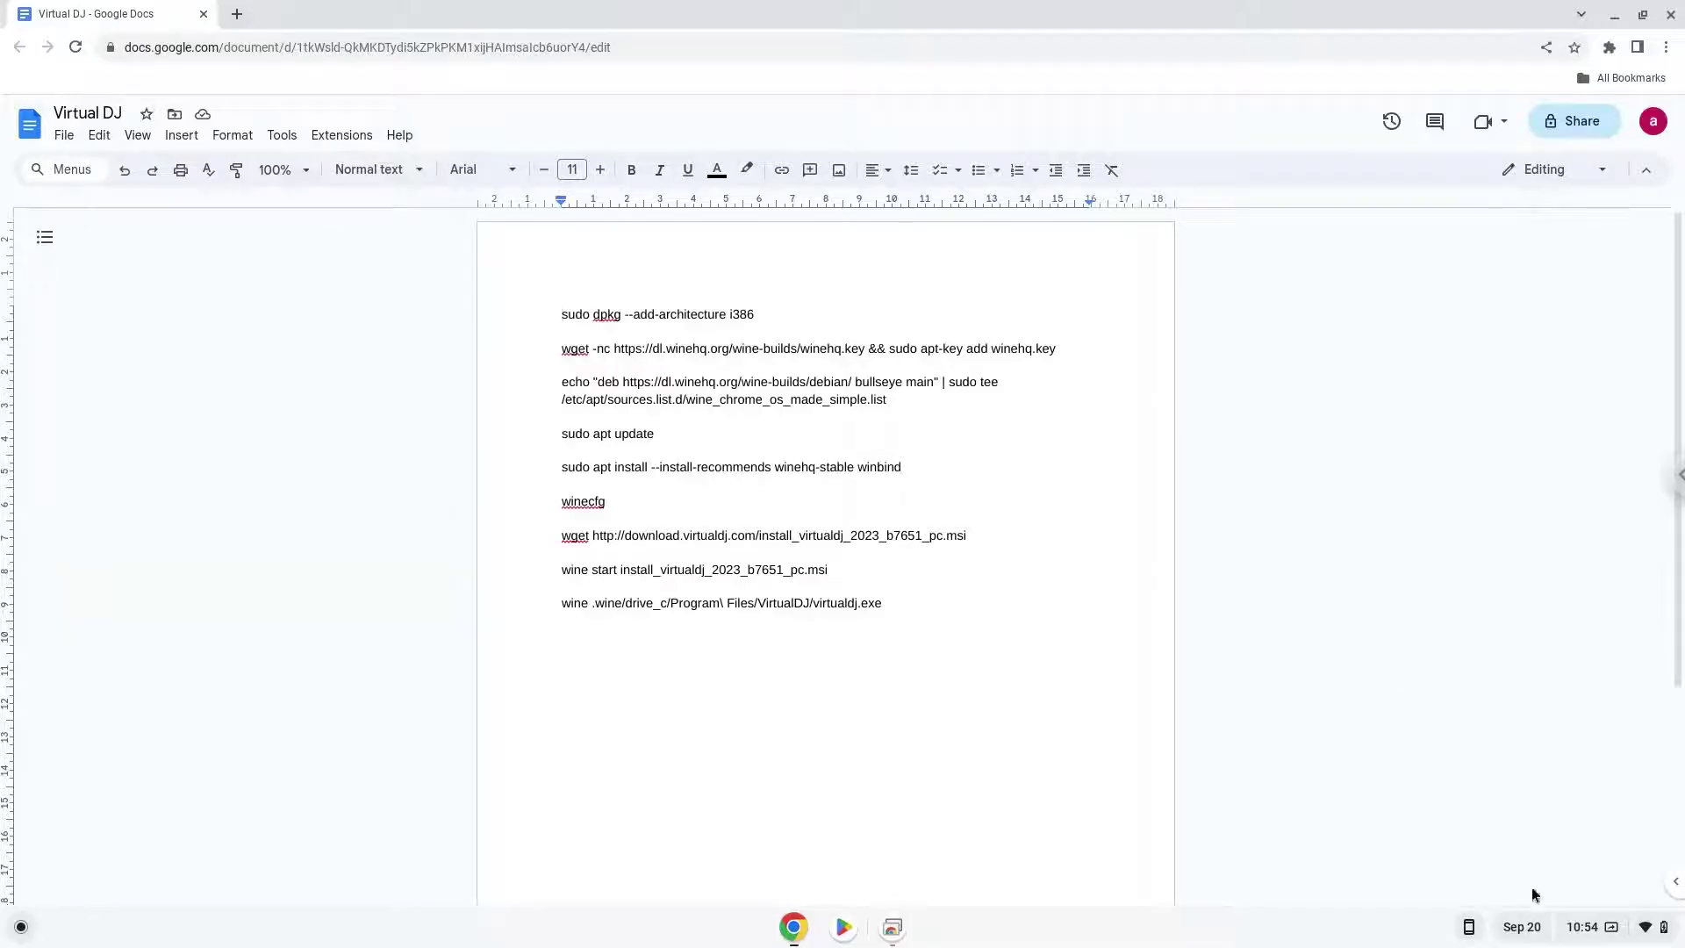
- Open ChromeOS Settings from quick settings and go to Advanced > Developers
click(1563, 935)
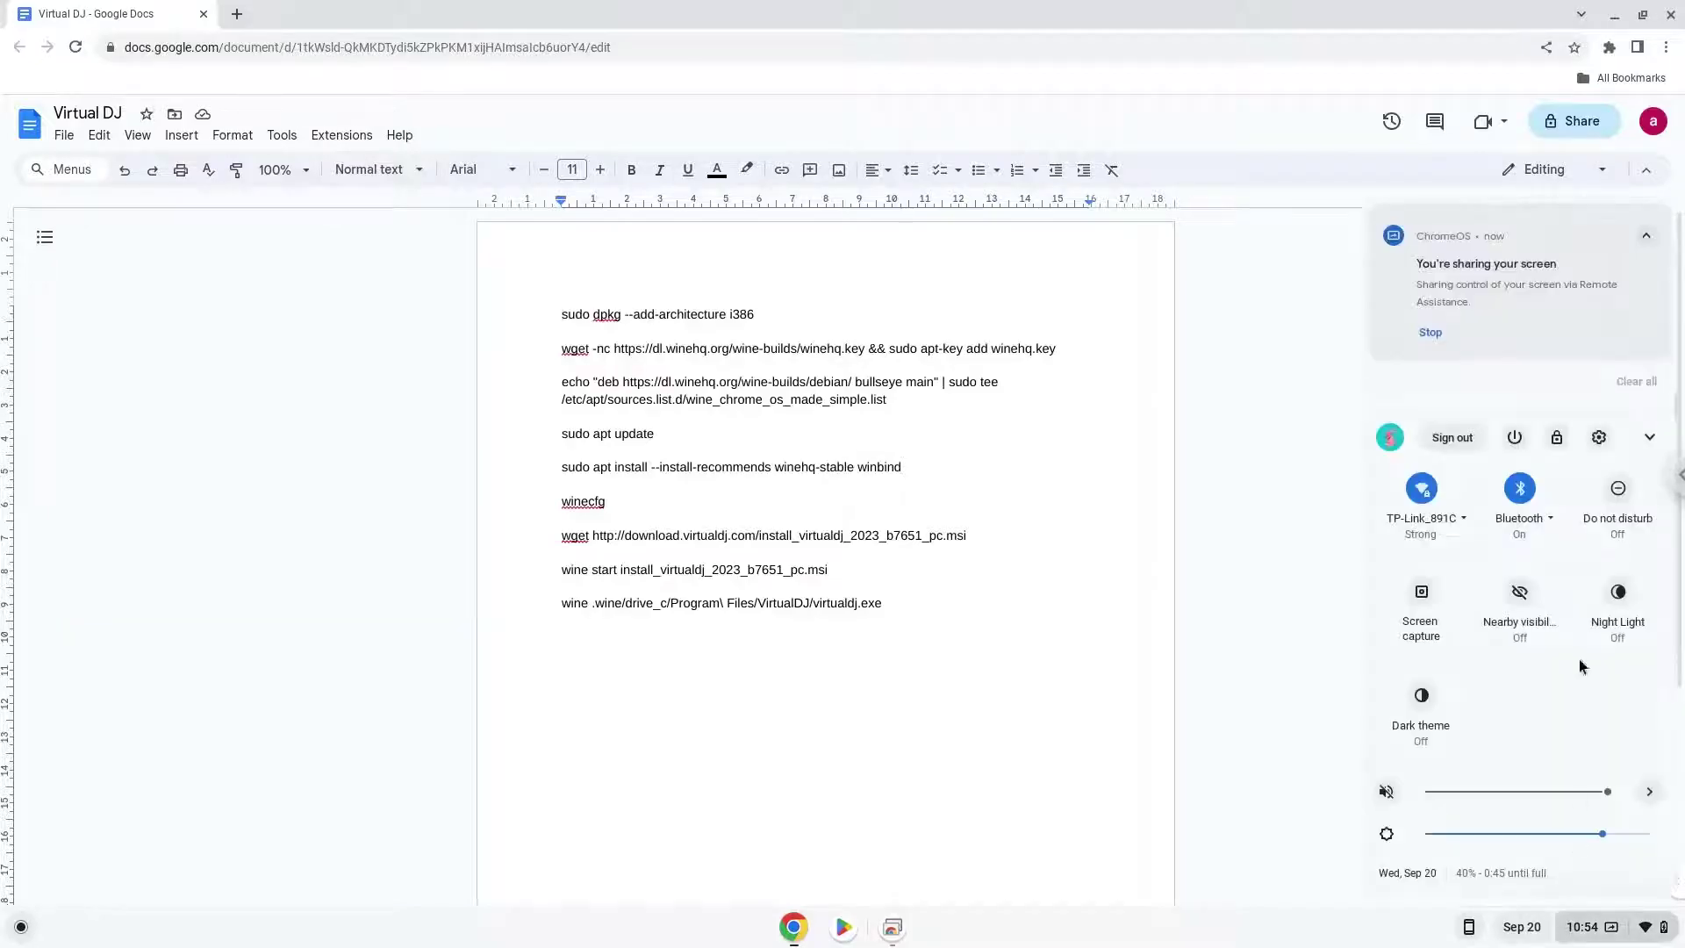
click(1598, 437)
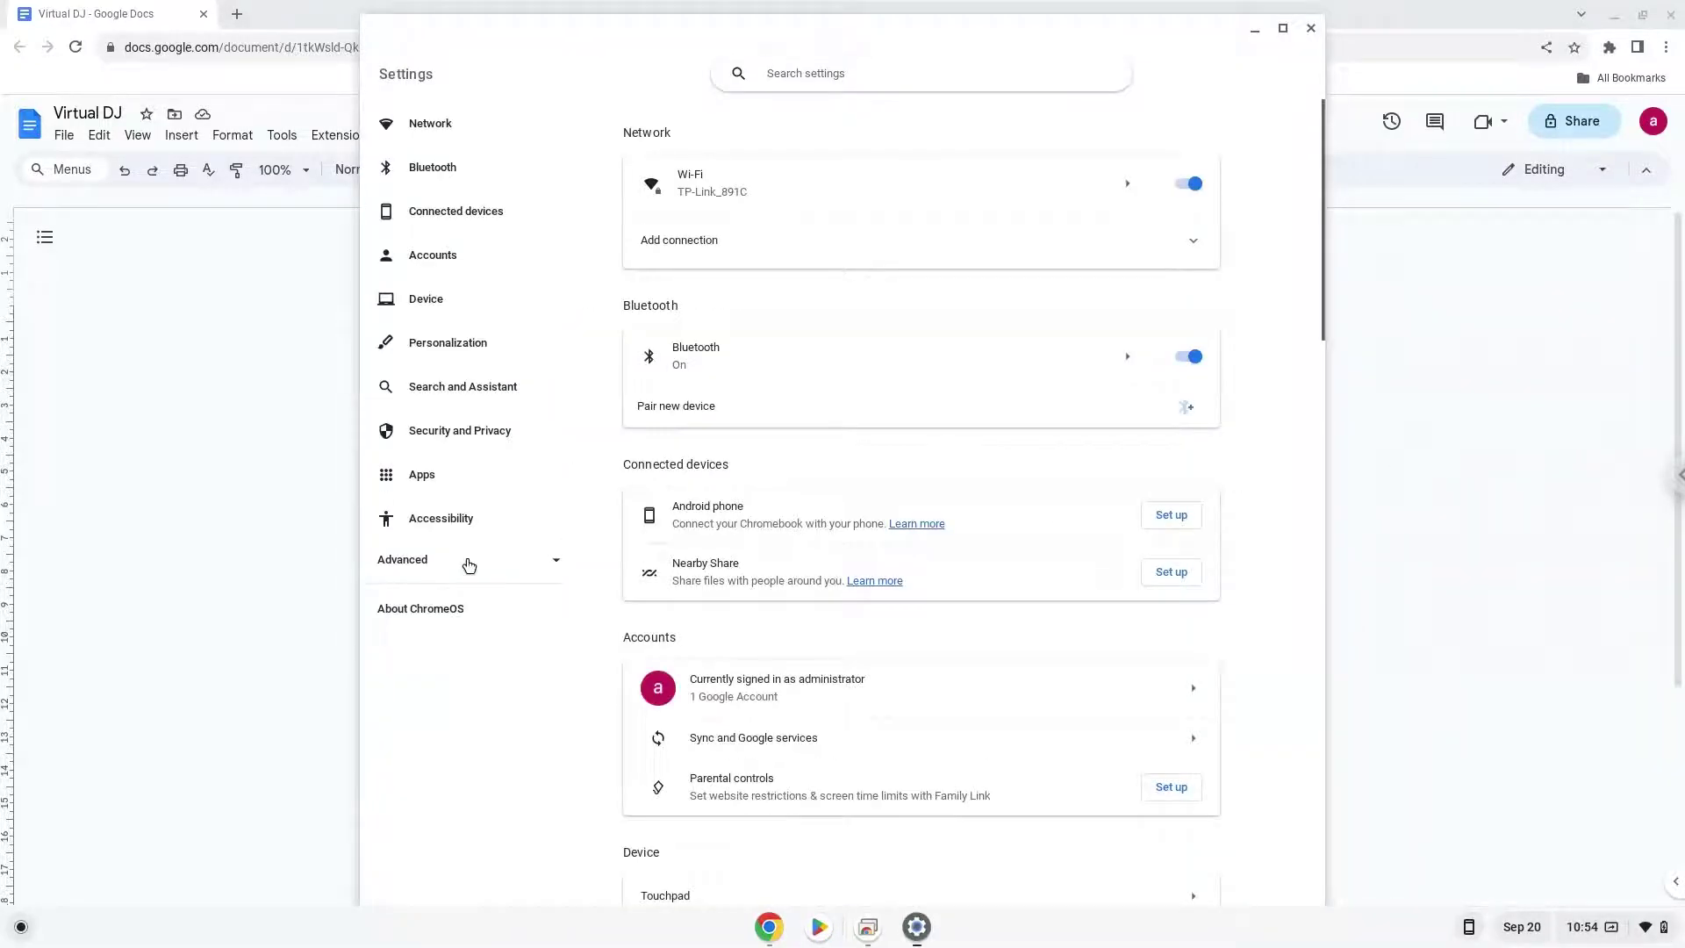
click(470, 565)
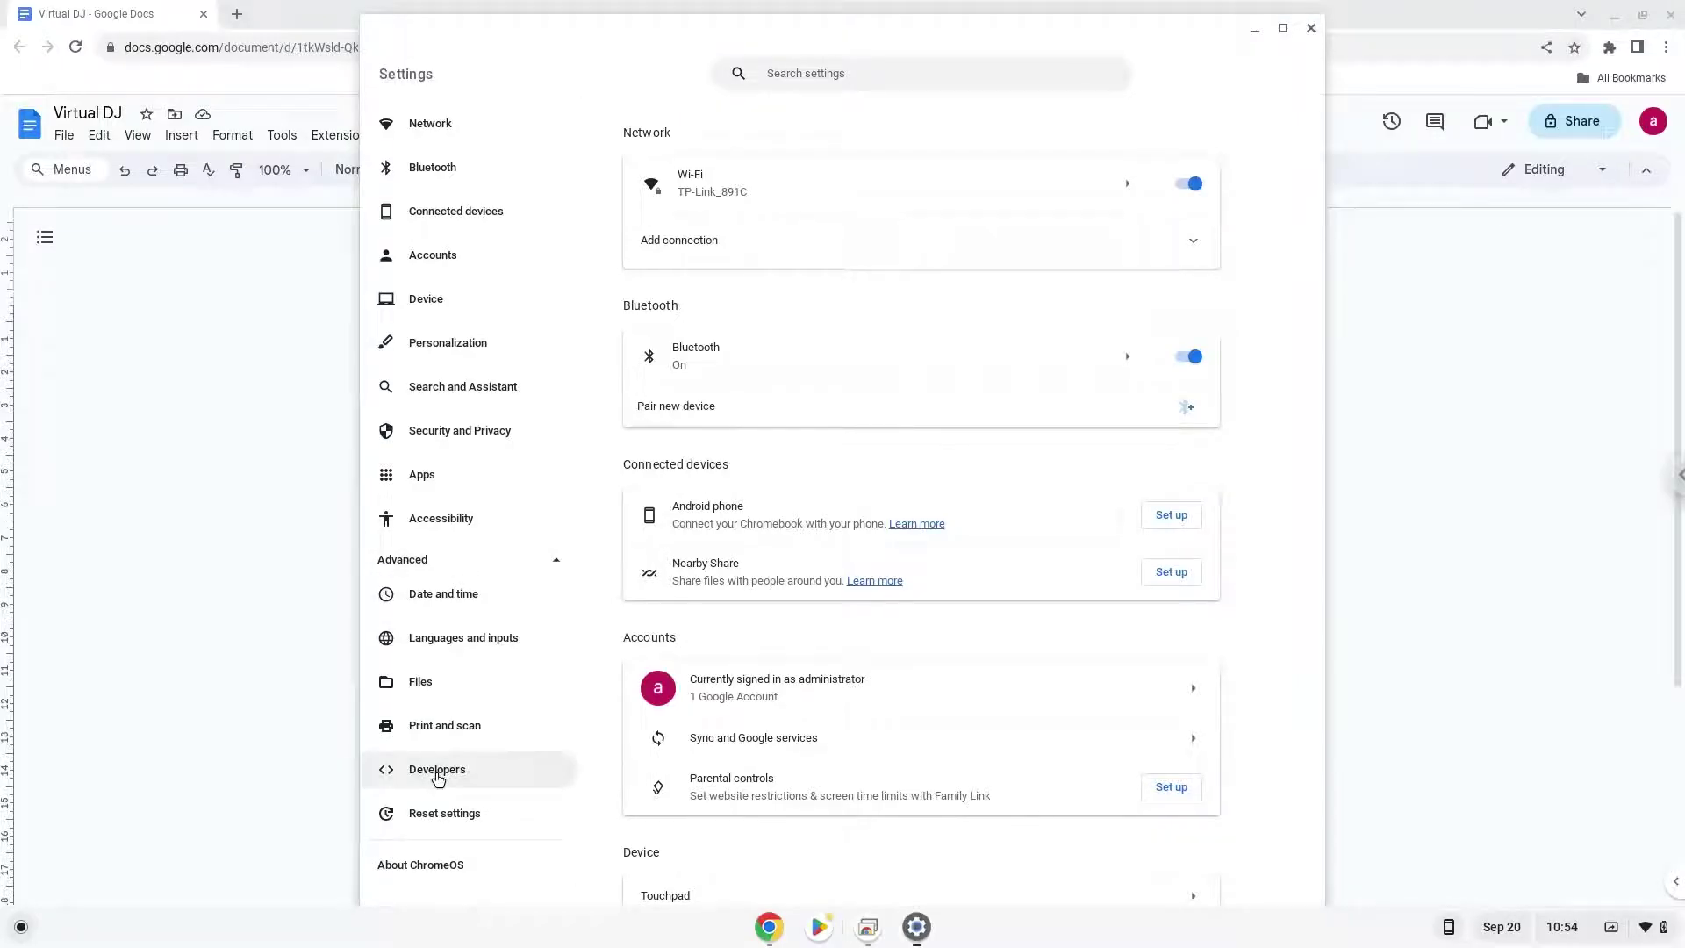
click(438, 772)
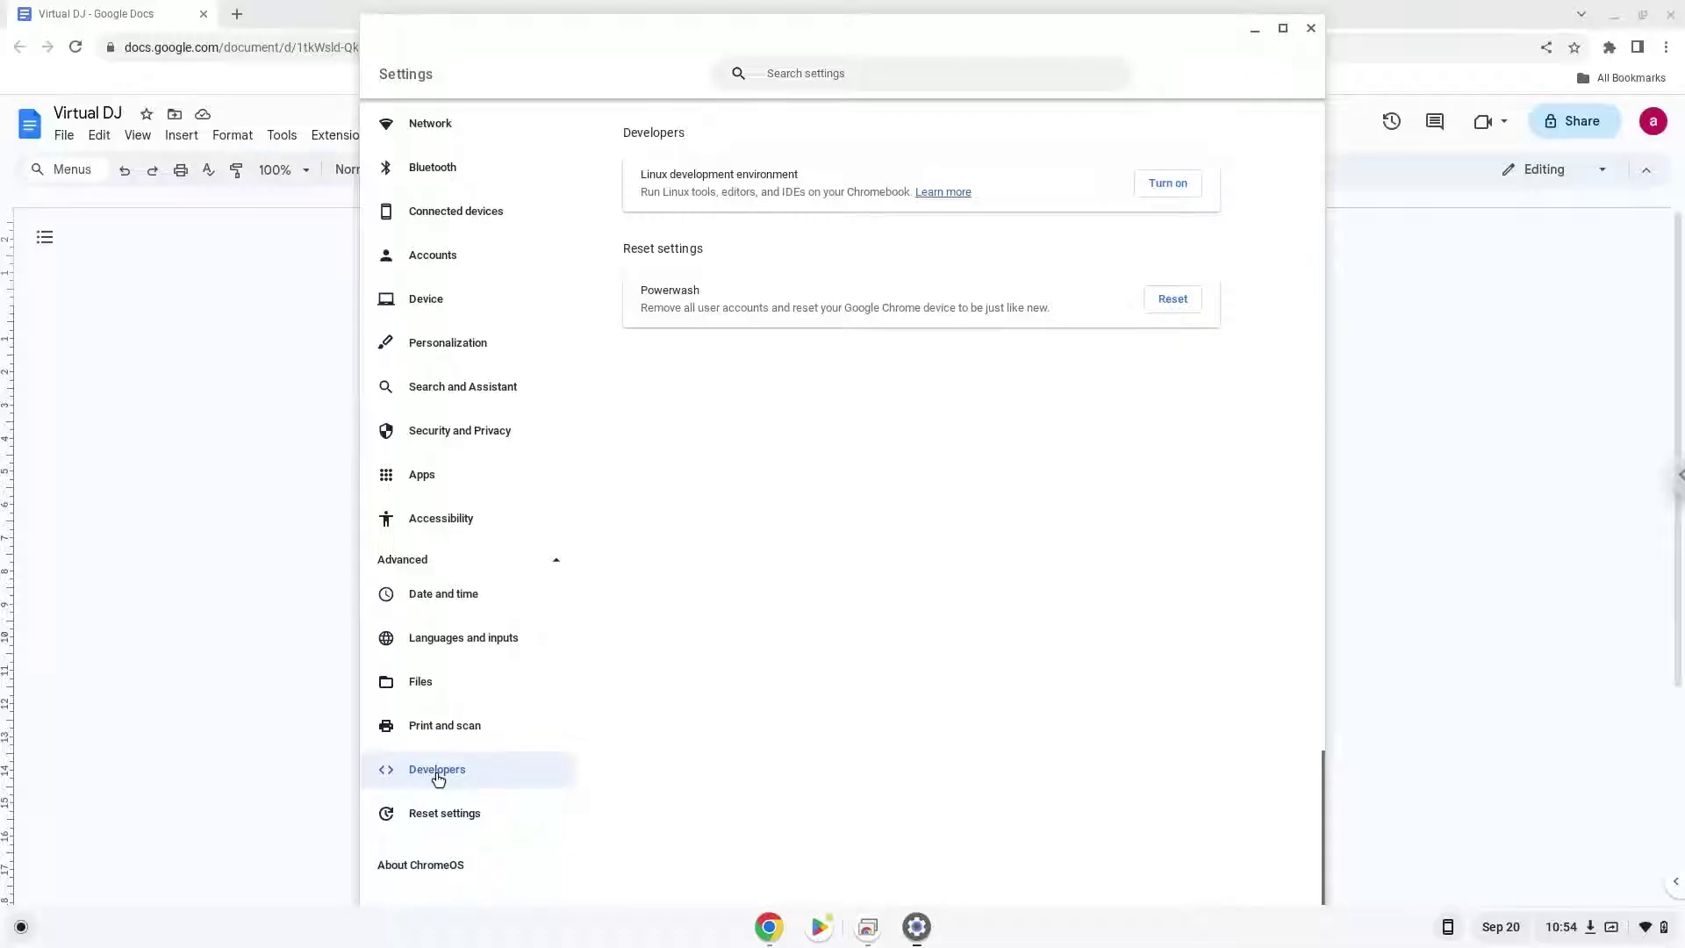
- Turn on Linux with the recommended disk size, then close the new terminal and Settings
click(1167, 184)
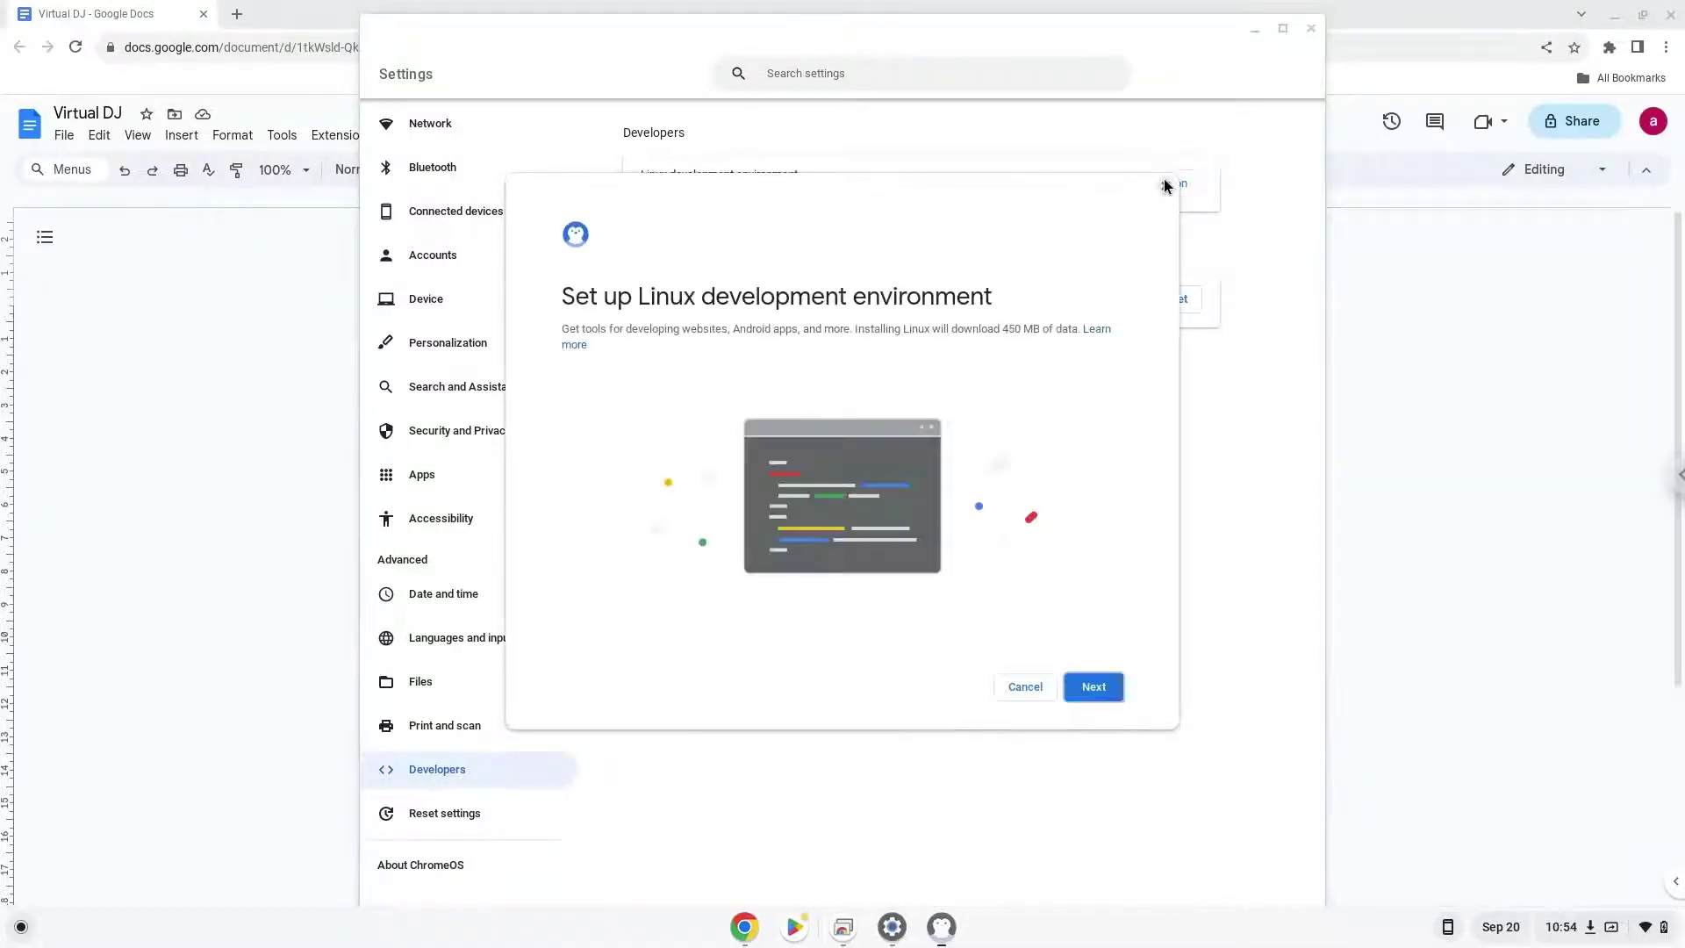
click(1092, 687)
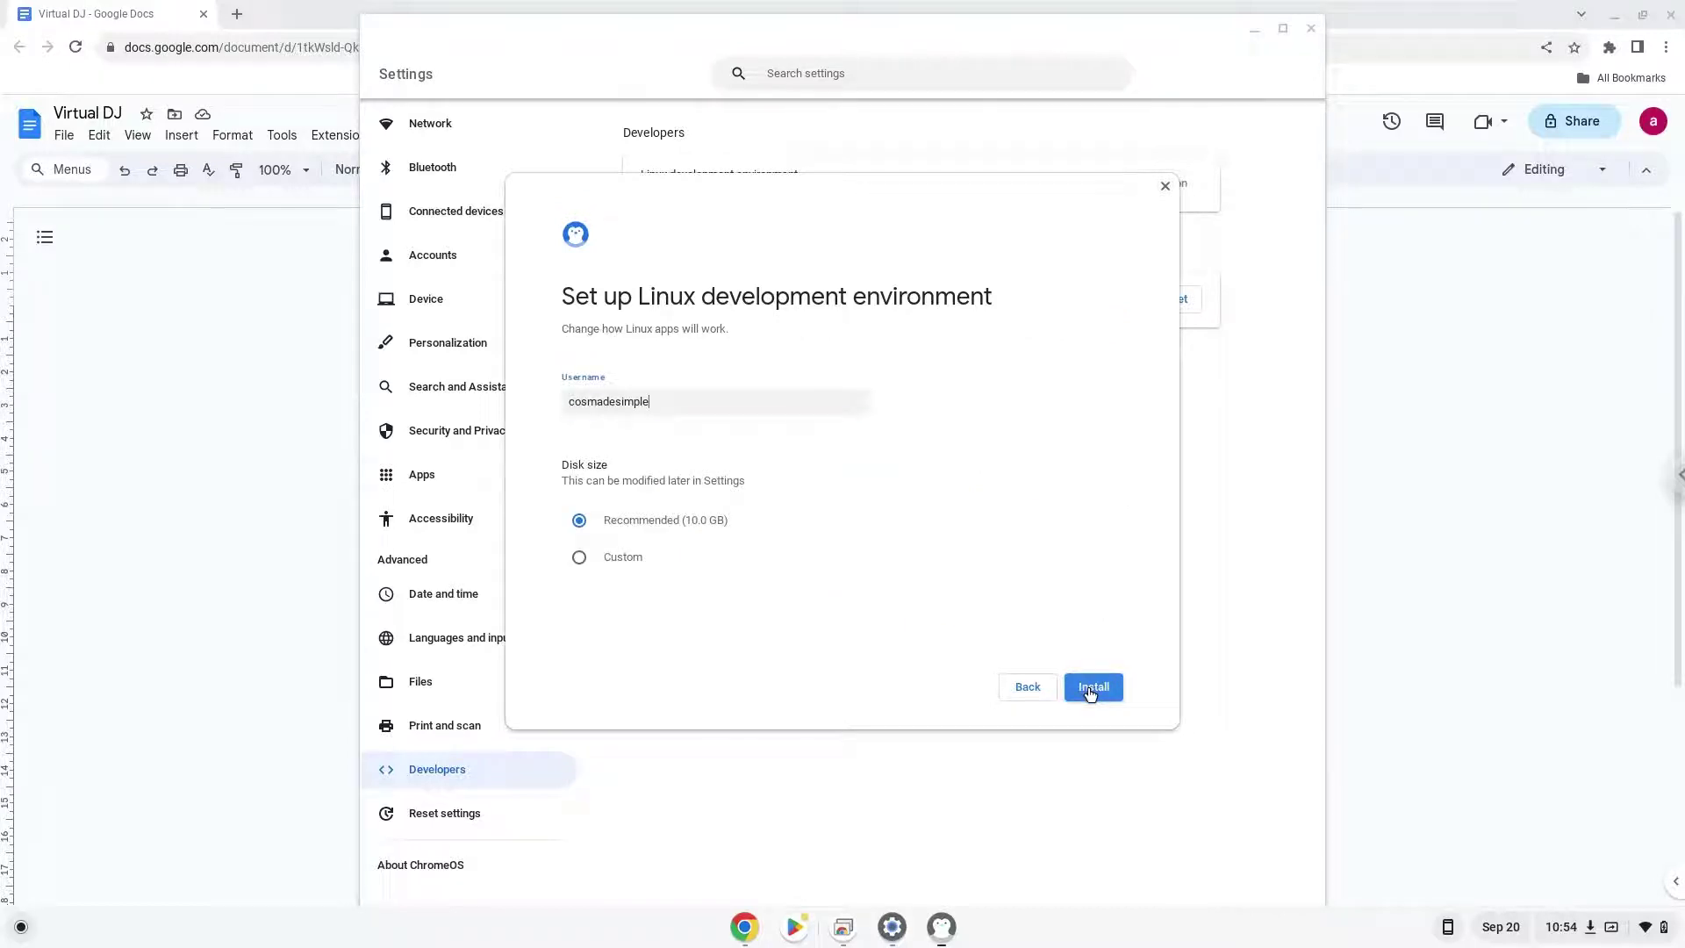
click(1093, 686)
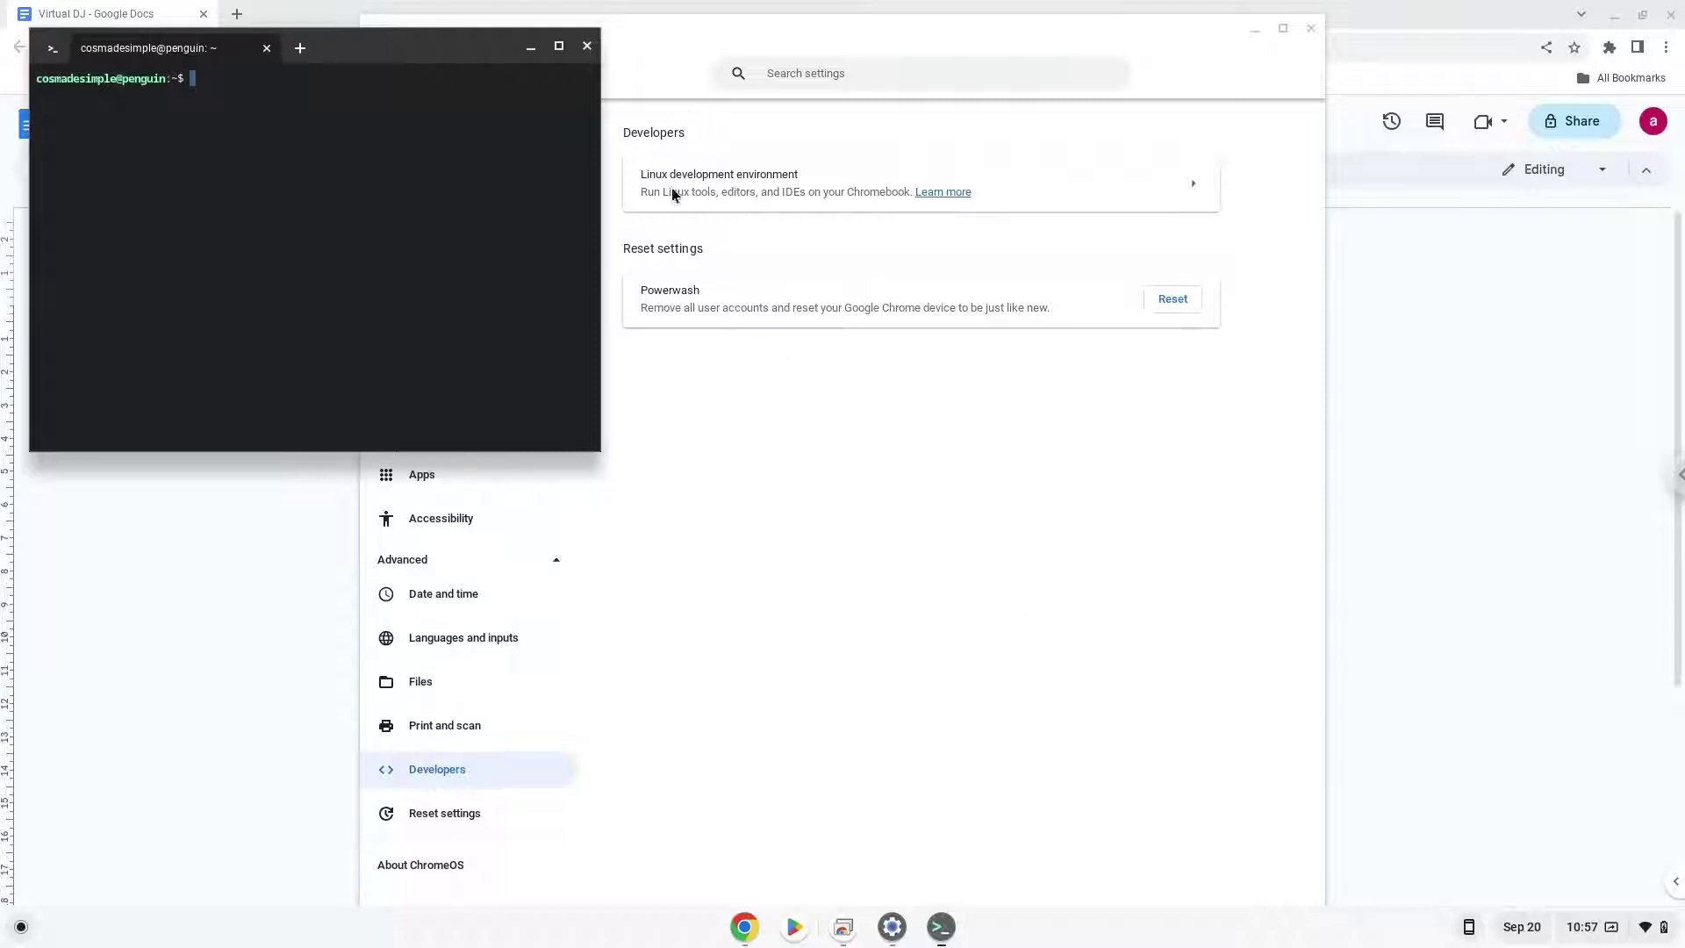
click(588, 46)
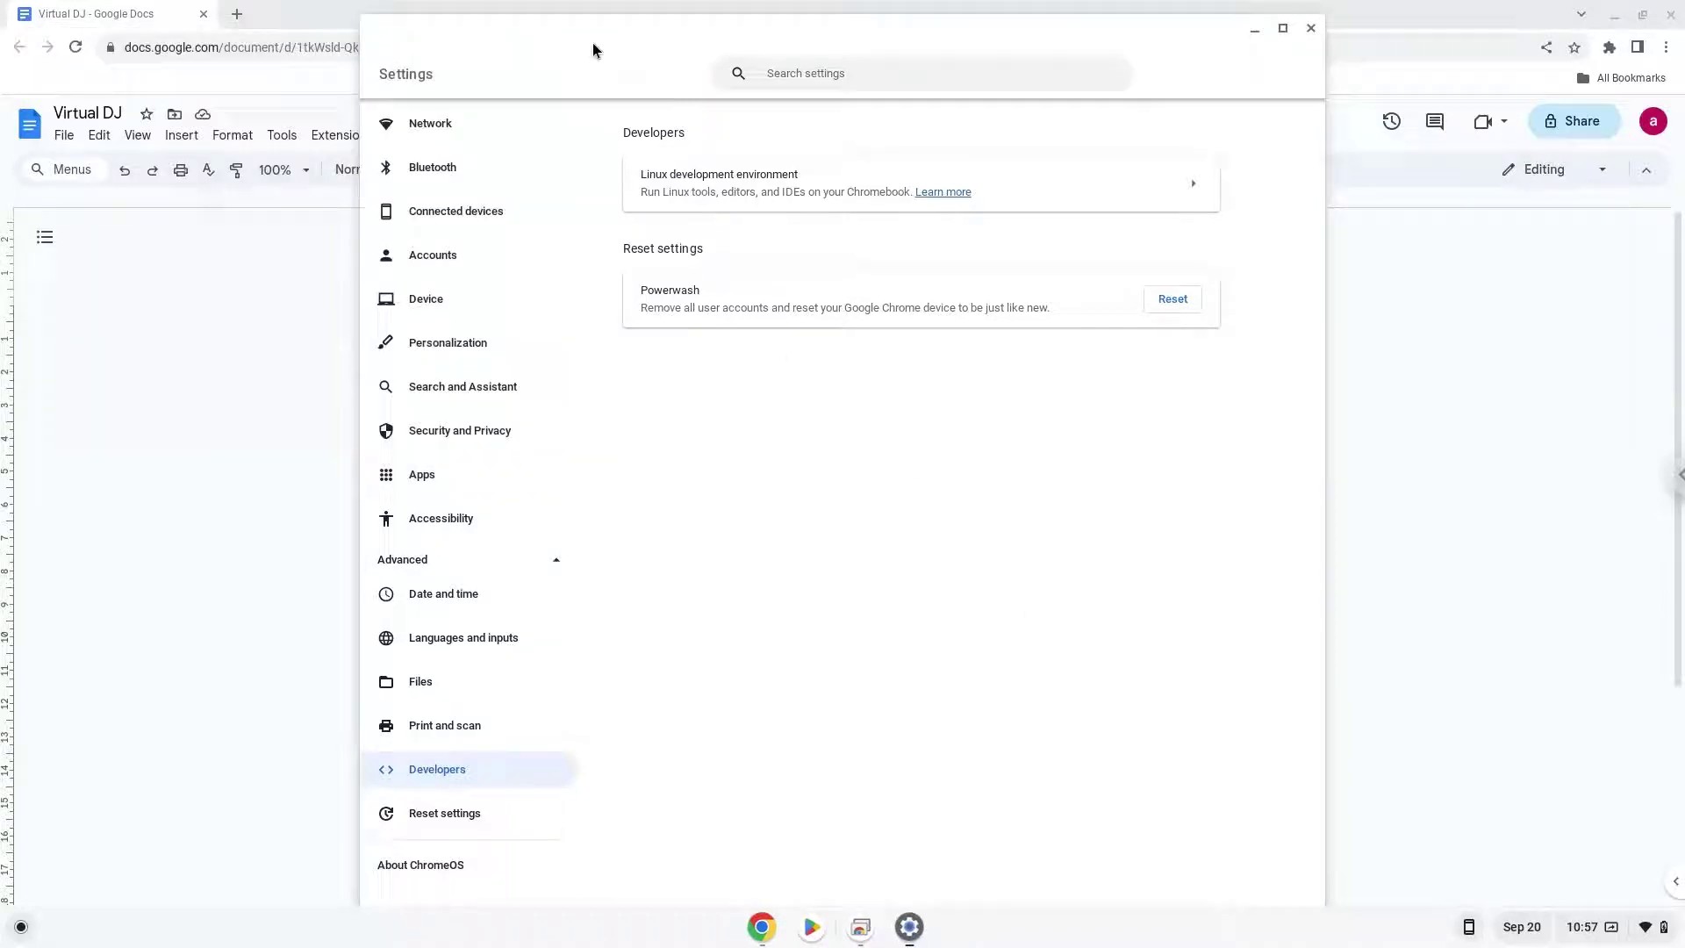
click(1308, 29)
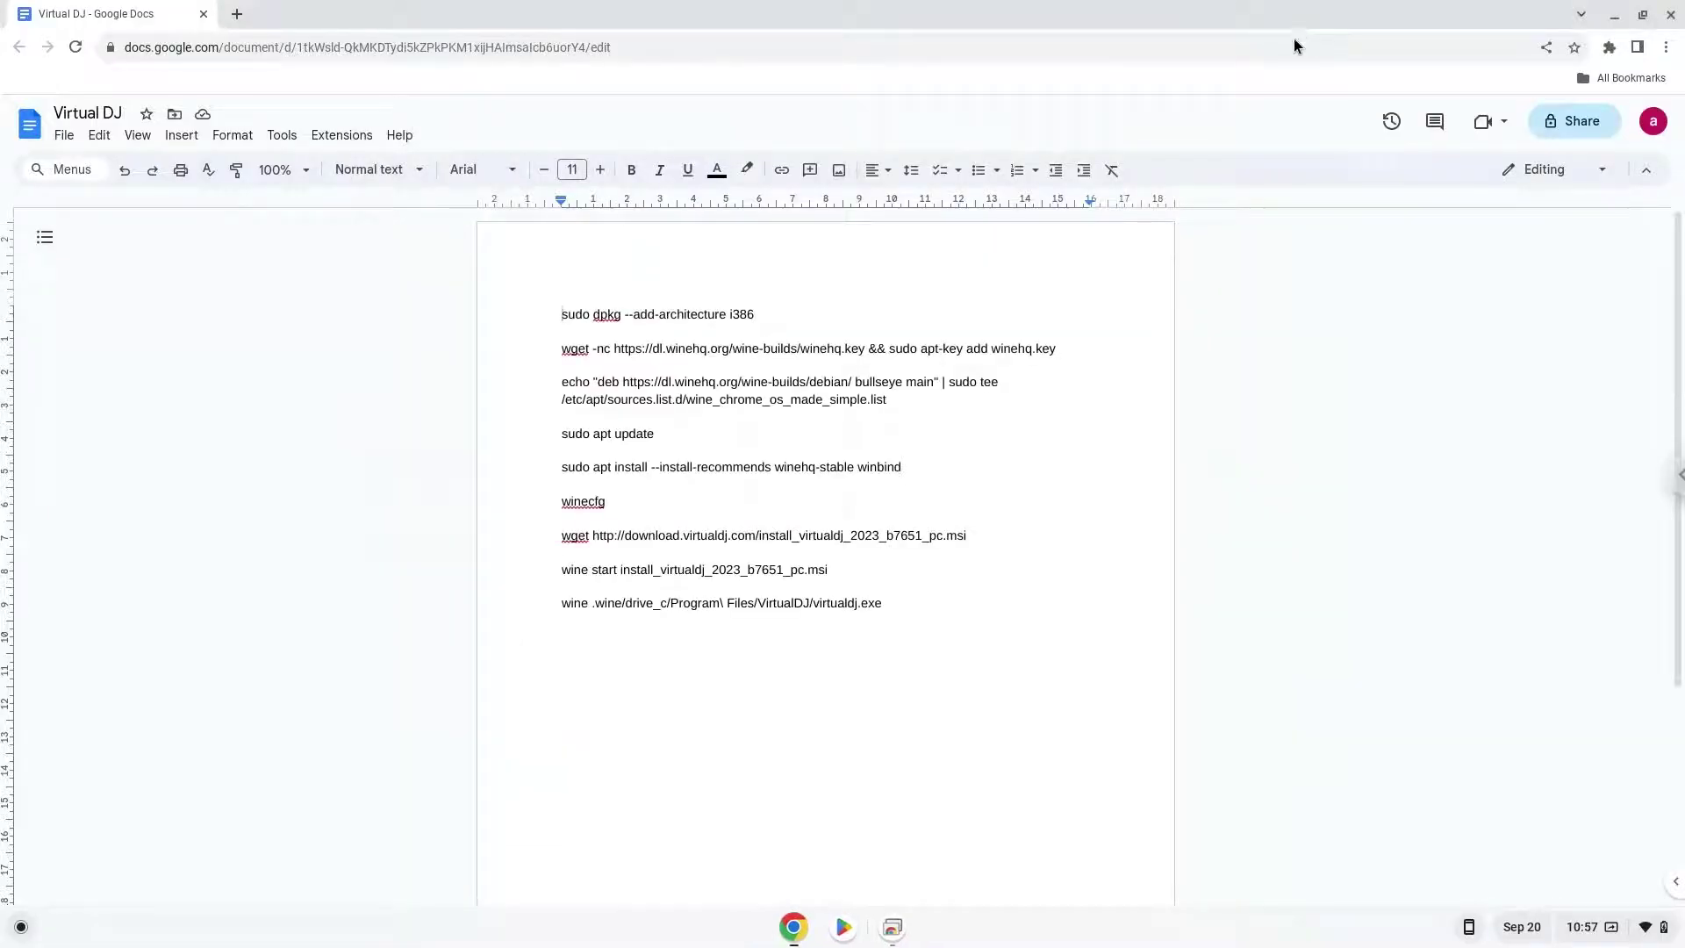
- Copy the 'sudo dpkg --add-architecture i386' line from the Virtual DJ doc
triple_click(672, 314)
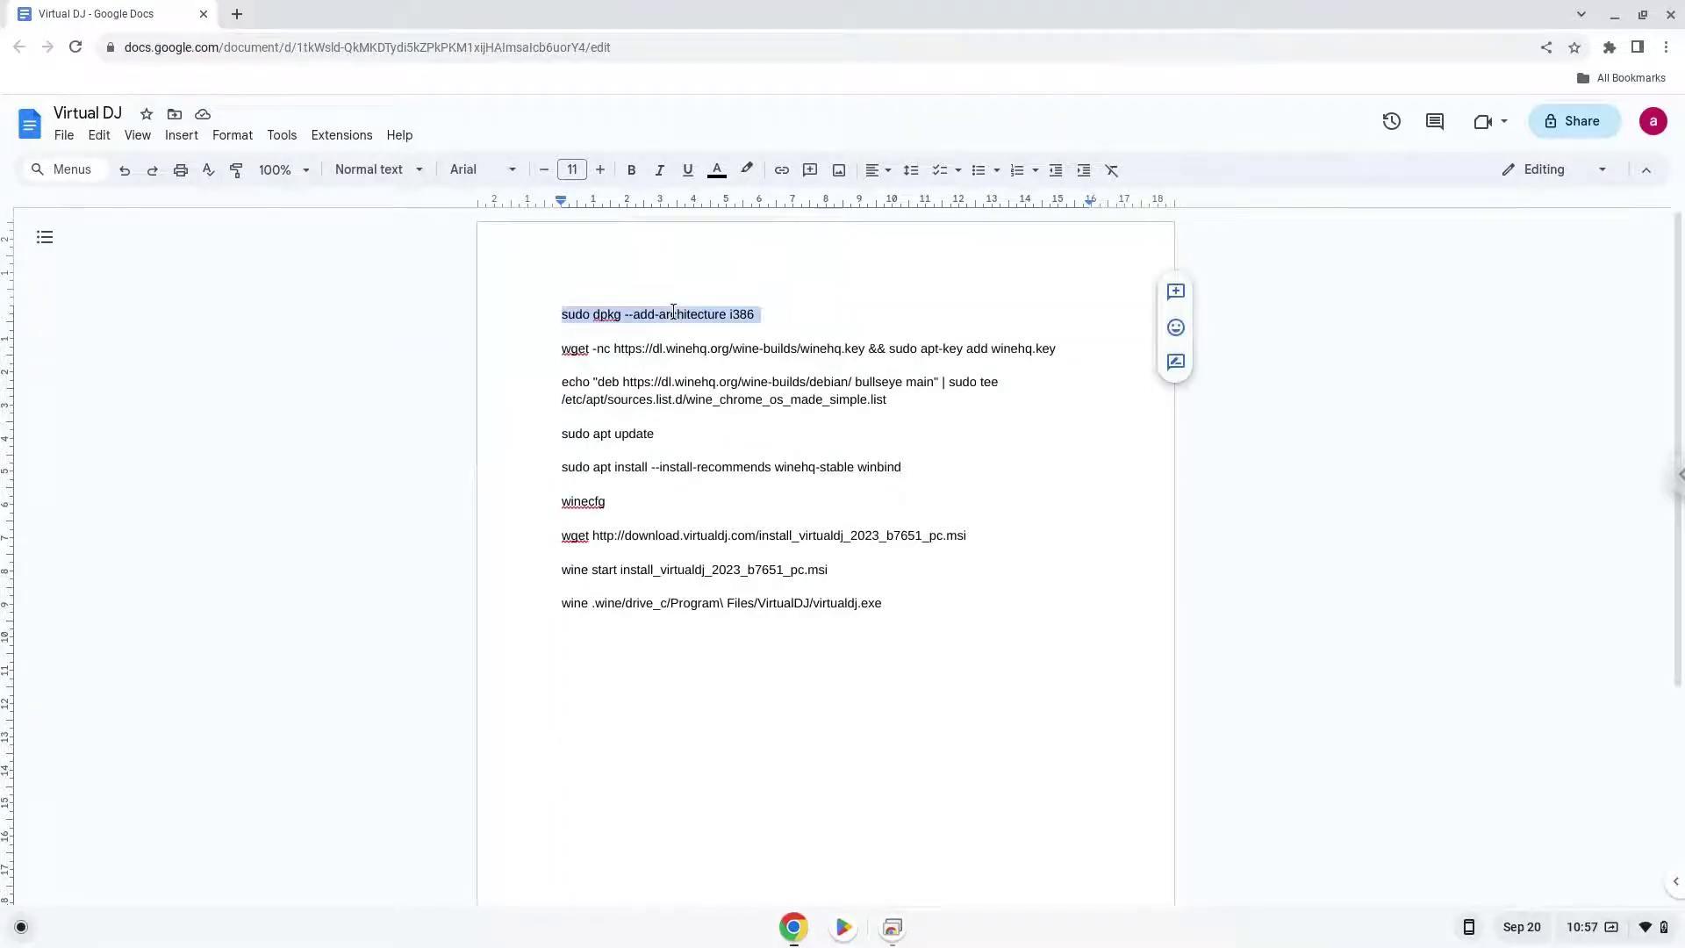
right_click(672, 313)
click(718, 361)
- Launch Terminal from the app launcher and maximise the Linux terminal window
click(21, 926)
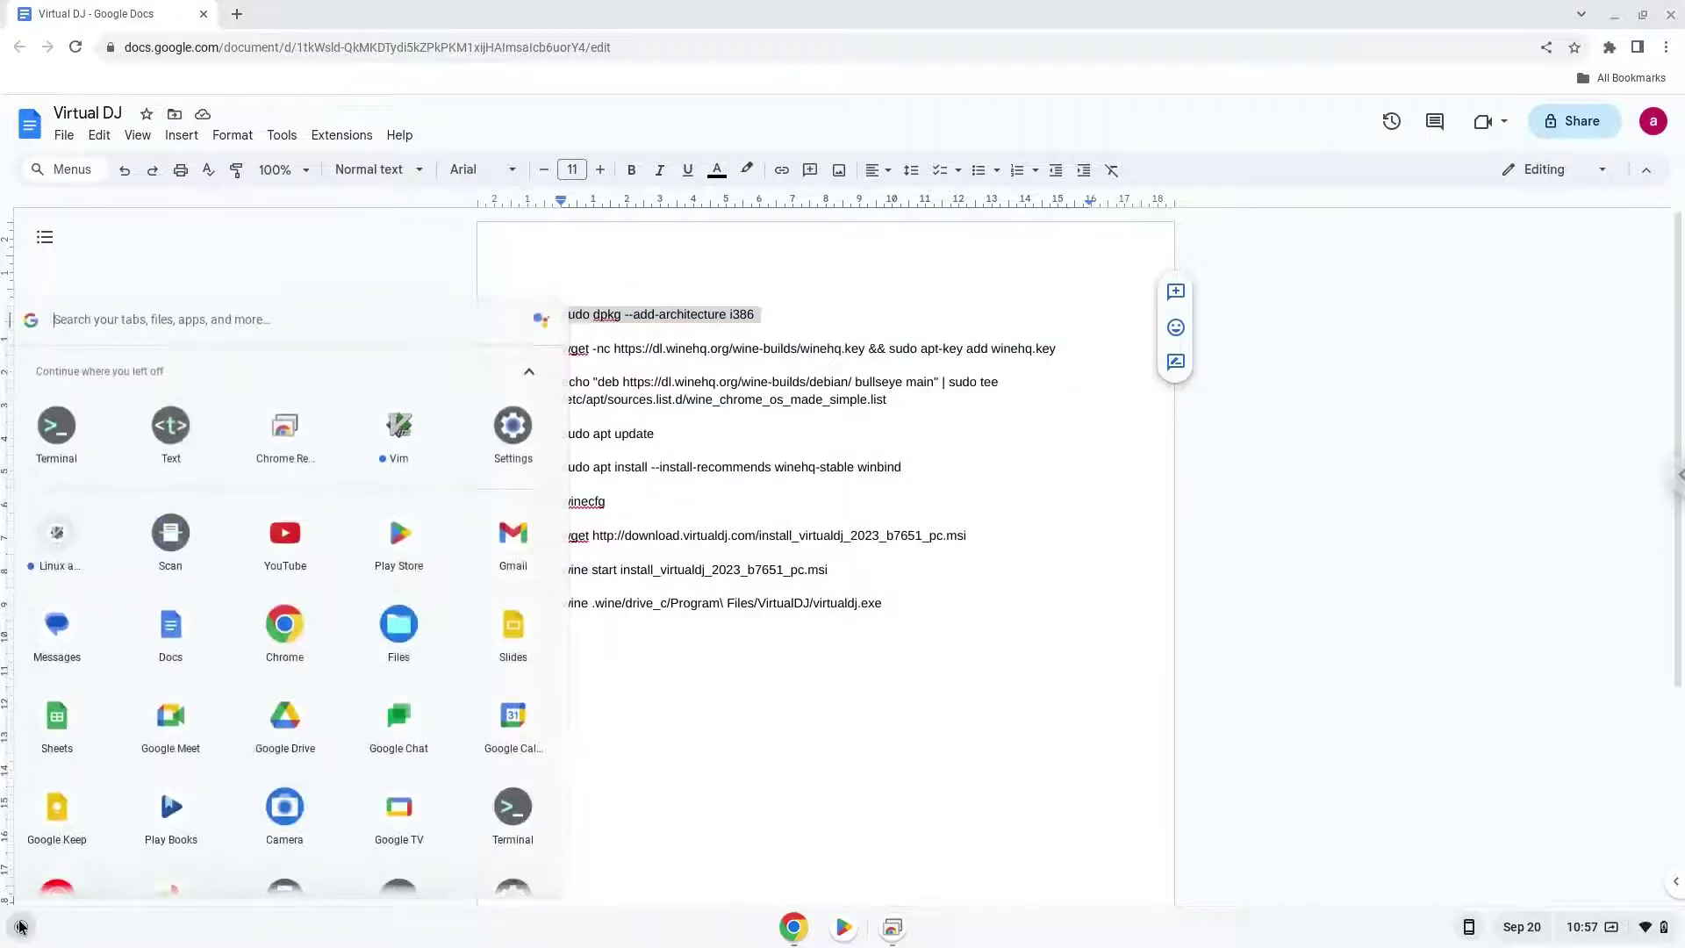
click(56, 425)
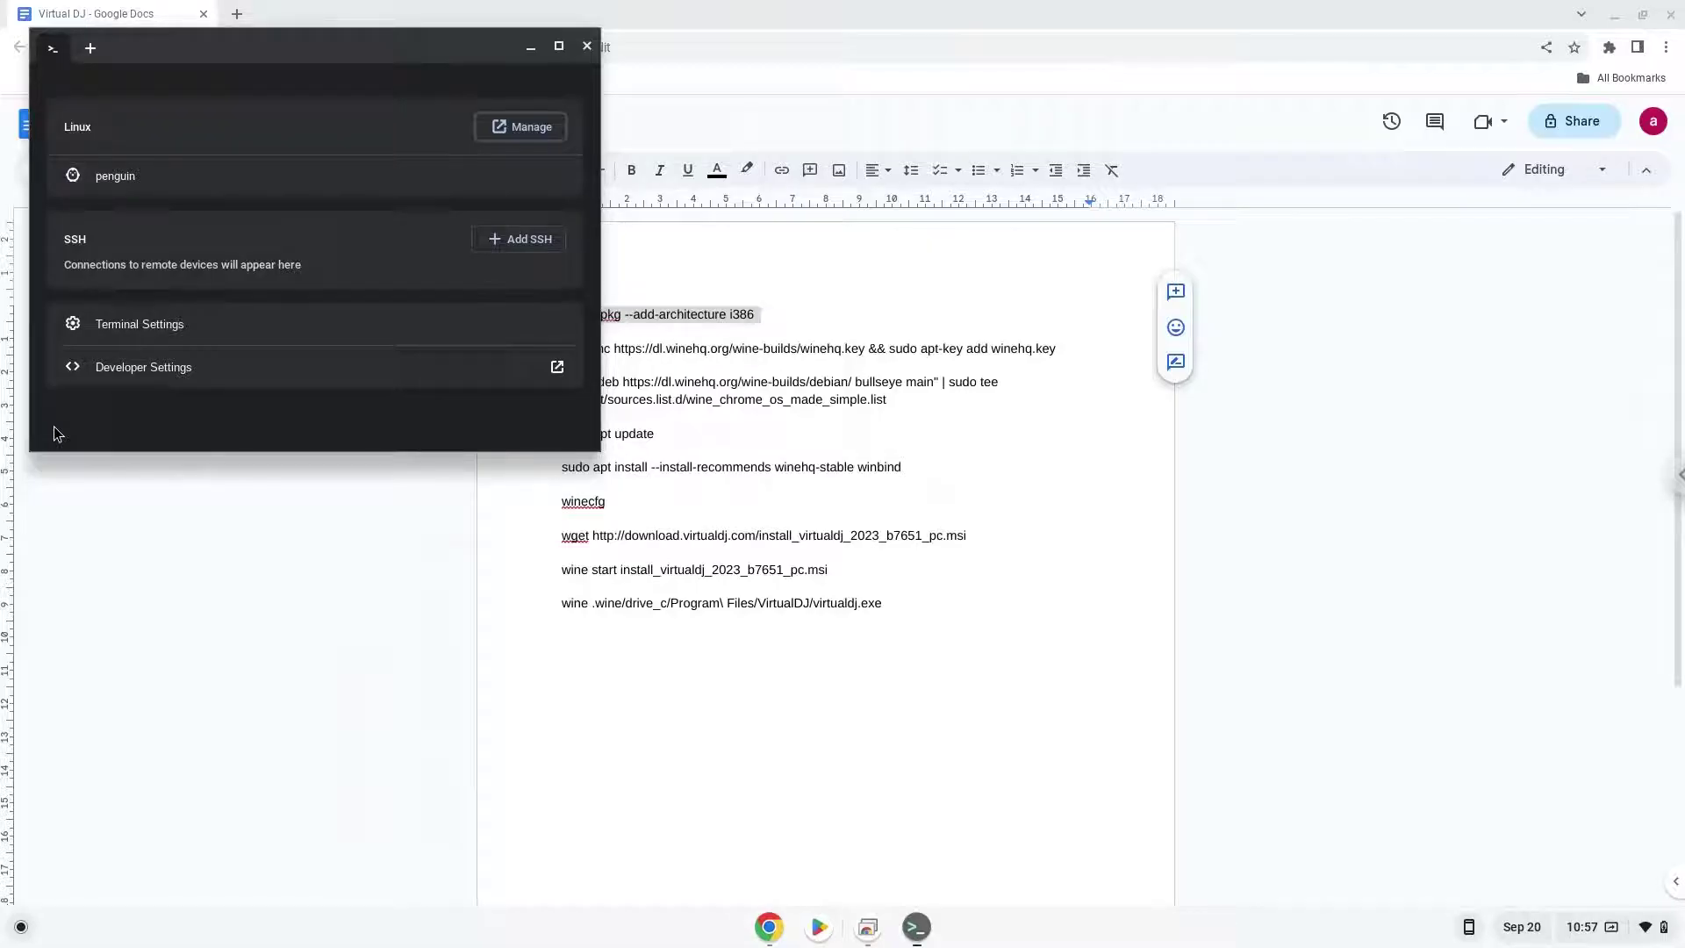
double_click(359, 47)
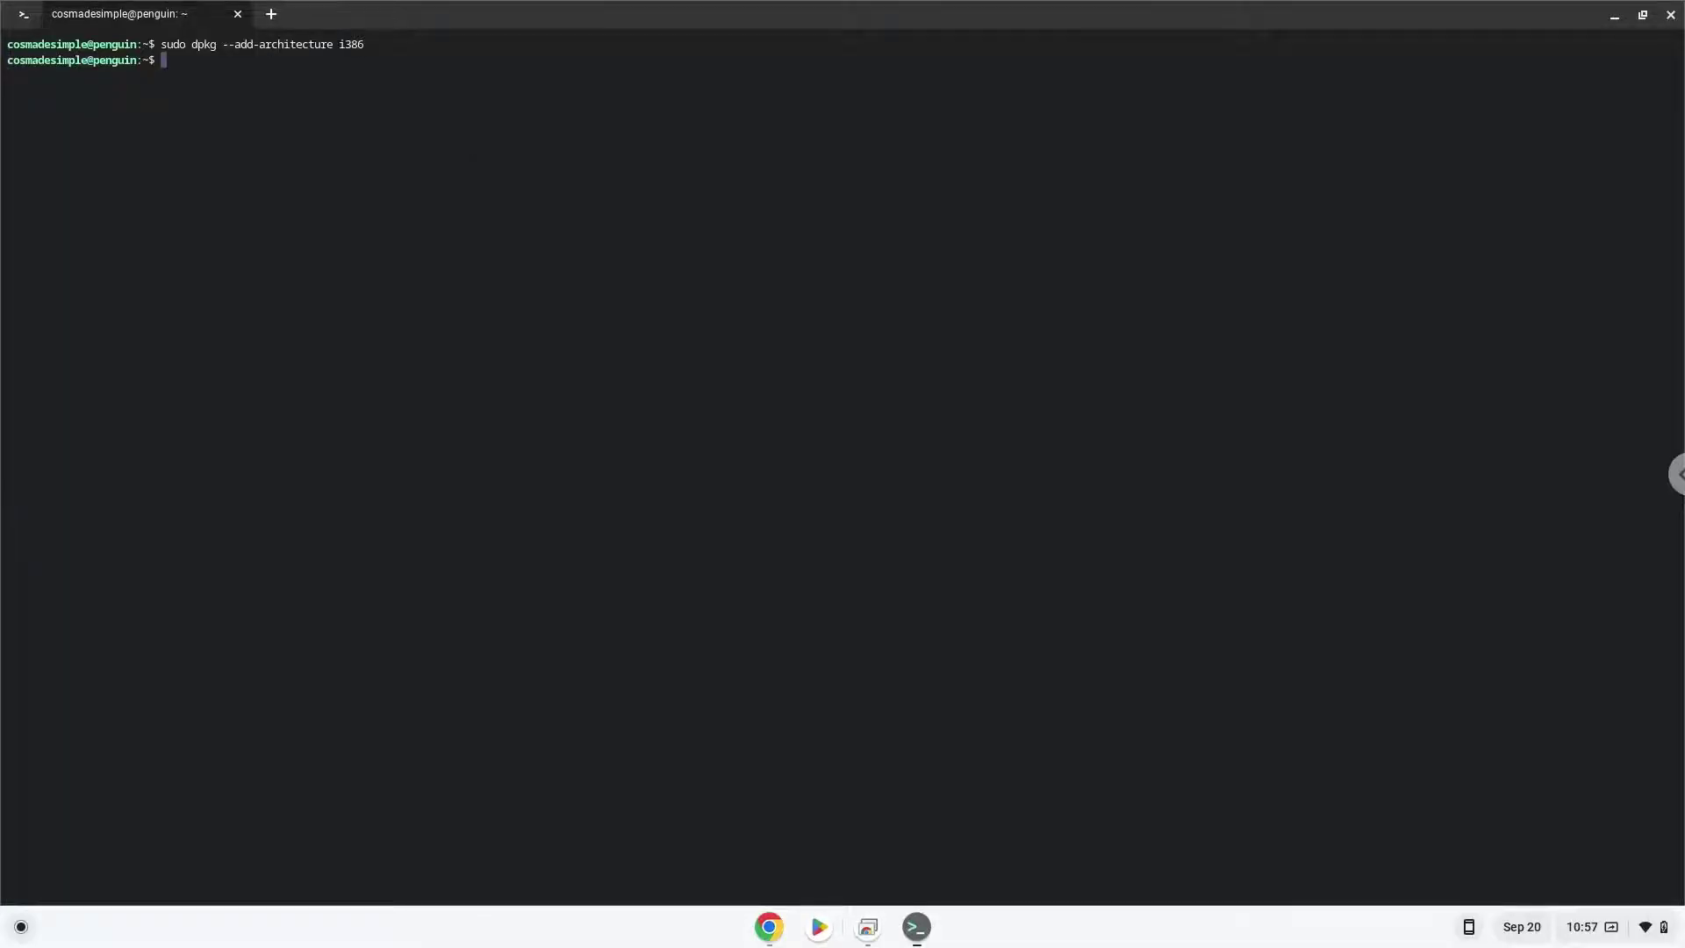
- Copy the WineHQ key wget command from the Virtual DJ doc
click(757, 936)
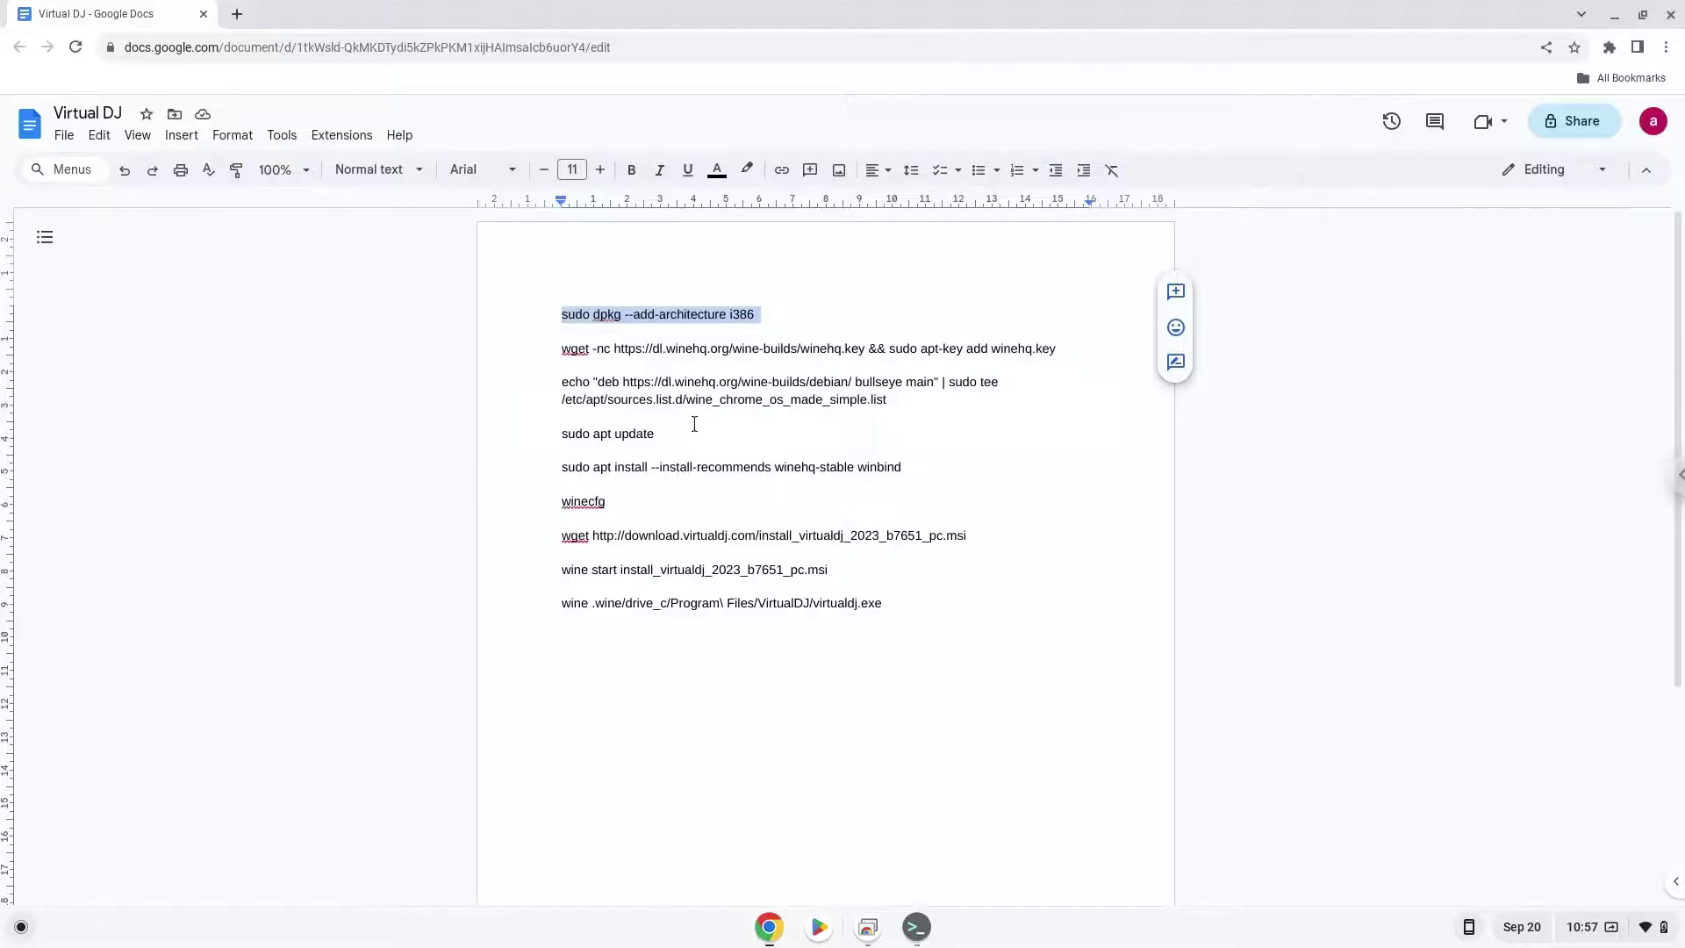
triple_click(684, 348)
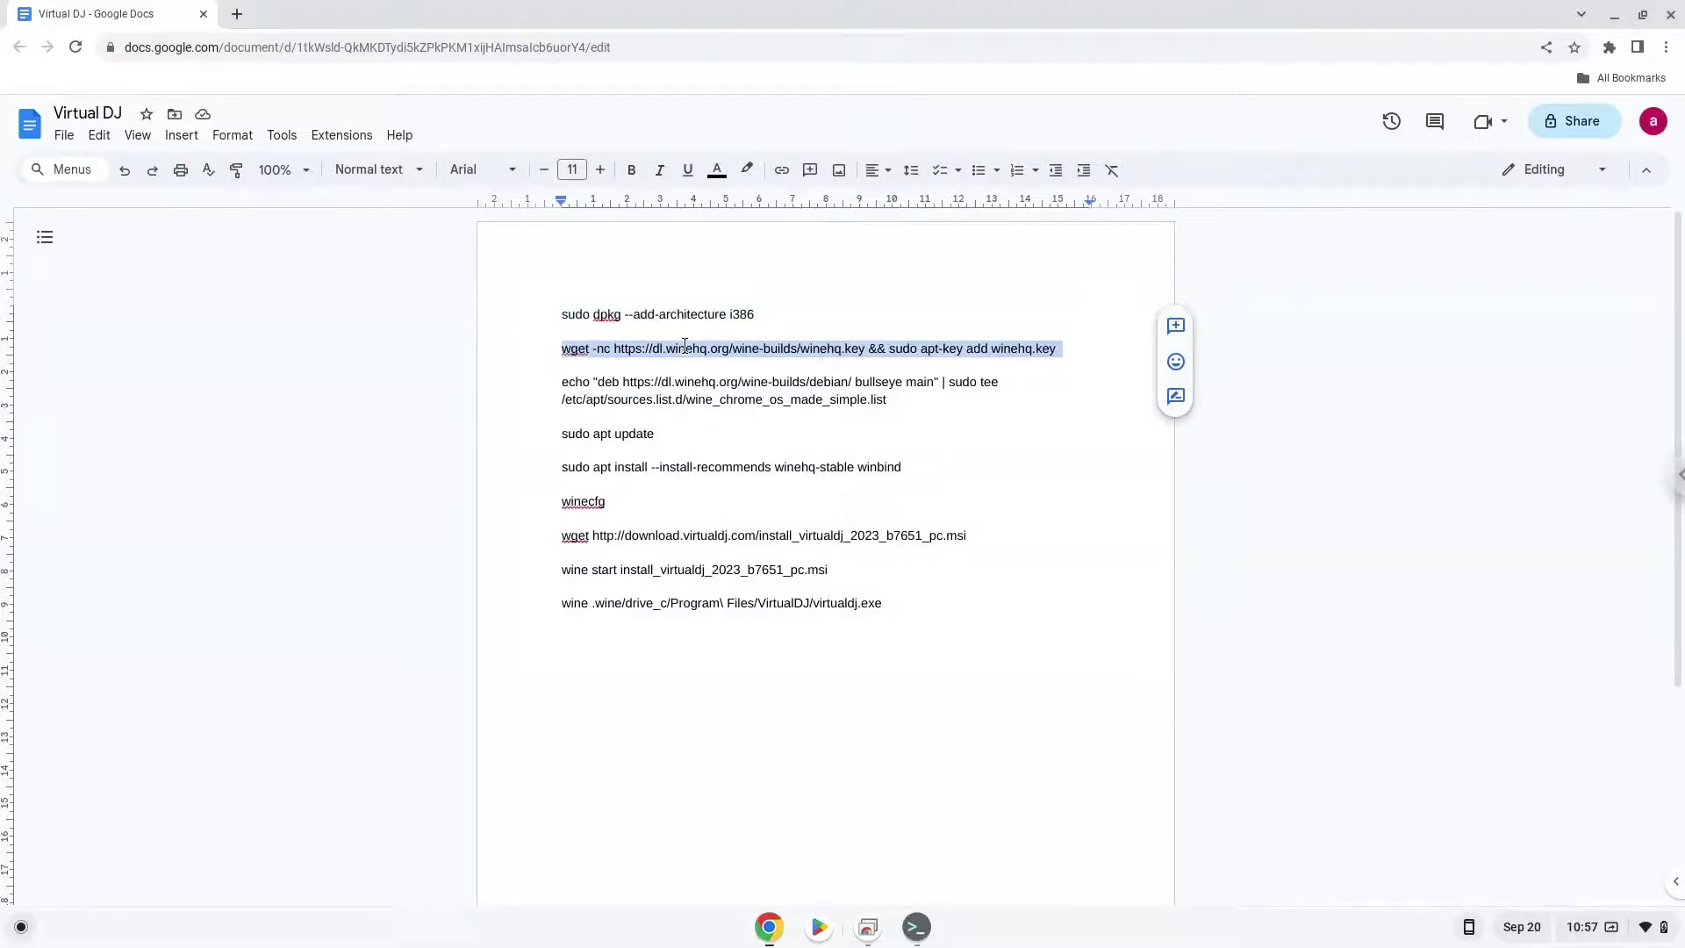
right_click(684, 348)
click(725, 392)
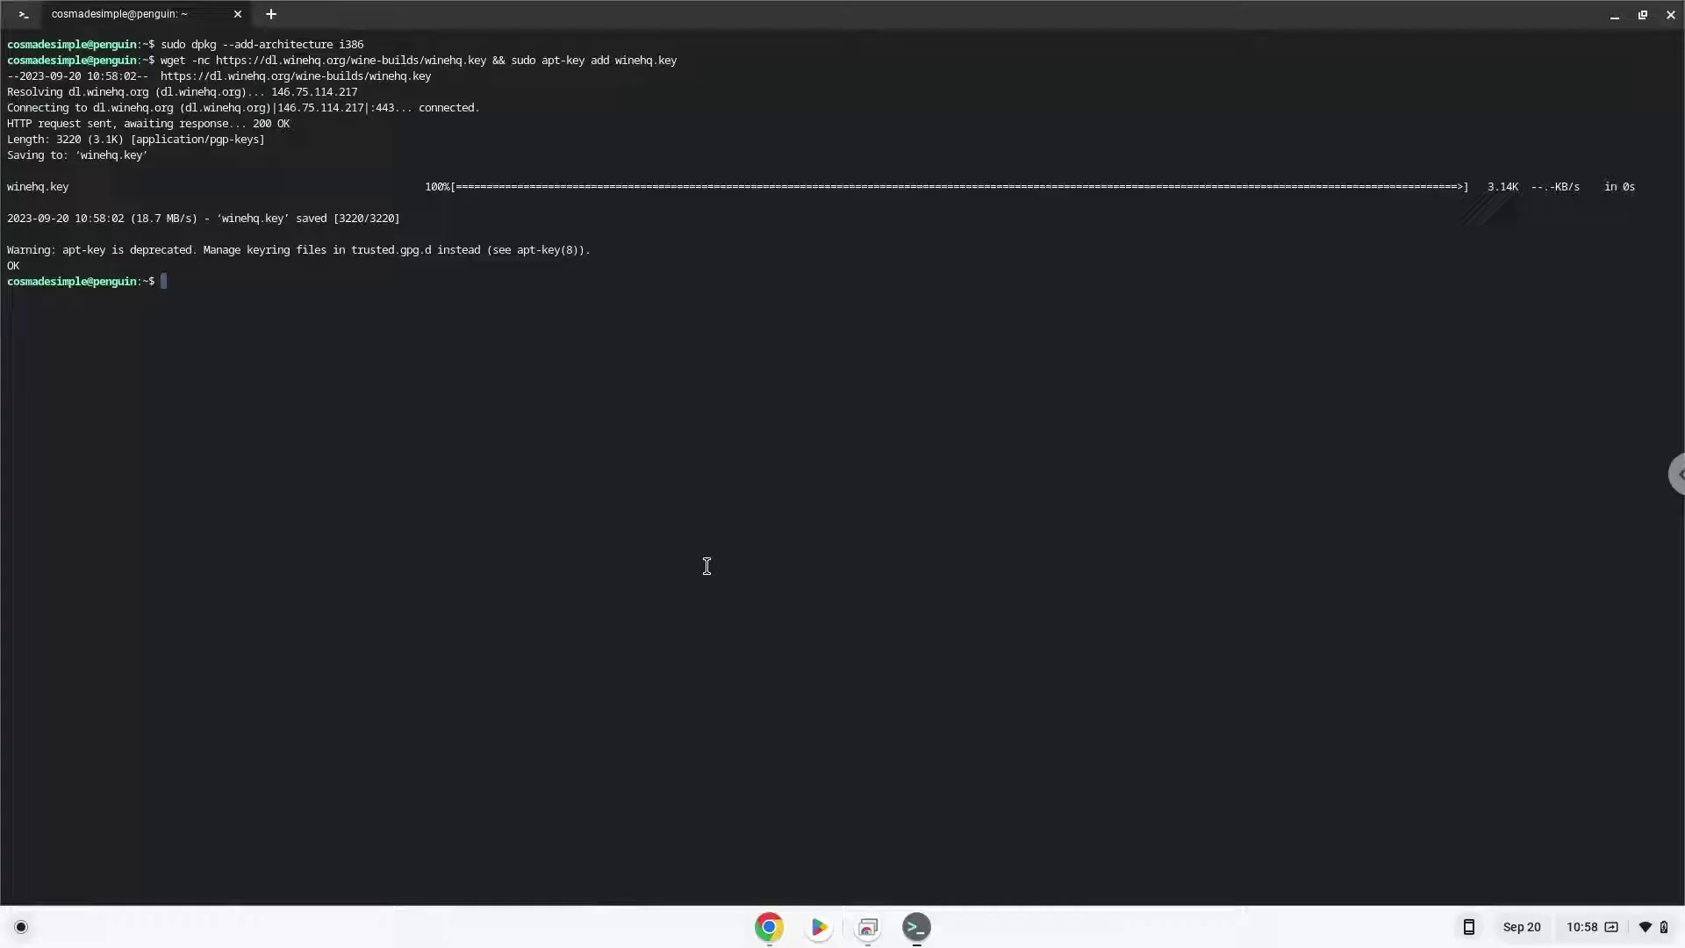
- Copy the bullseye repository echo command and run it in the Linux terminal
click(766, 930)
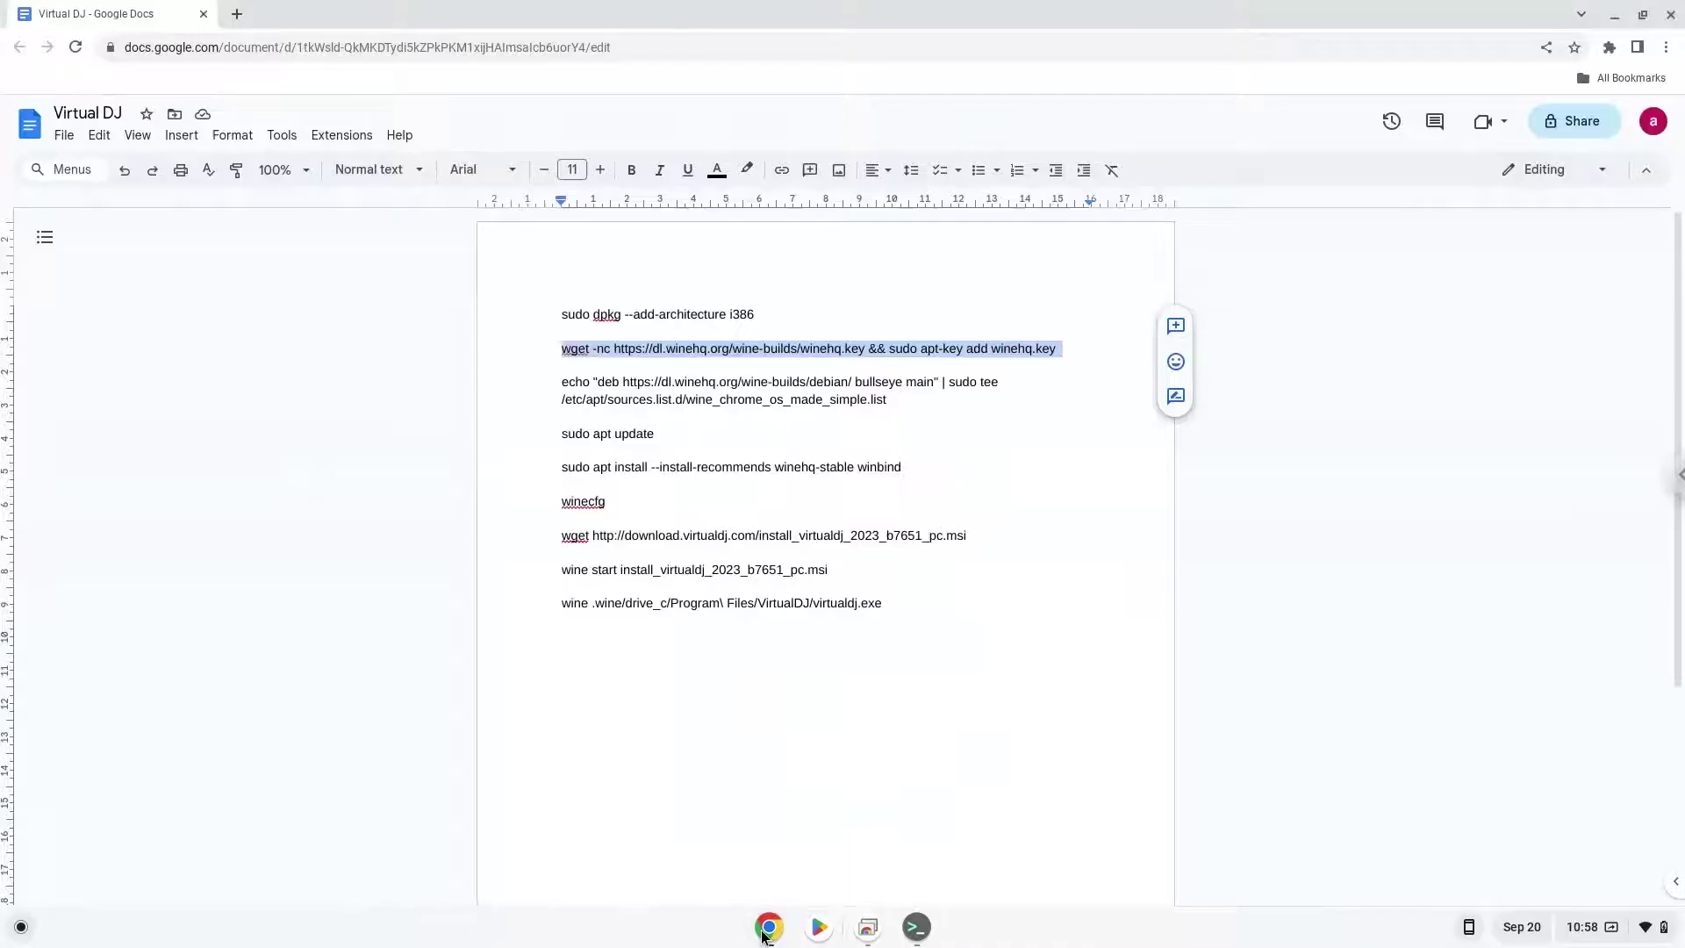
triple_click(703, 382)
right_click(703, 383)
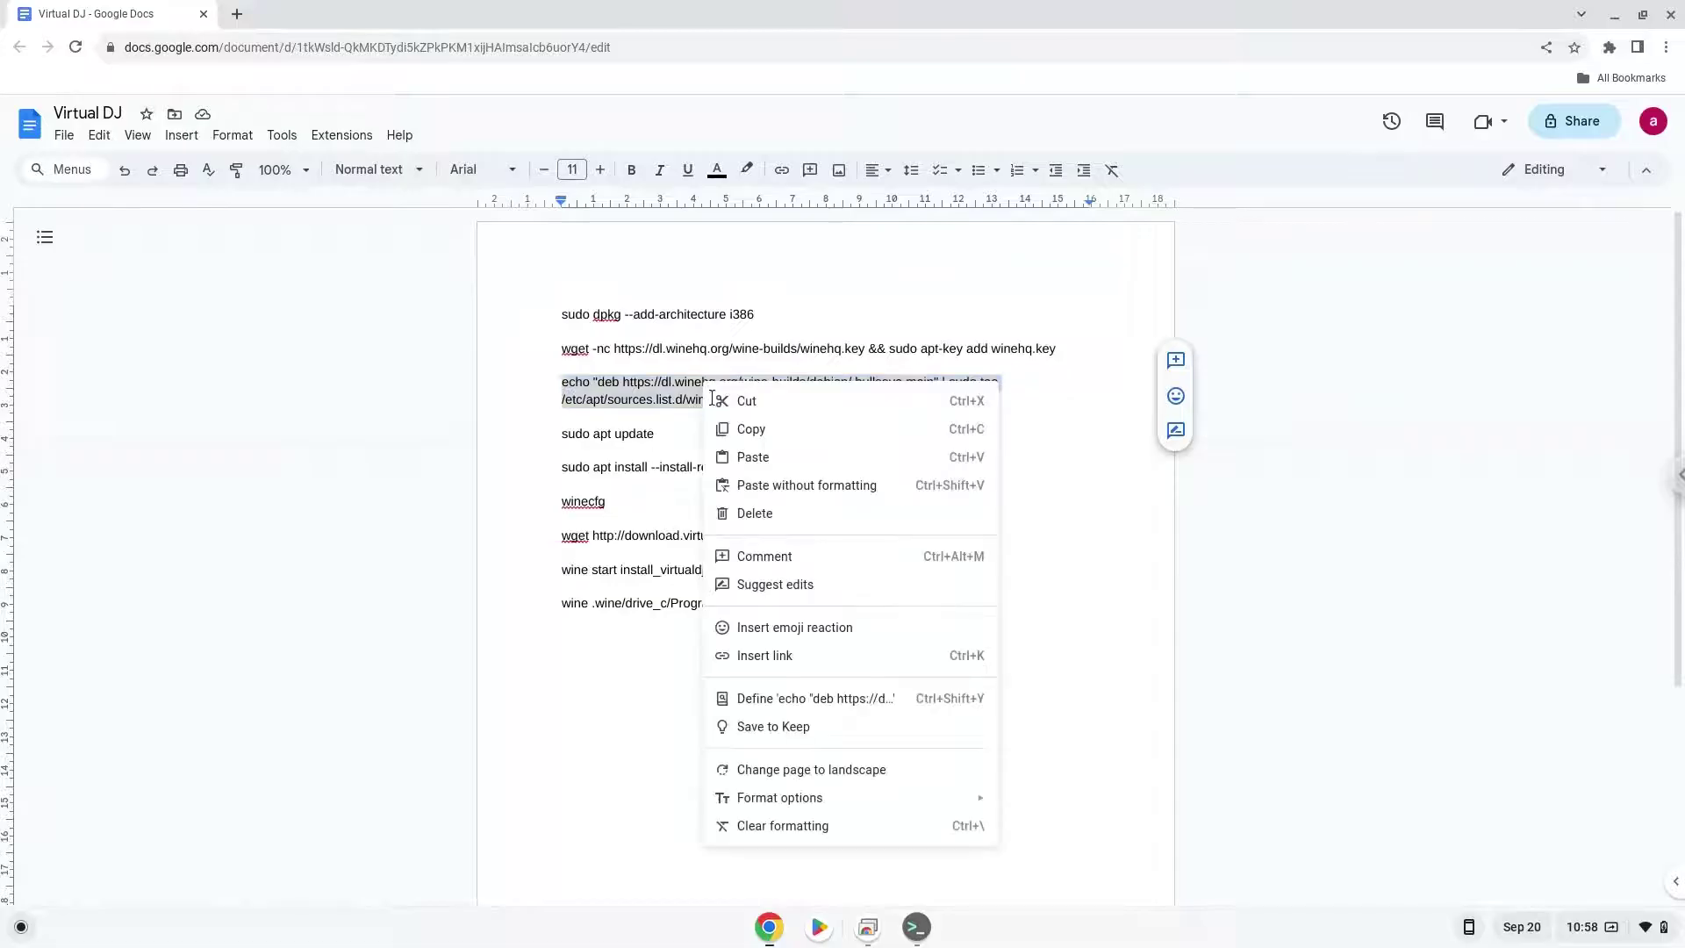
click(732, 425)
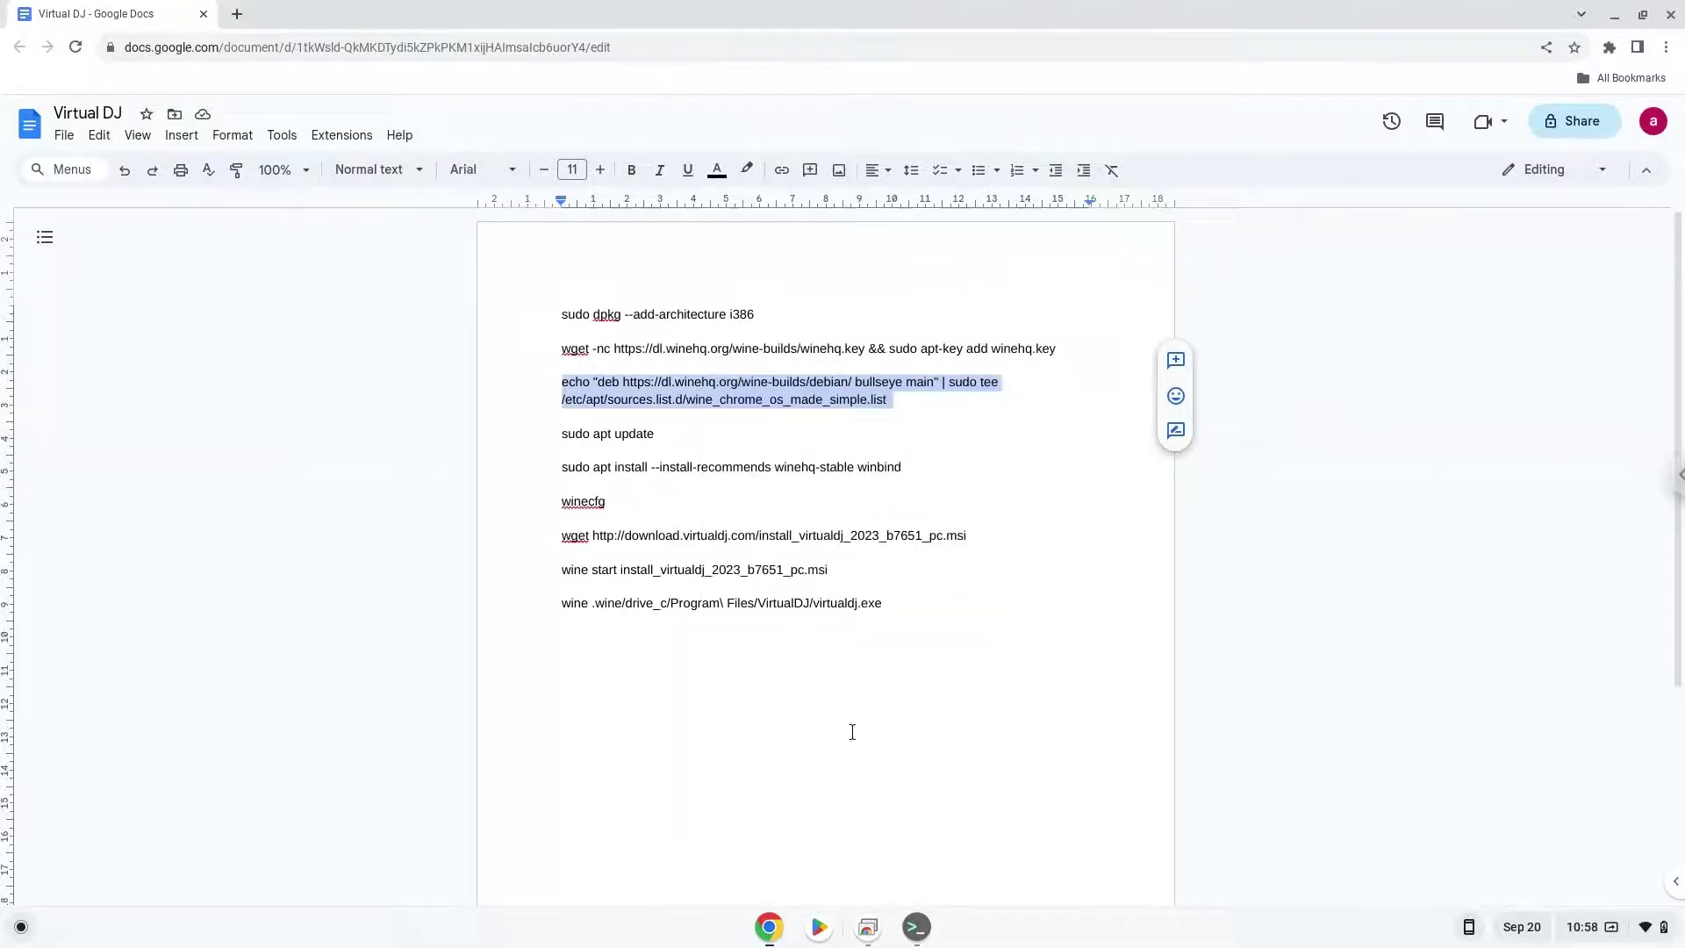
click(917, 928)
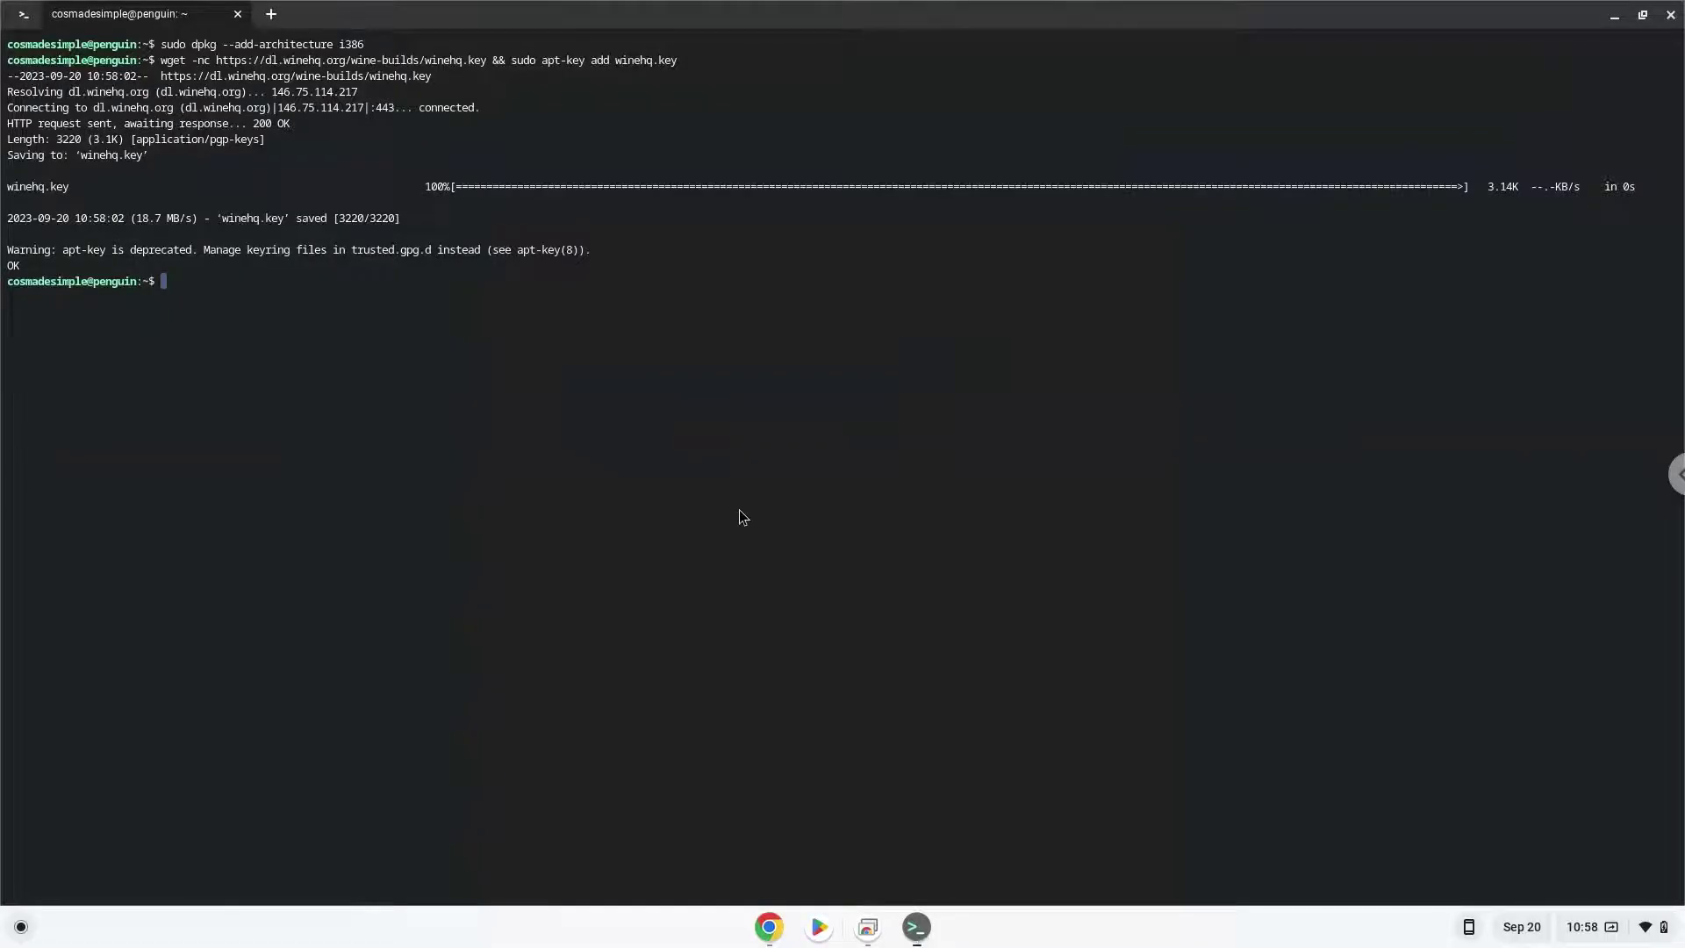
key(ctrl+shift+v)
key(Return)
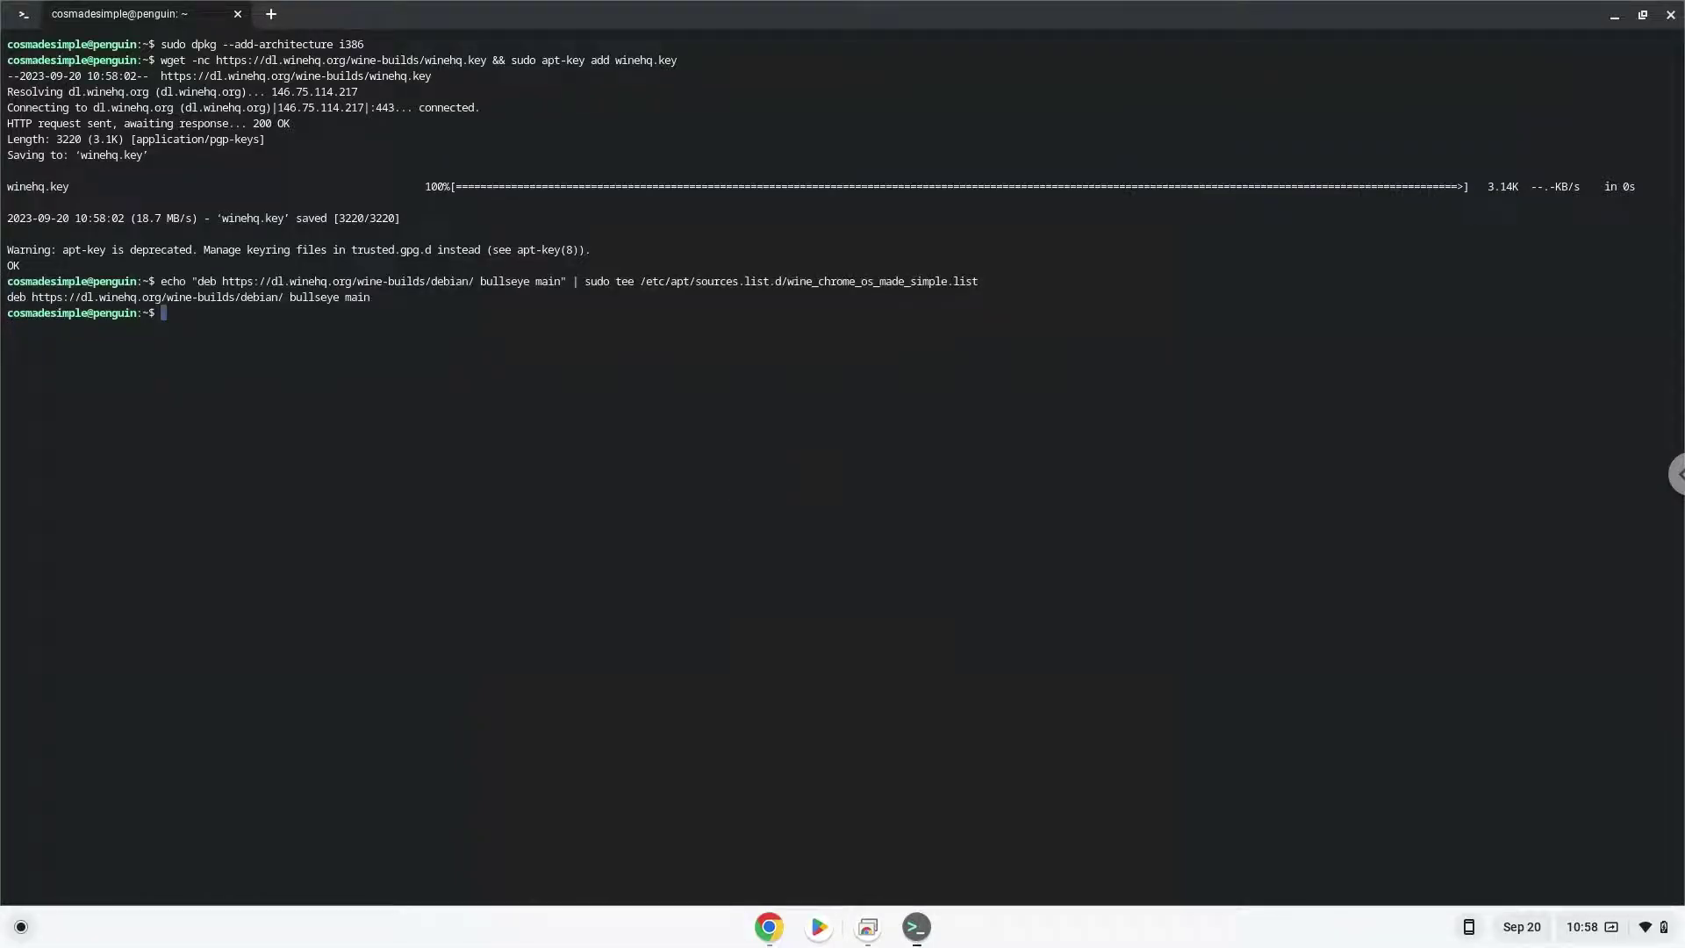
- Copy 'sudo apt update' from the doc and run it in the Linux terminal
click(769, 927)
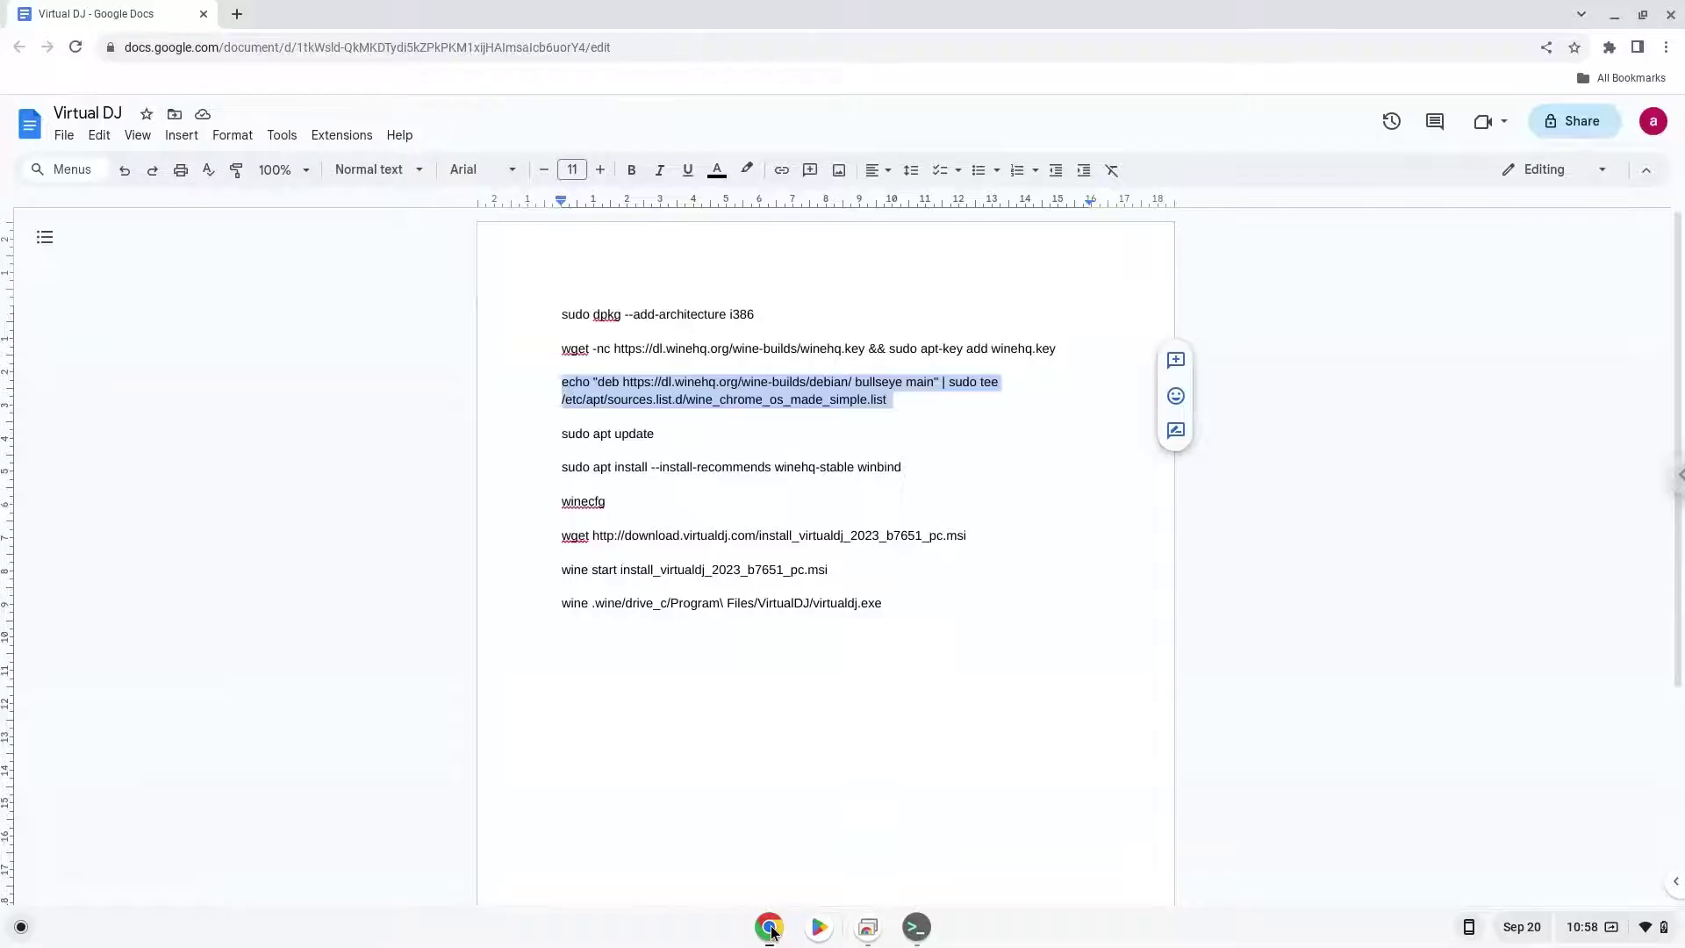
triple_click(597, 436)
right_click(597, 436)
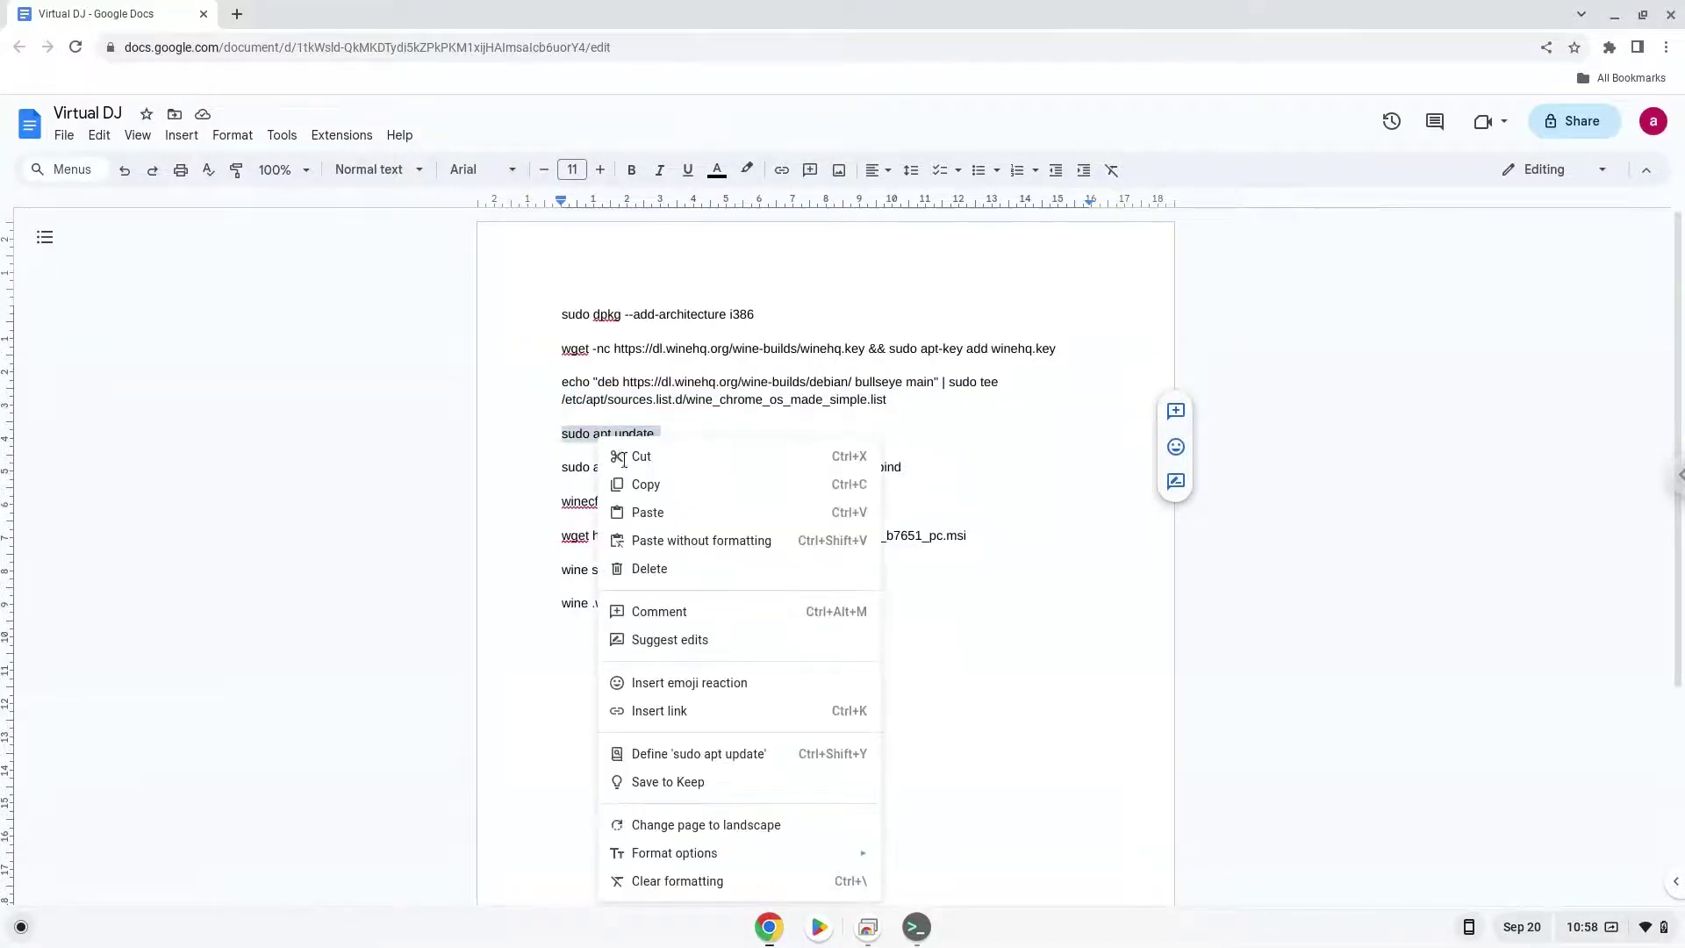
click(645, 484)
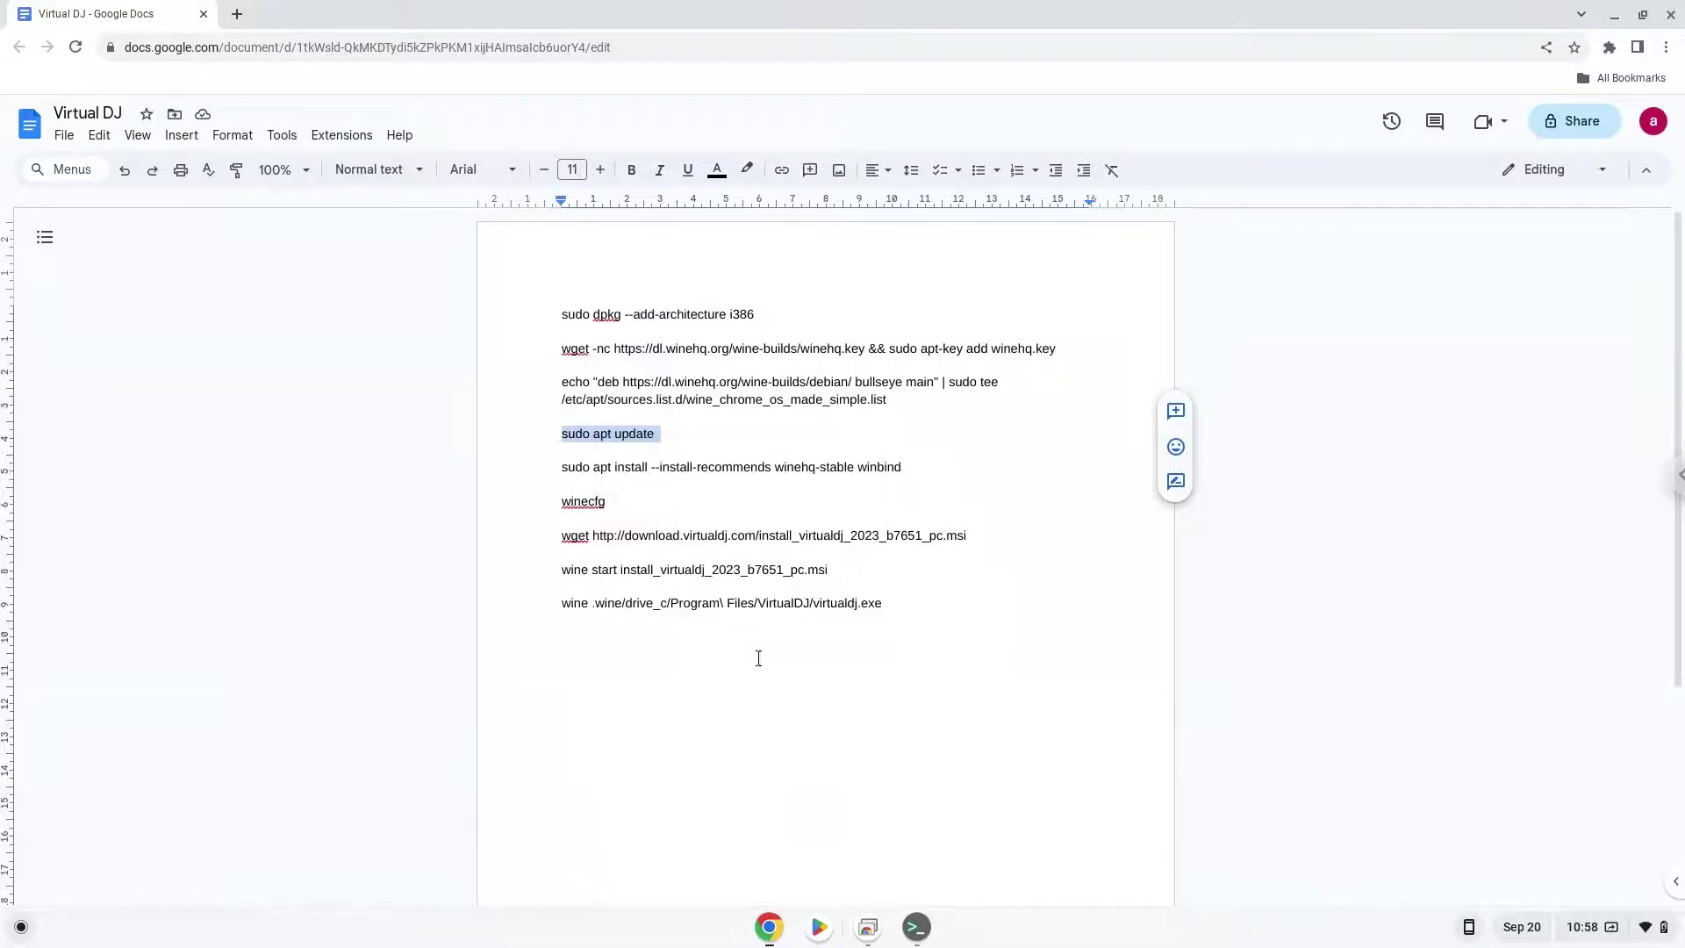
click(917, 928)
key(ctrl+shift+v)
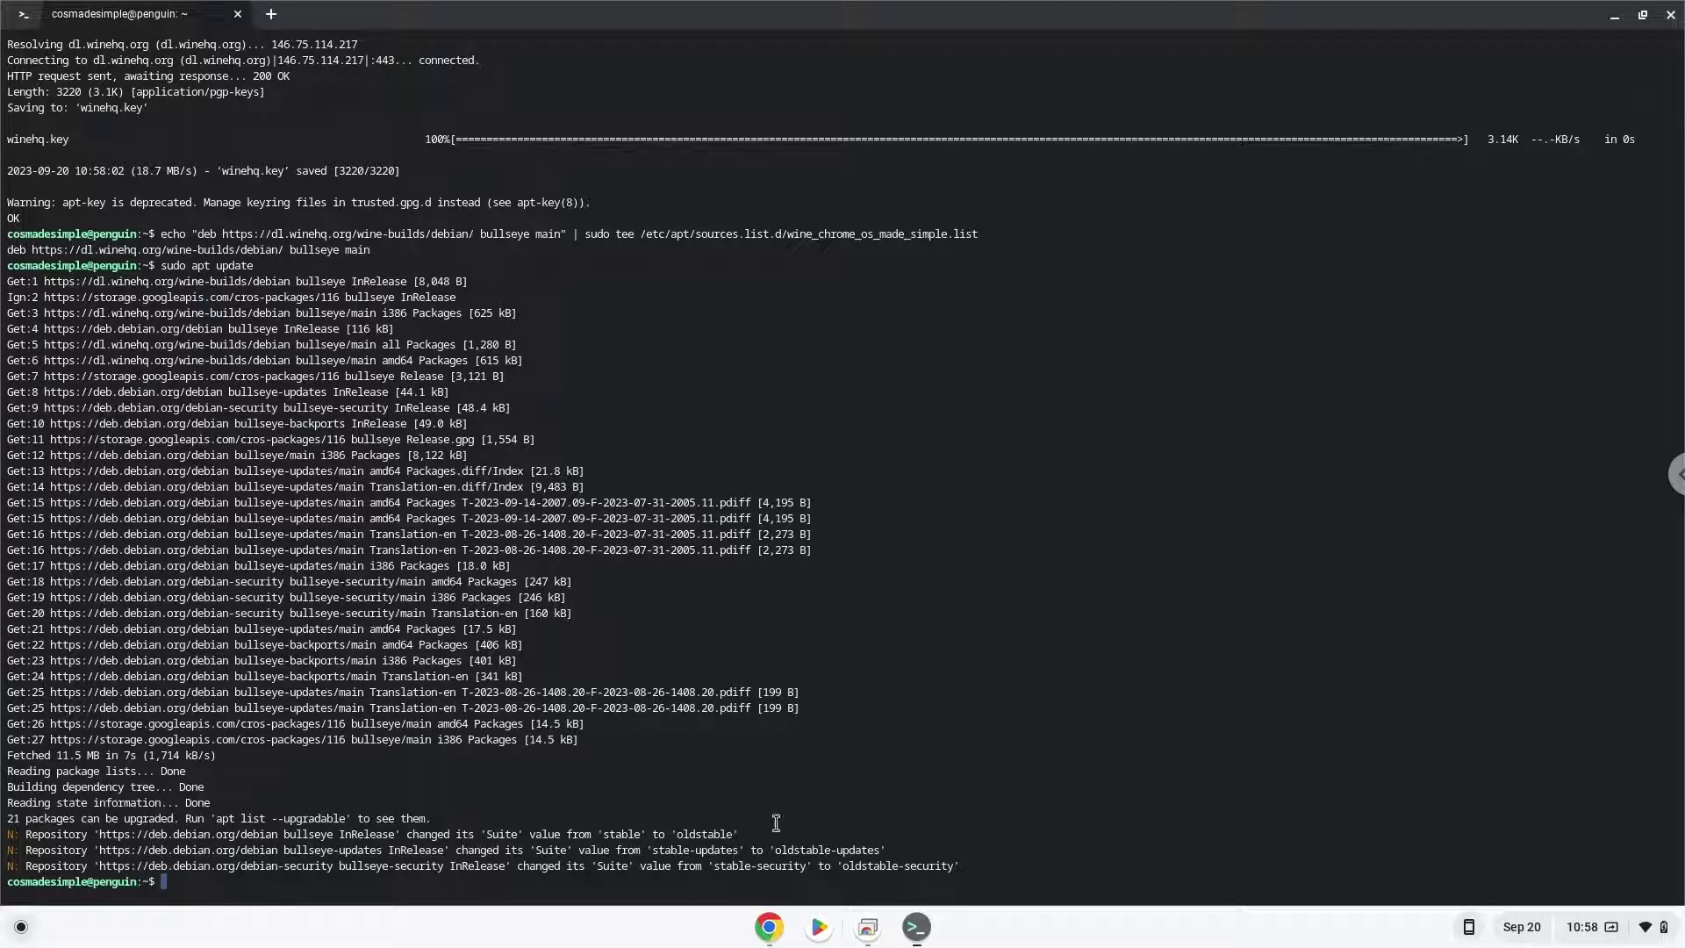
- Copy and run 'sudo apt install --install-recommends winehq-stable winbind' in the terminal
click(768, 928)
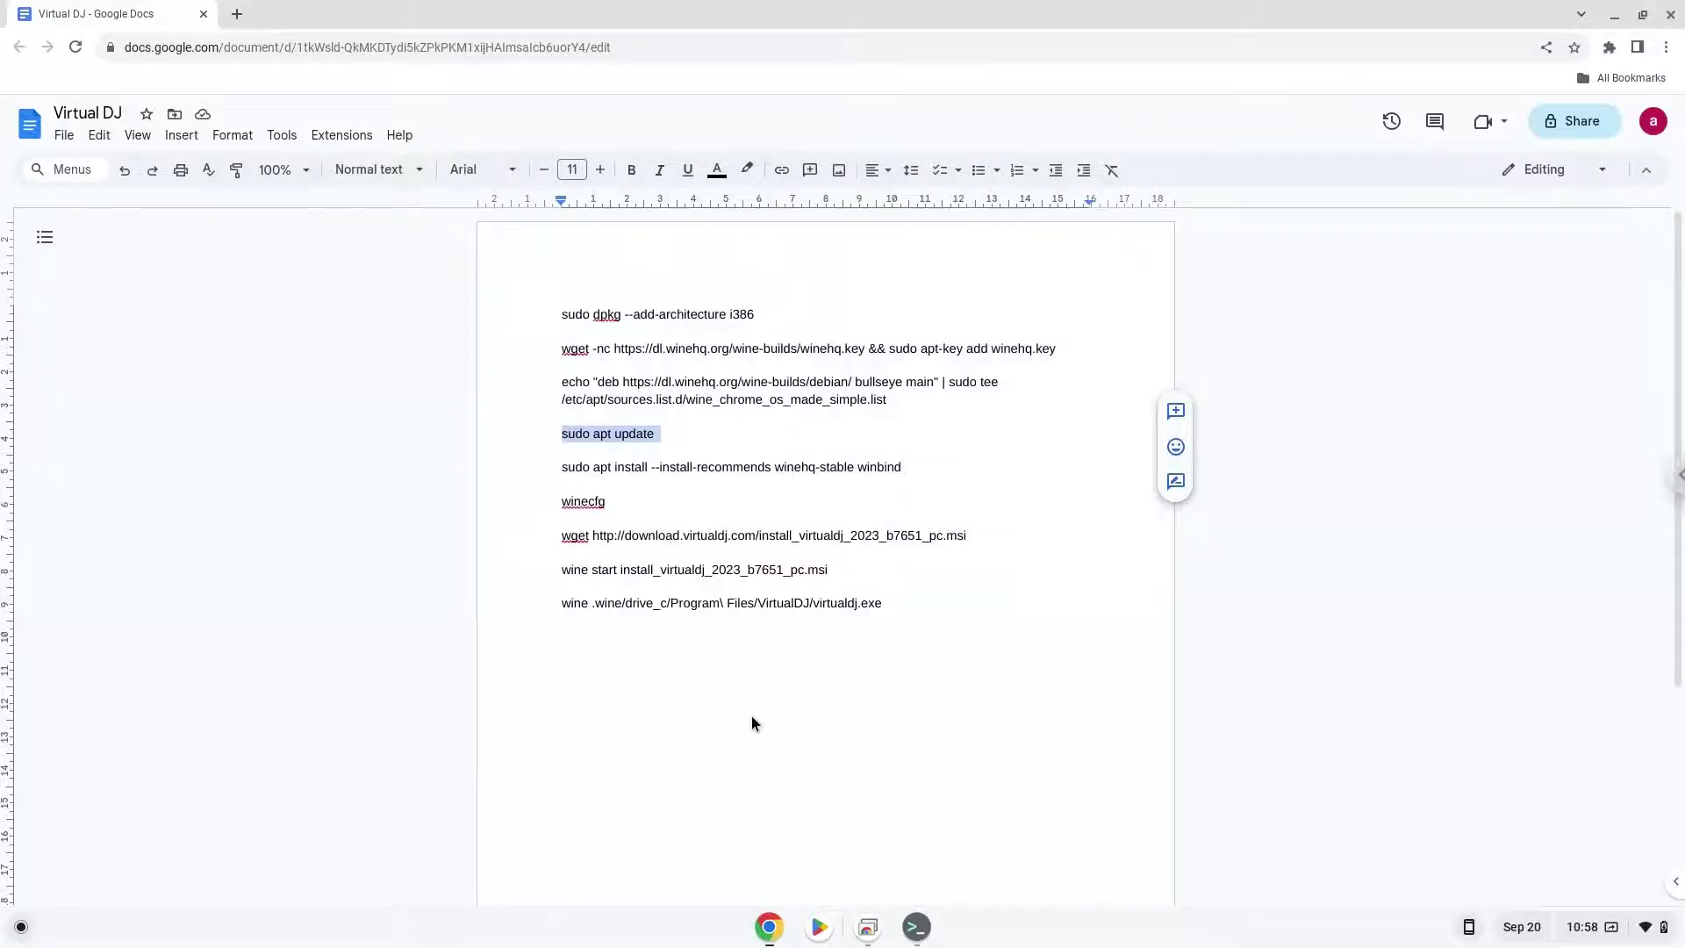
triple_click(741, 467)
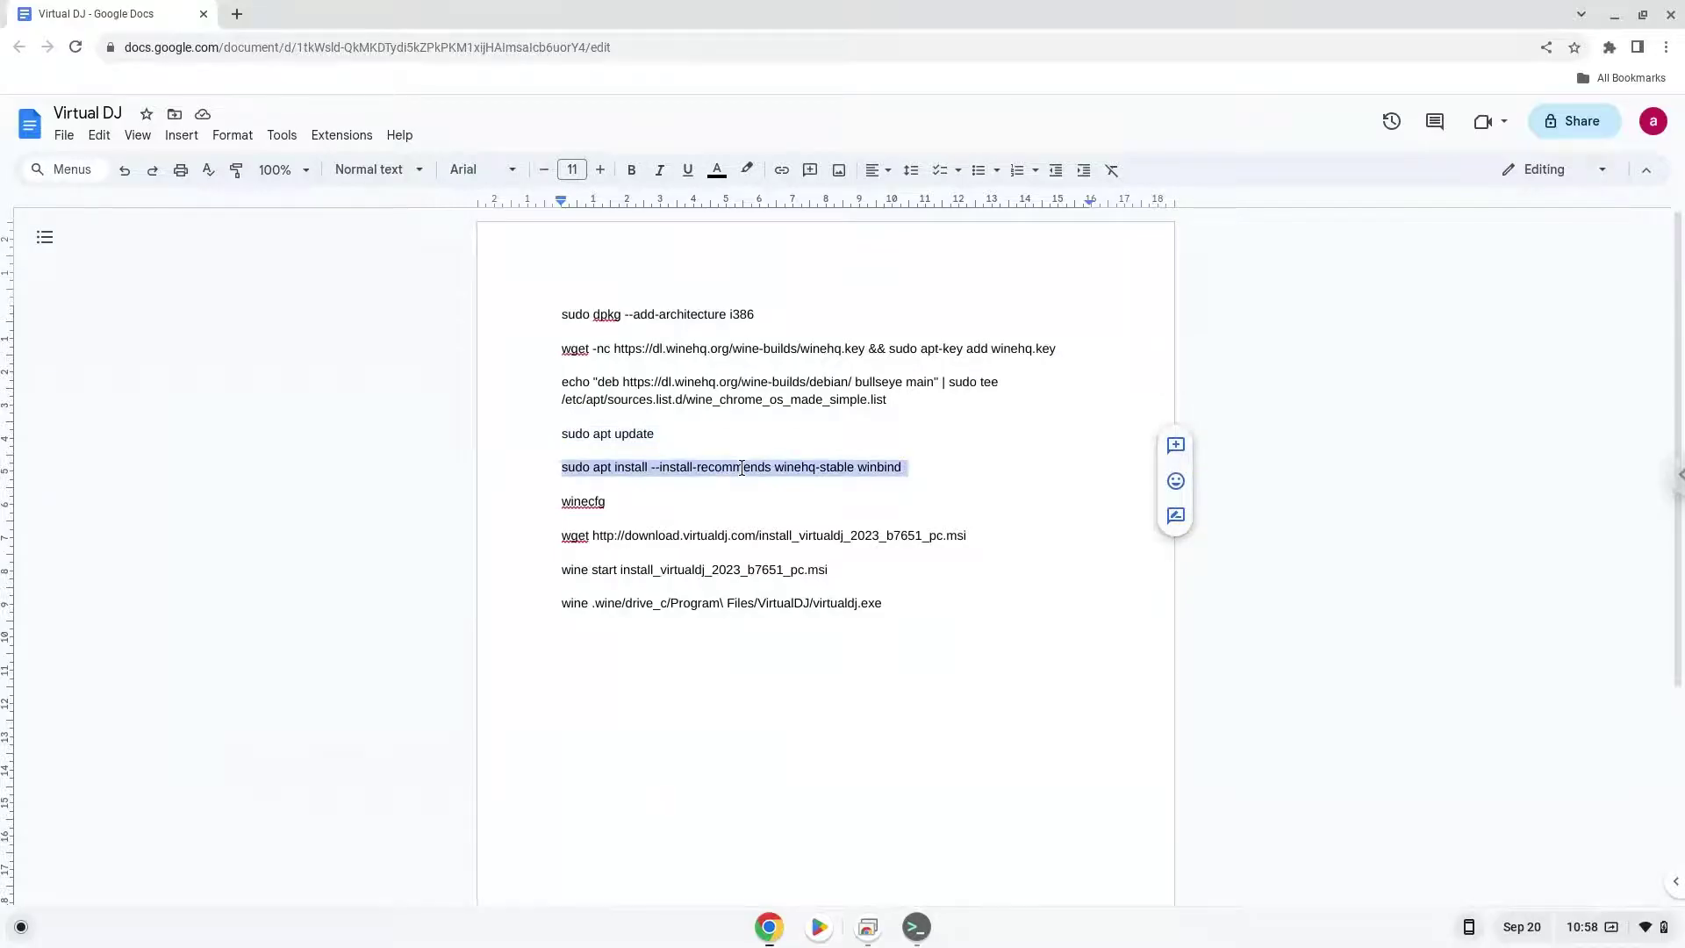
right_click(742, 467)
click(780, 493)
click(915, 929)
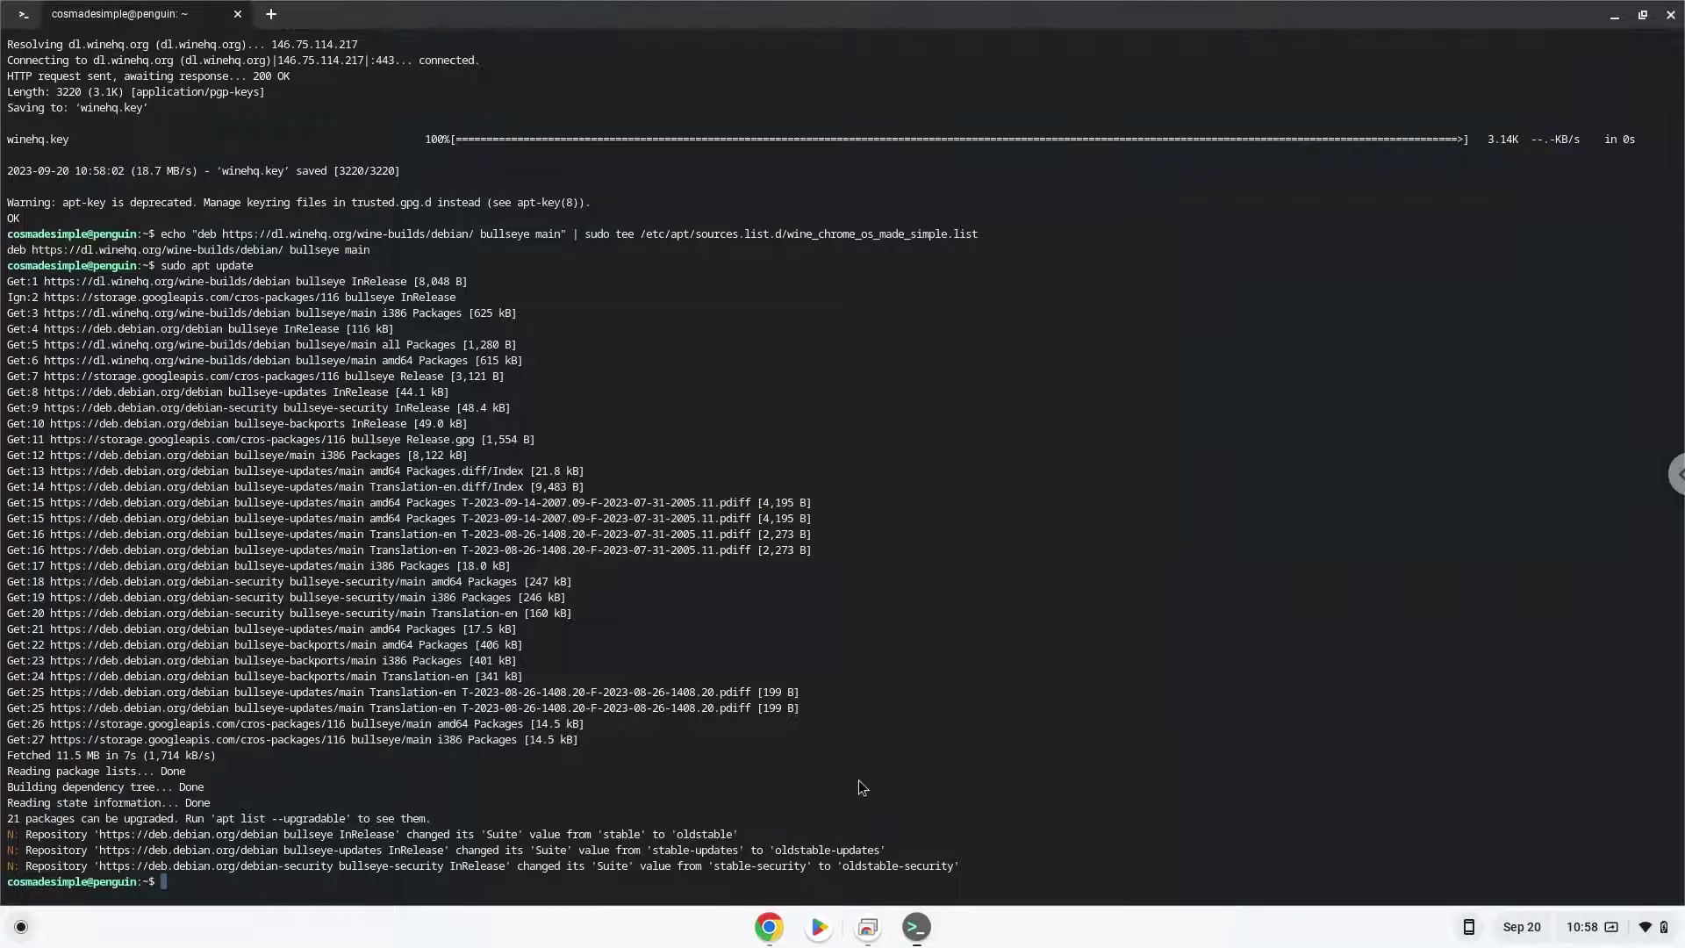
right_click(835, 684)
key(Return)
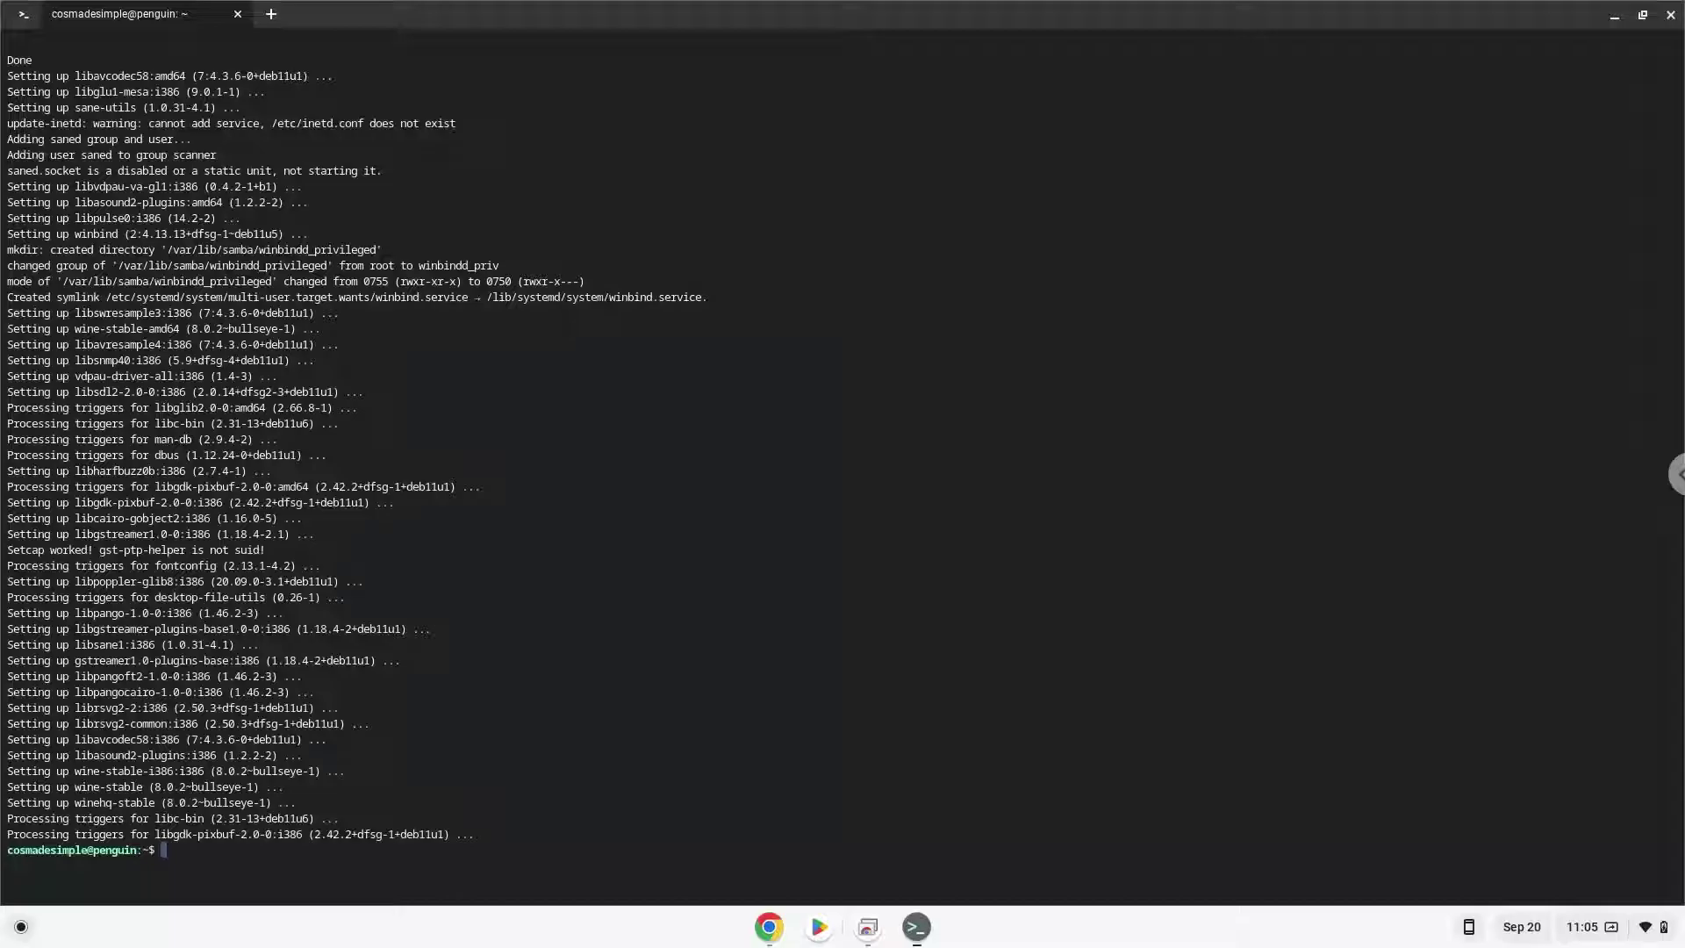
- Copy 'winecfg' from the Virtual DJ notes and run it at the terminal prompt
click(769, 932)
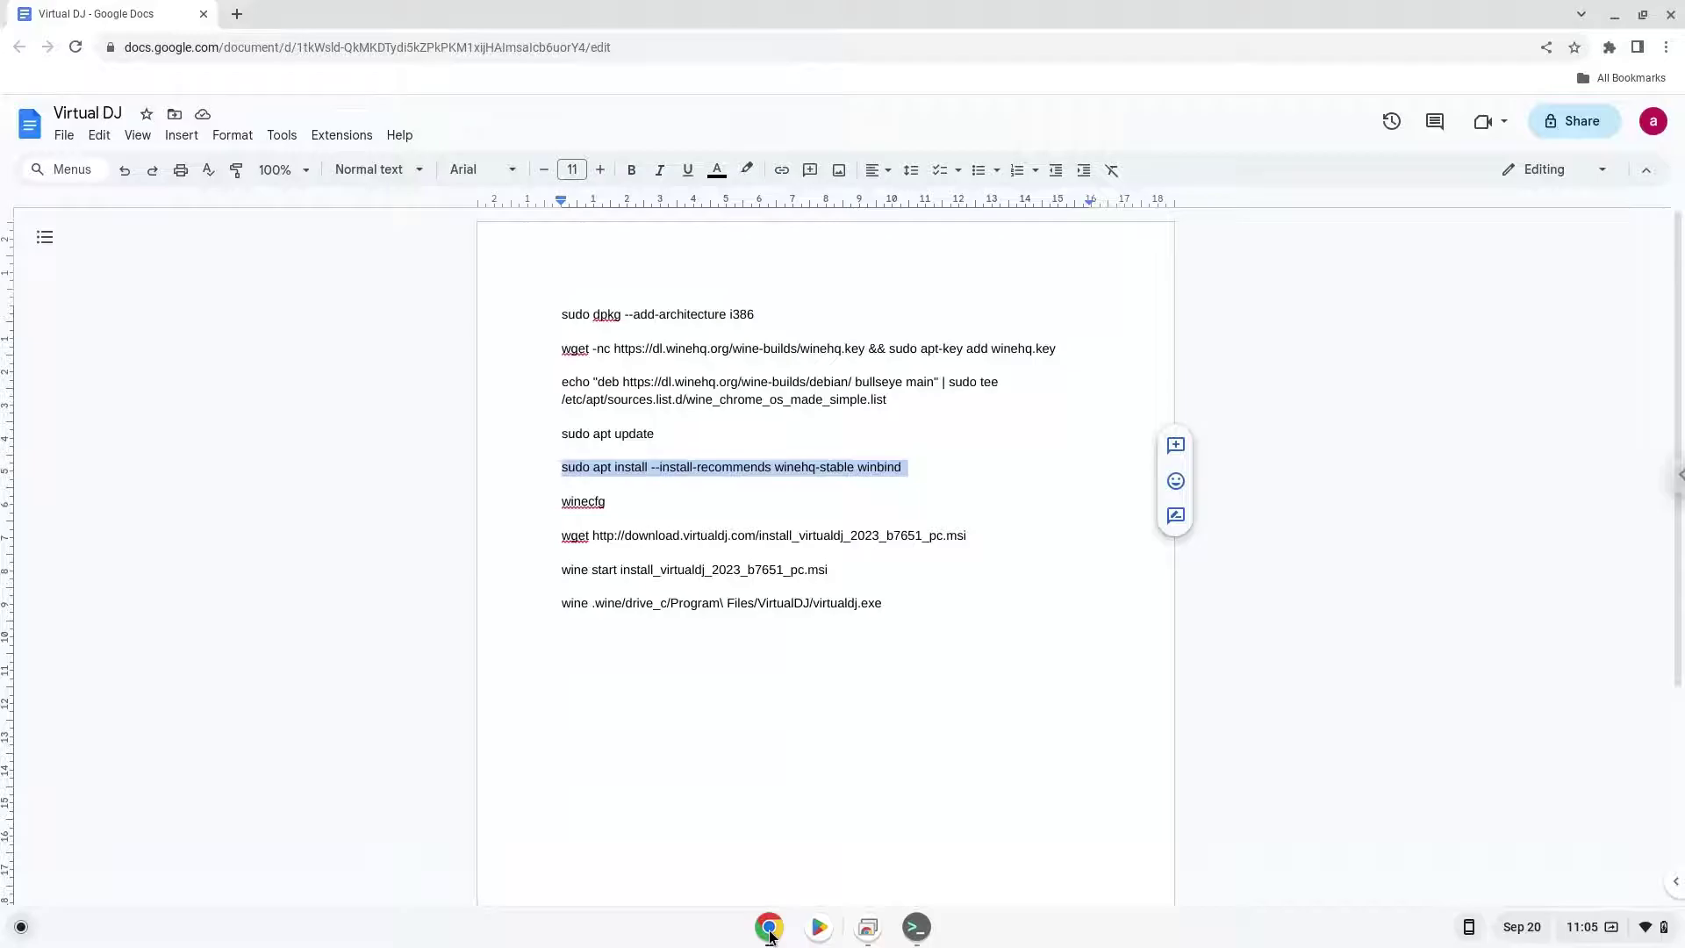
click(576, 501)
right_click(576, 501)
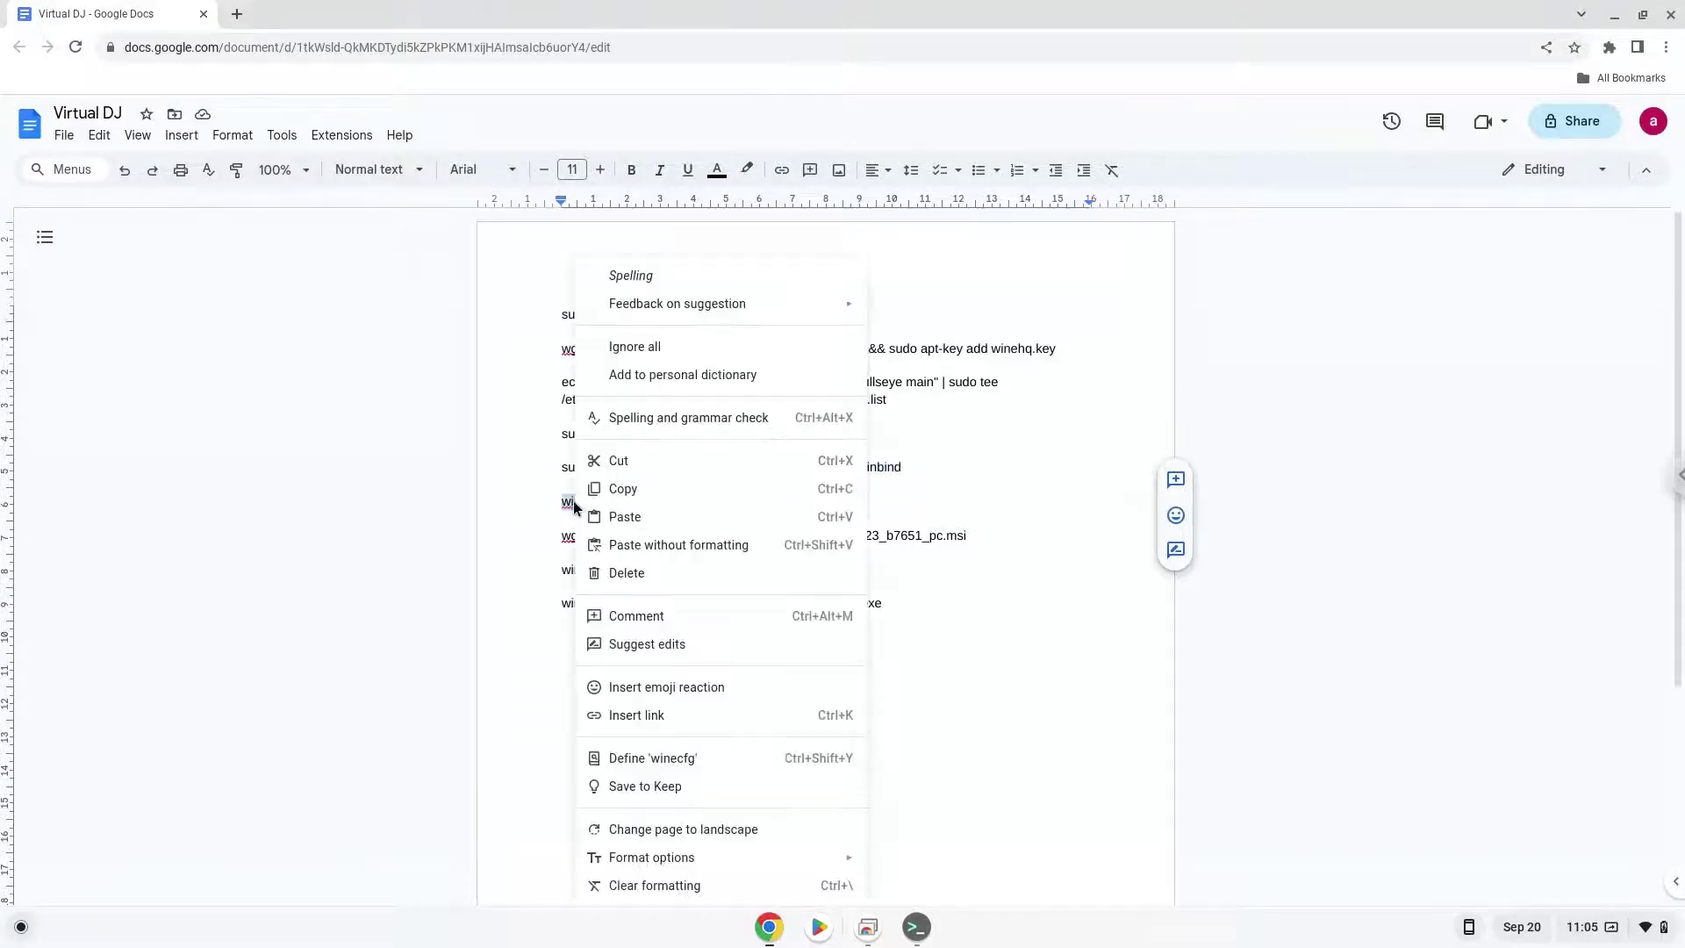
click(623, 488)
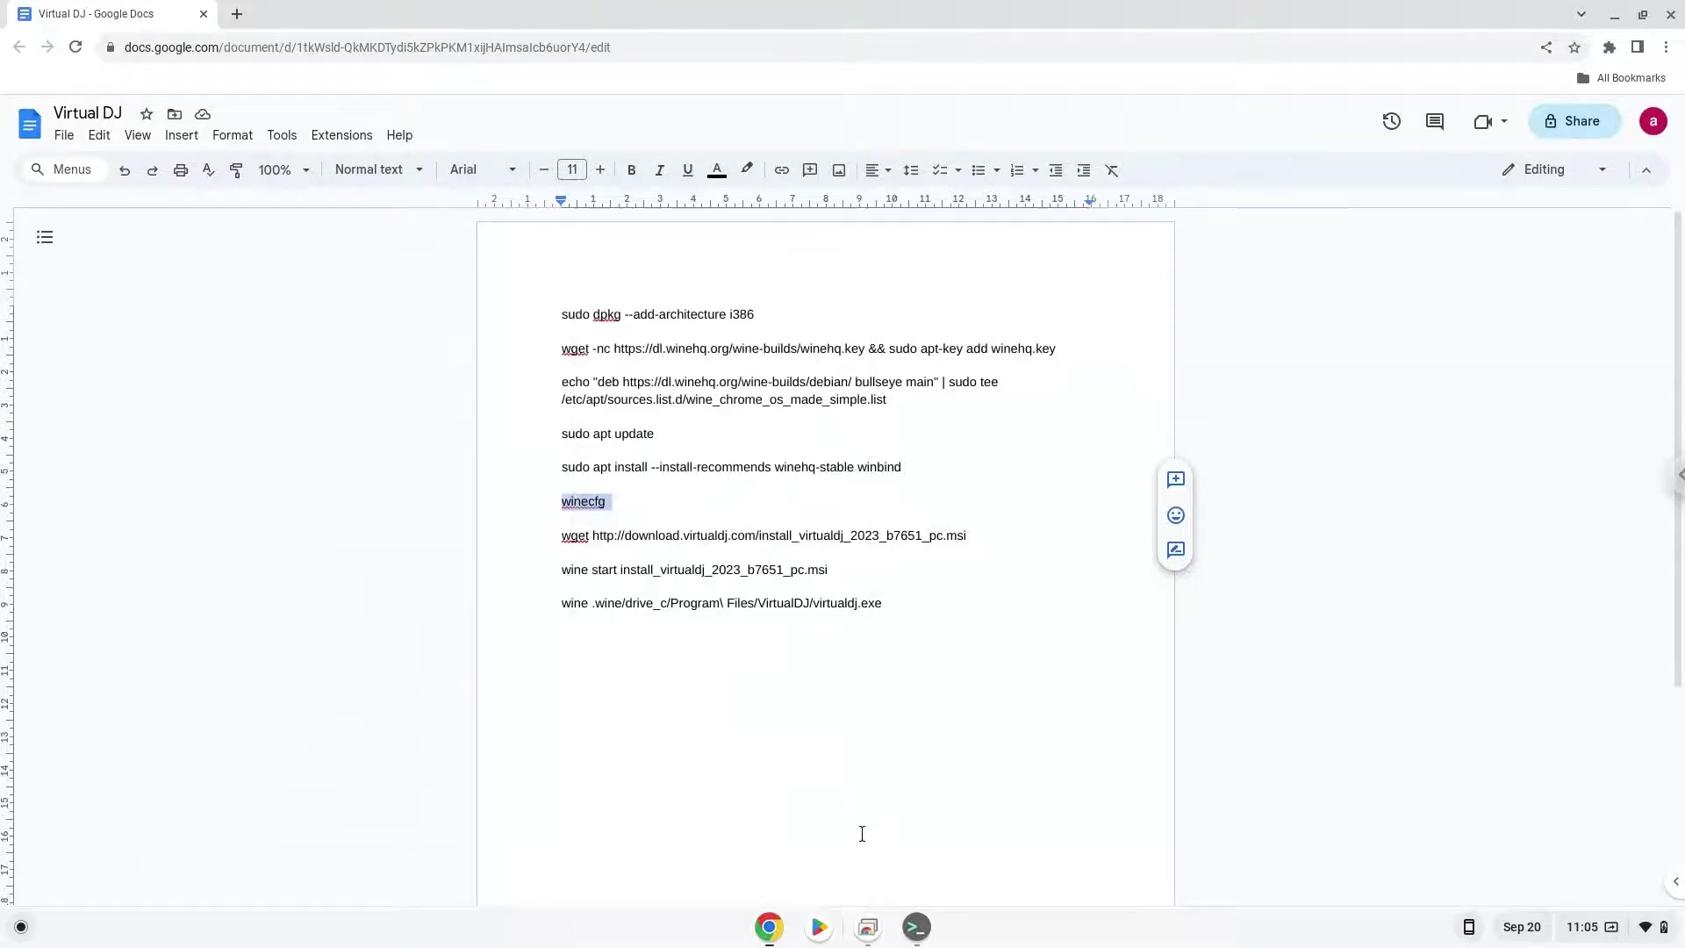
click(912, 926)
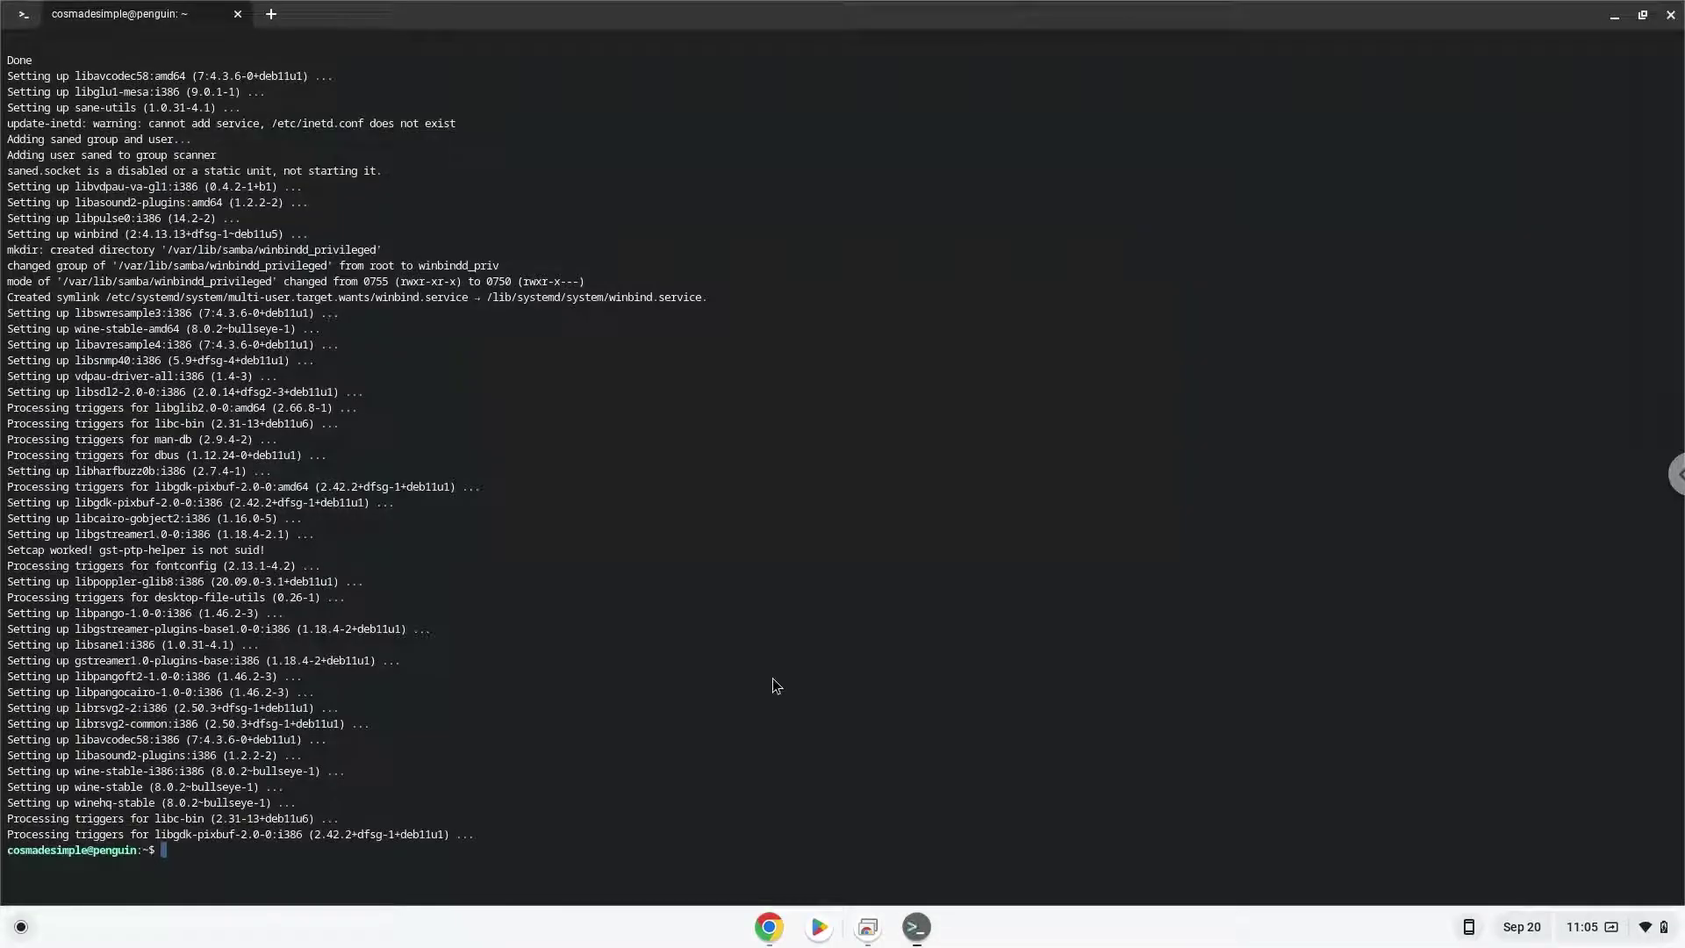
key(ctrl+shift+v)
key(Return)
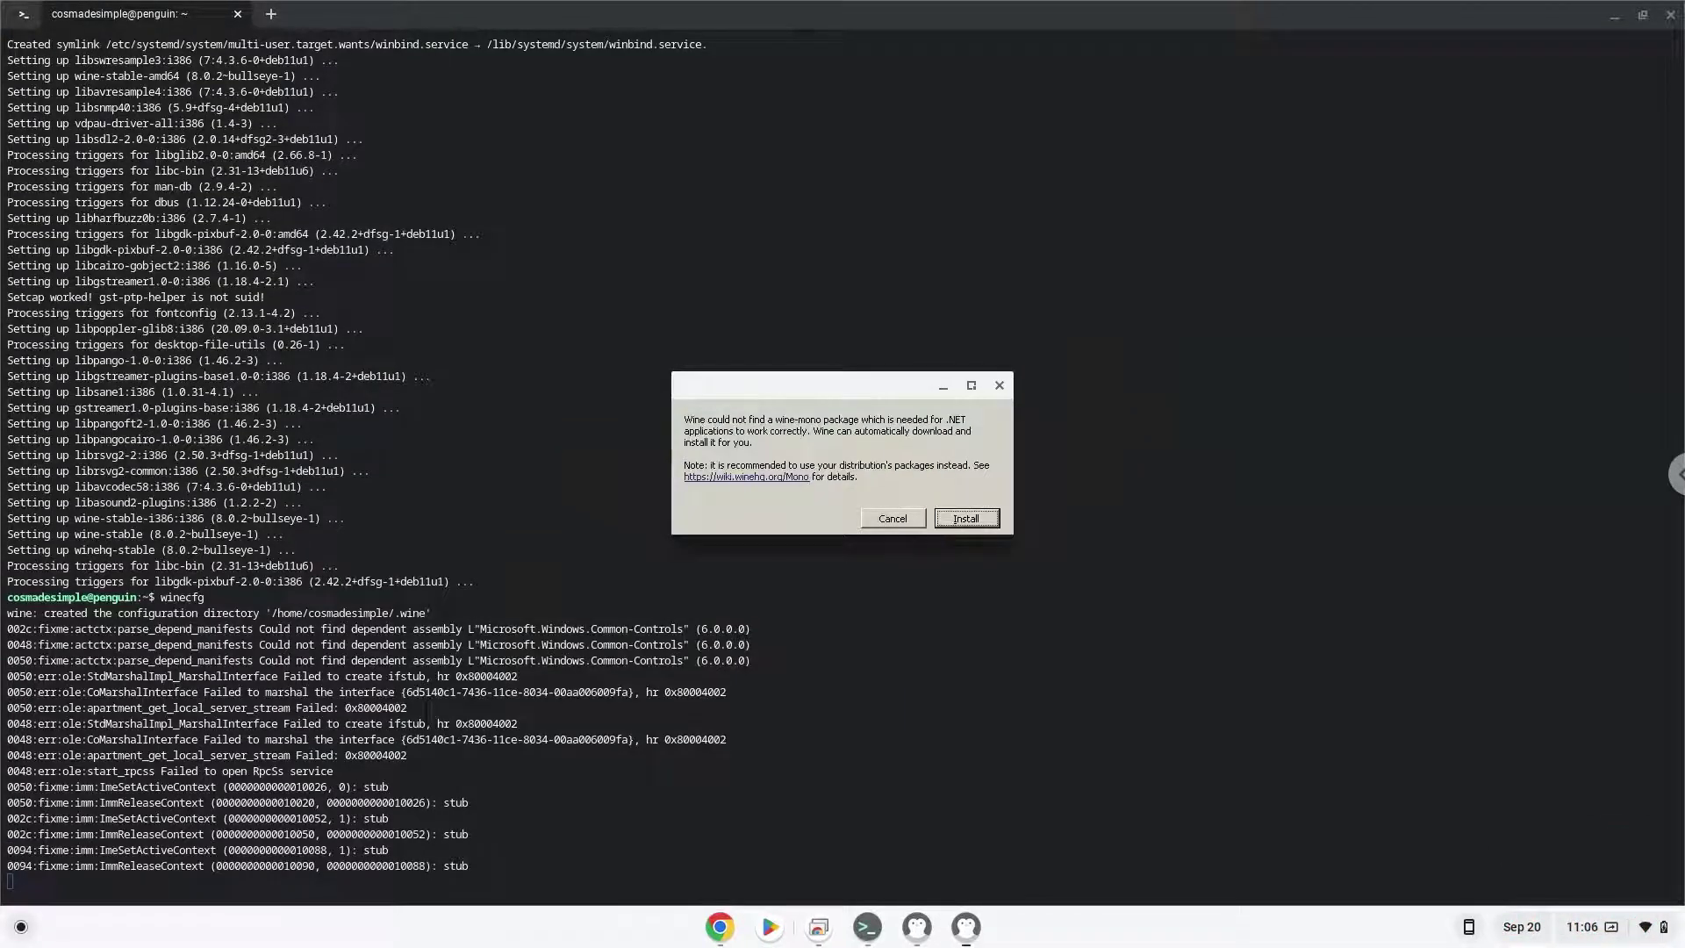
- Install wine-mono, then set Wine's Windows version to Windows 10 and confirm
click(974, 521)
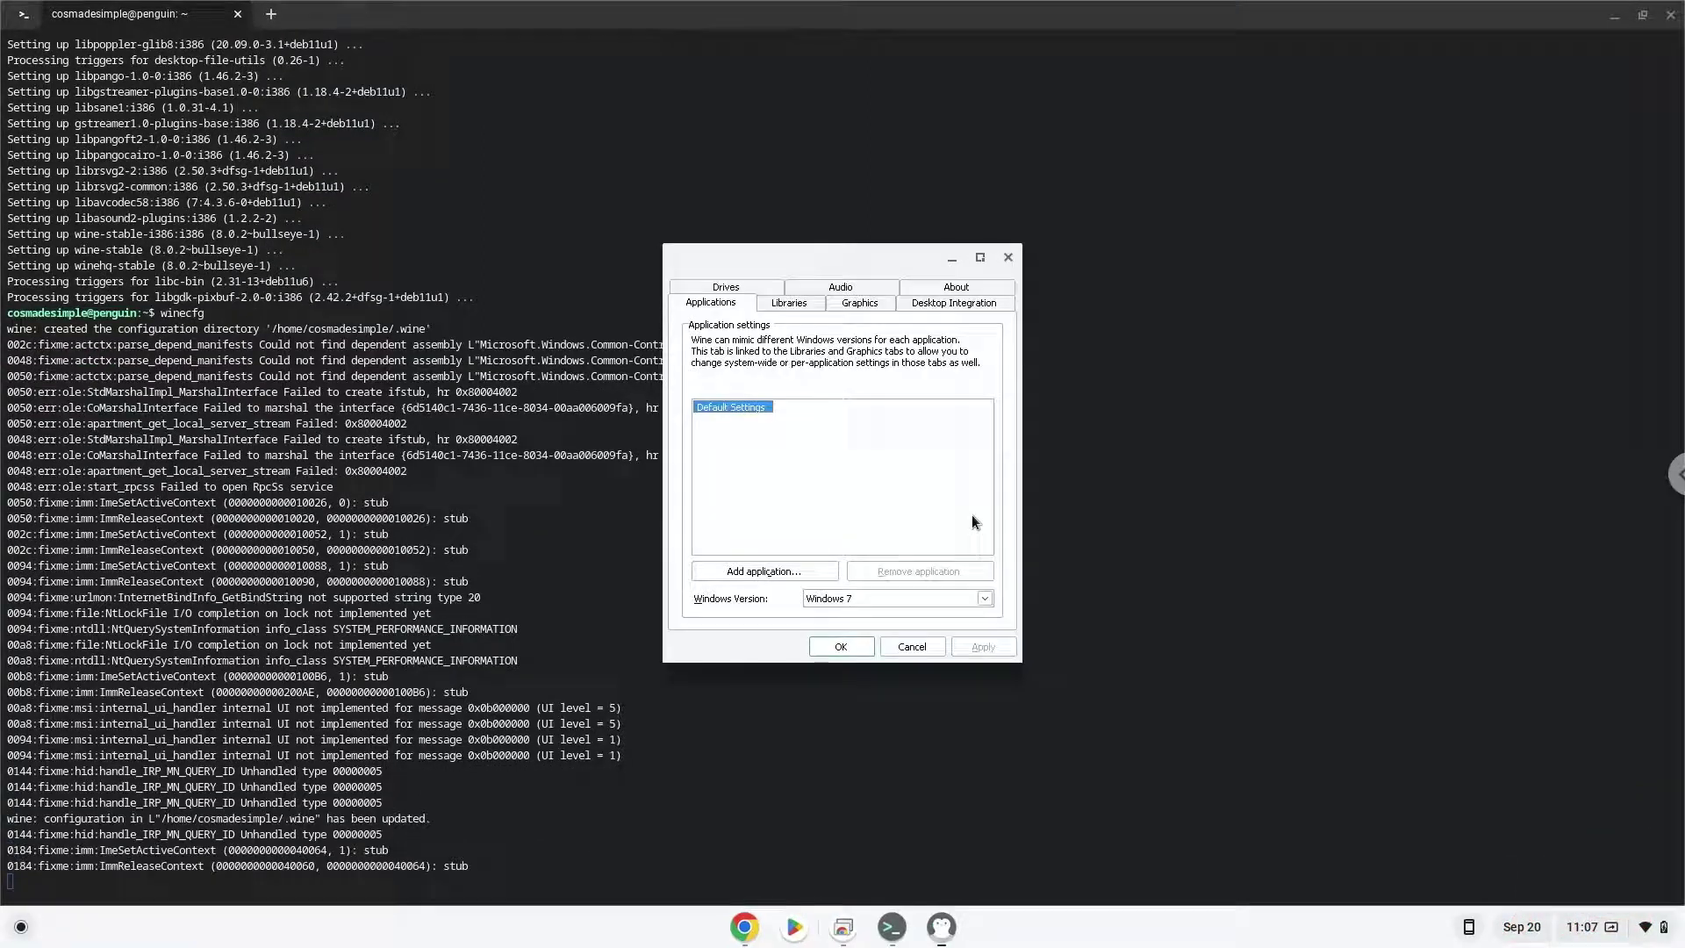
click(948, 599)
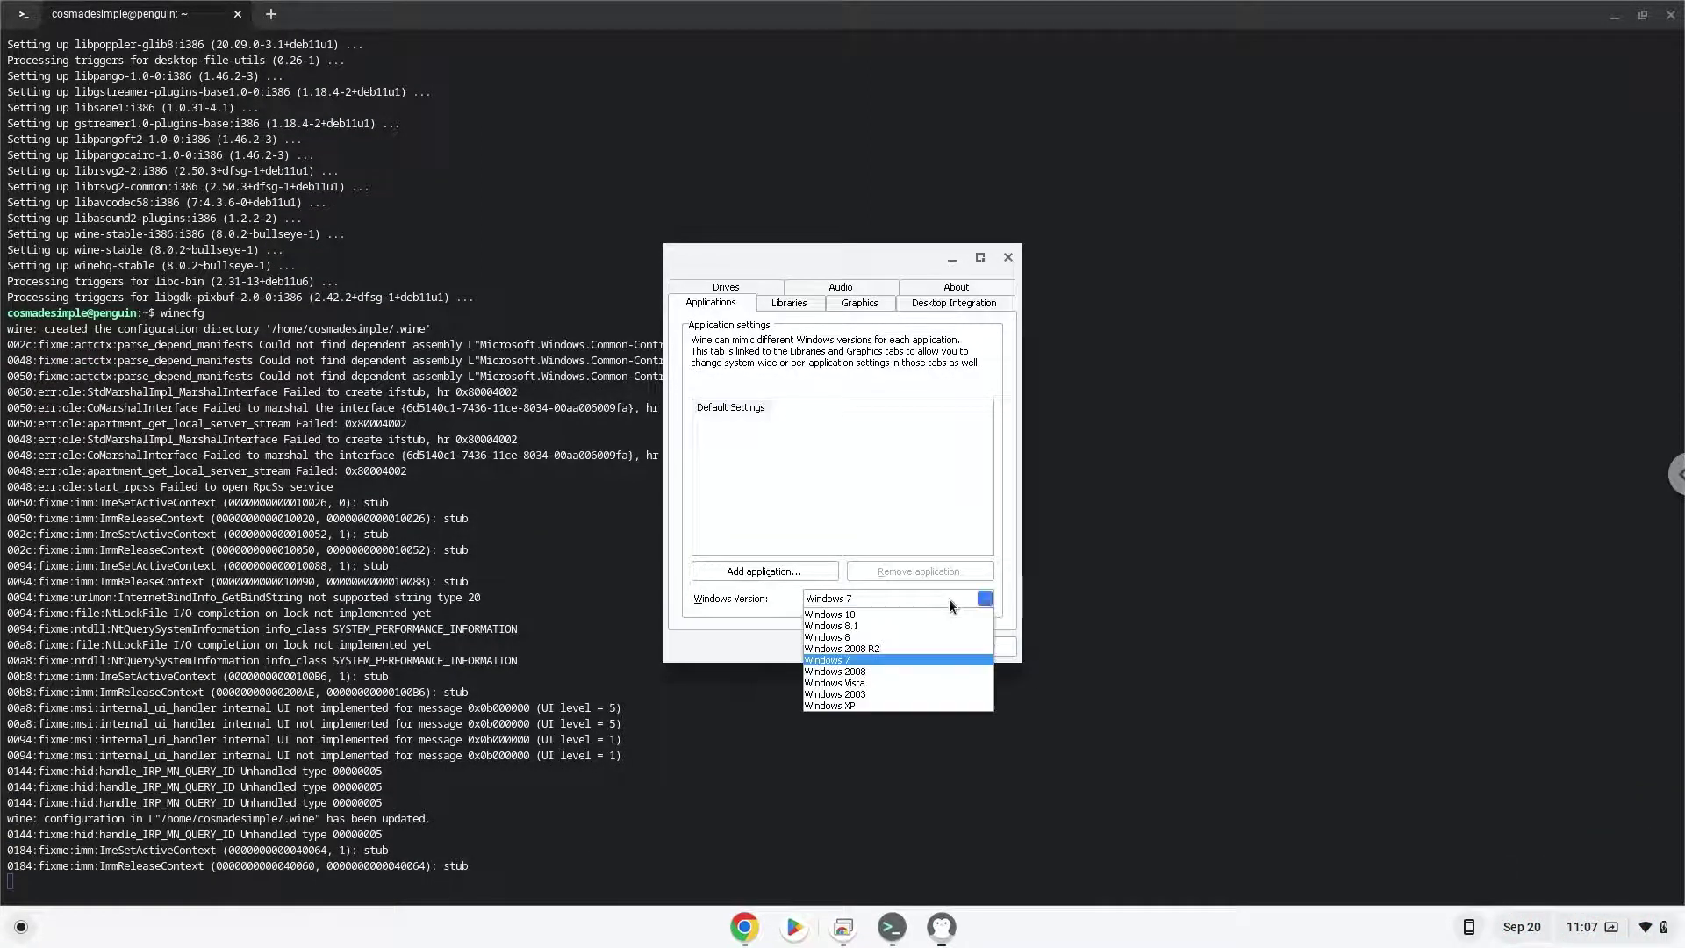
click(942, 617)
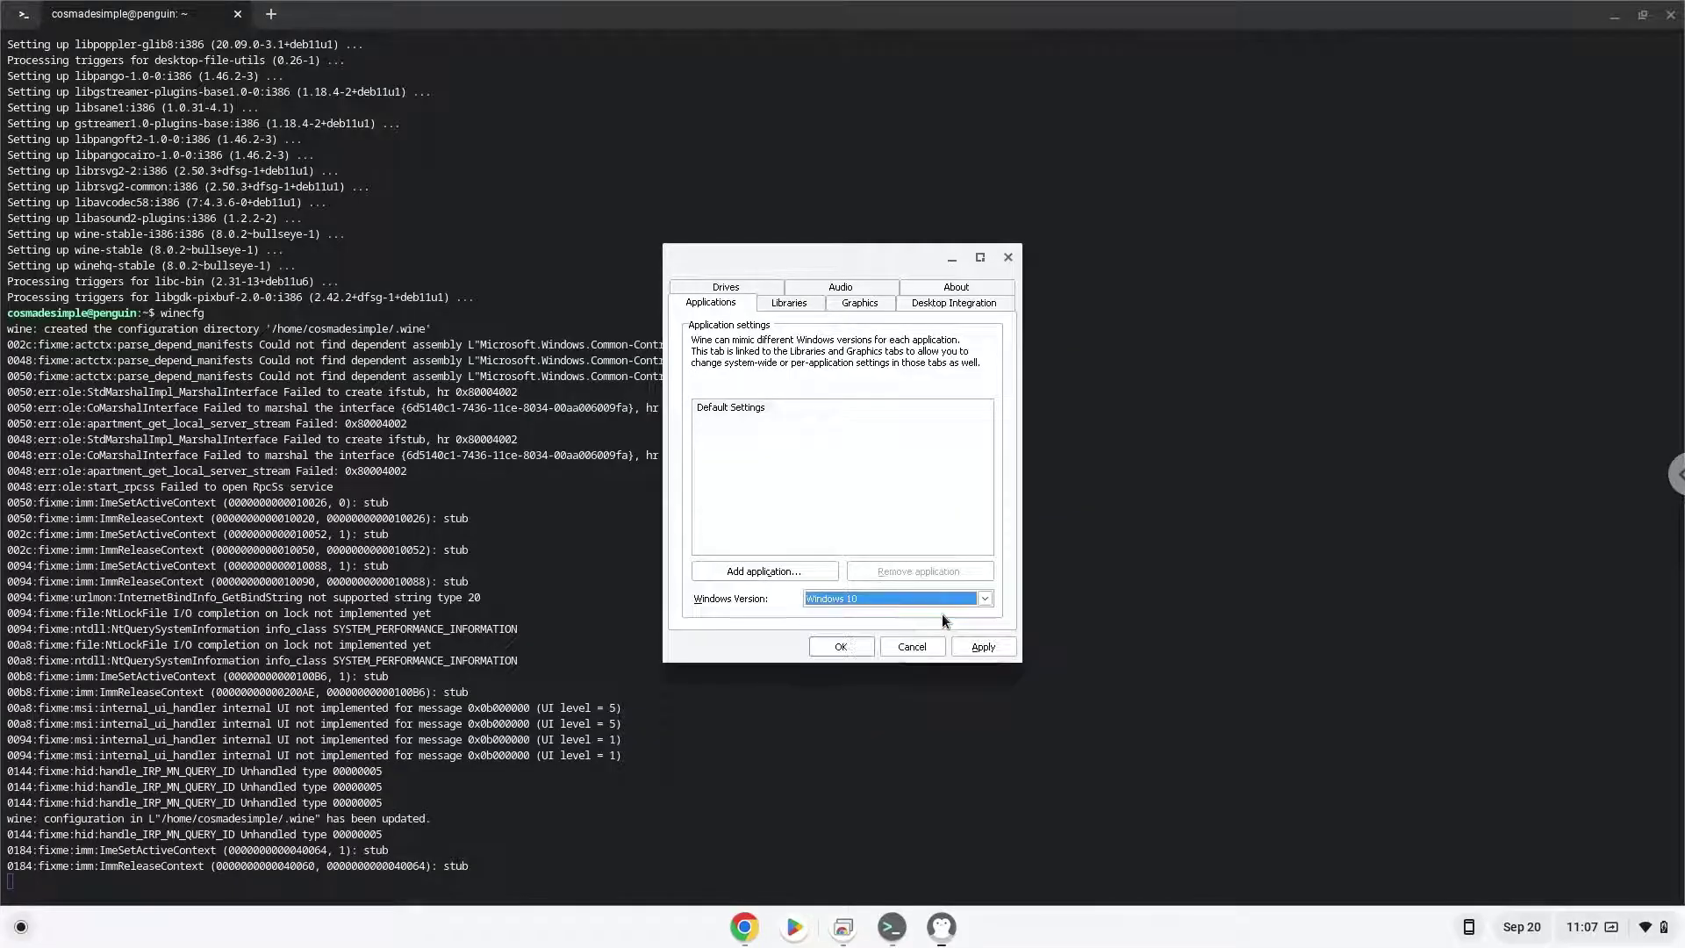
click(976, 646)
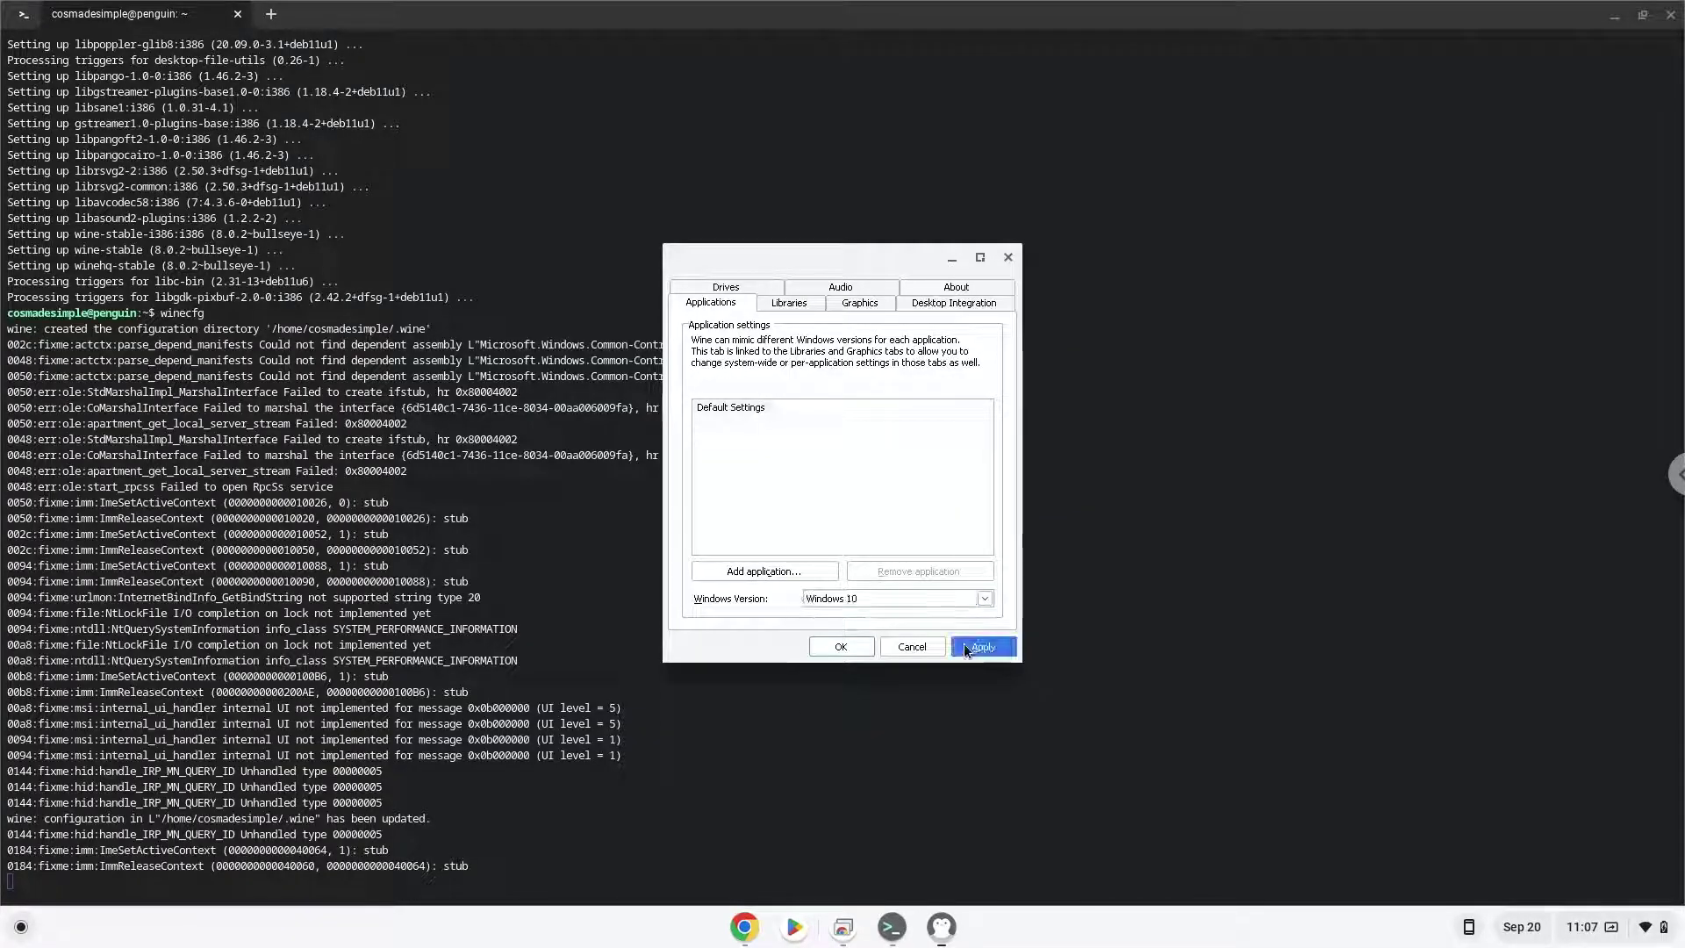
click(841, 642)
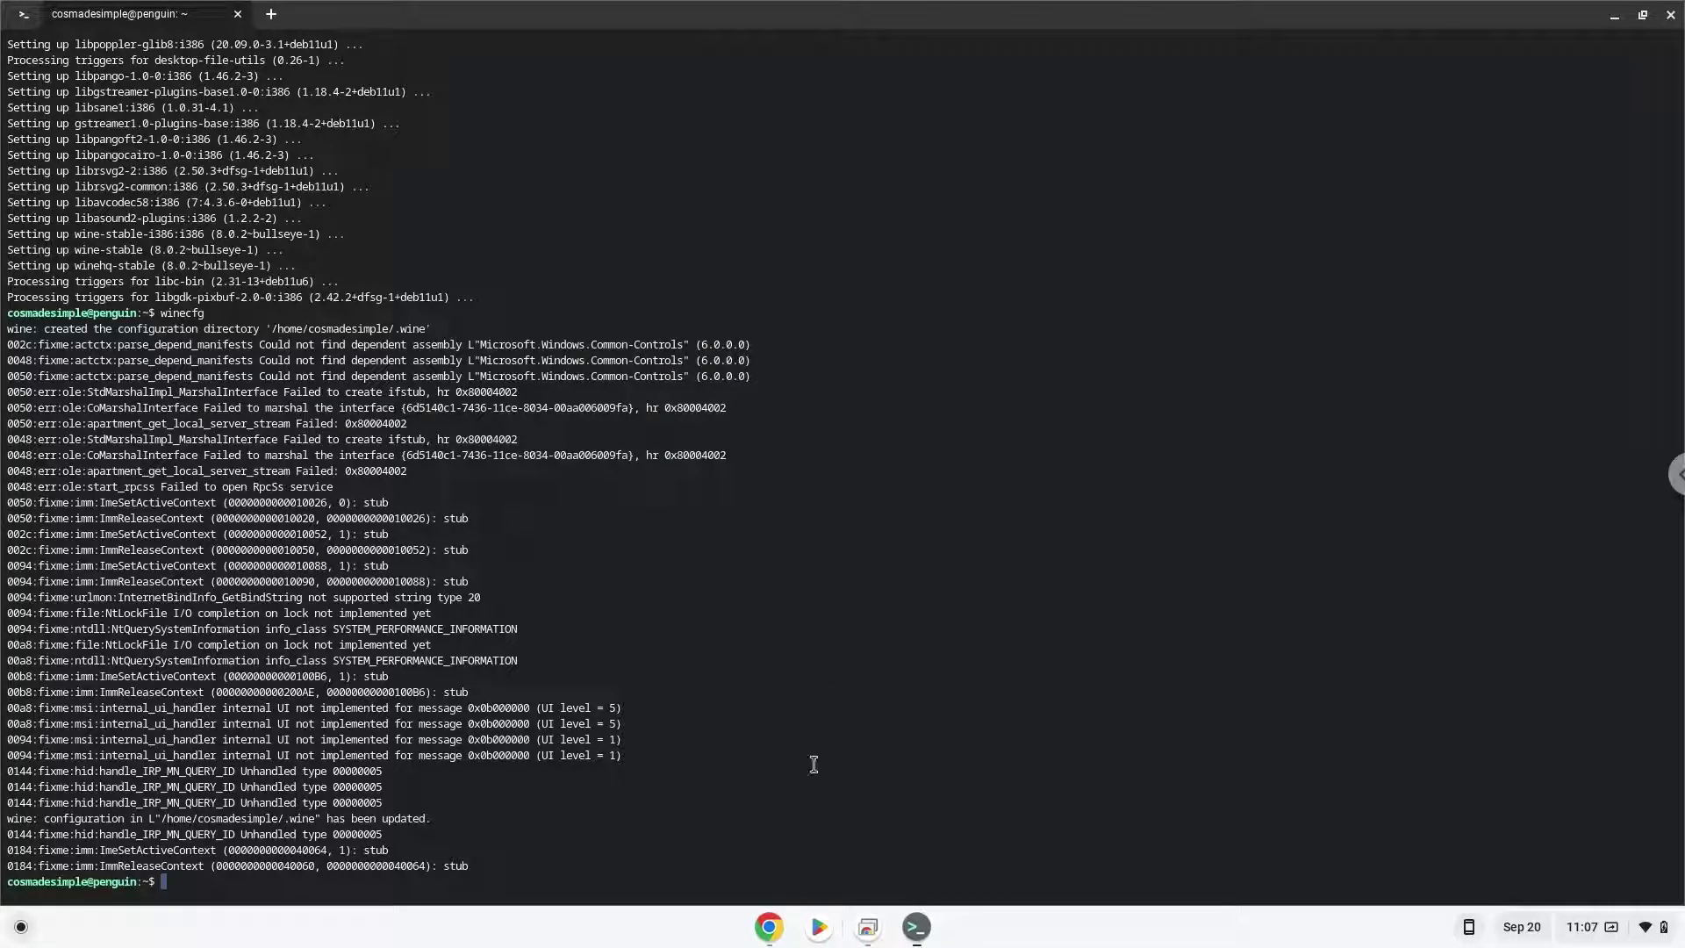
- Copy the VirtualDJ wget download line from the notes document
click(767, 928)
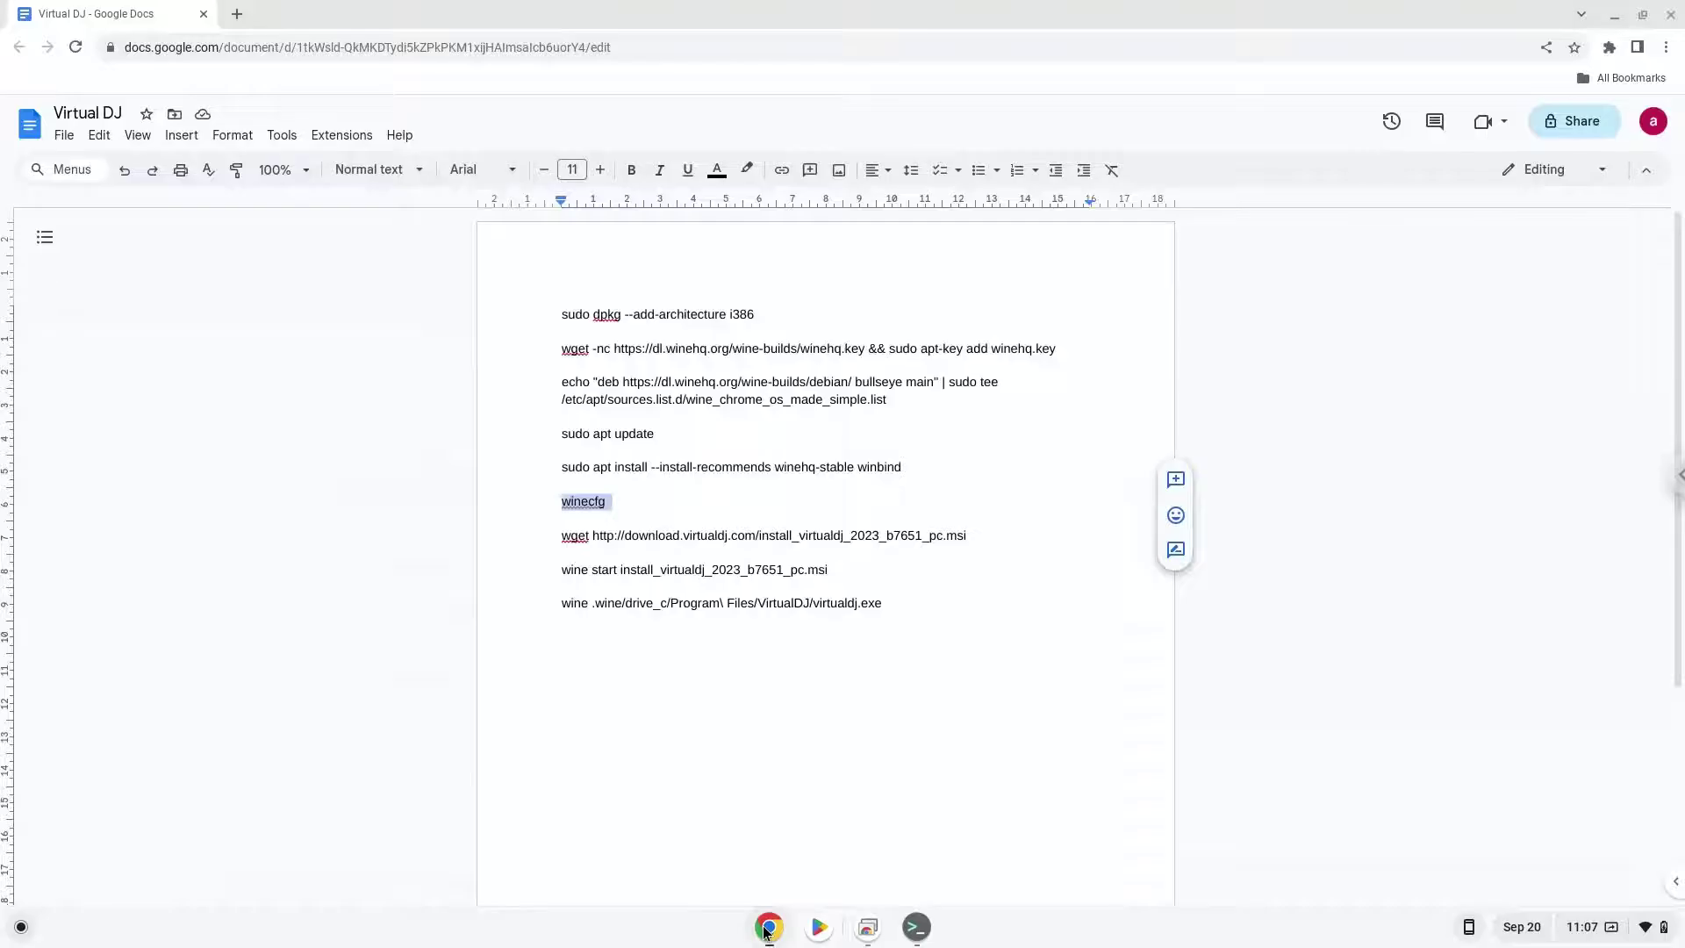
triple_click(798, 534)
right_click(799, 534)
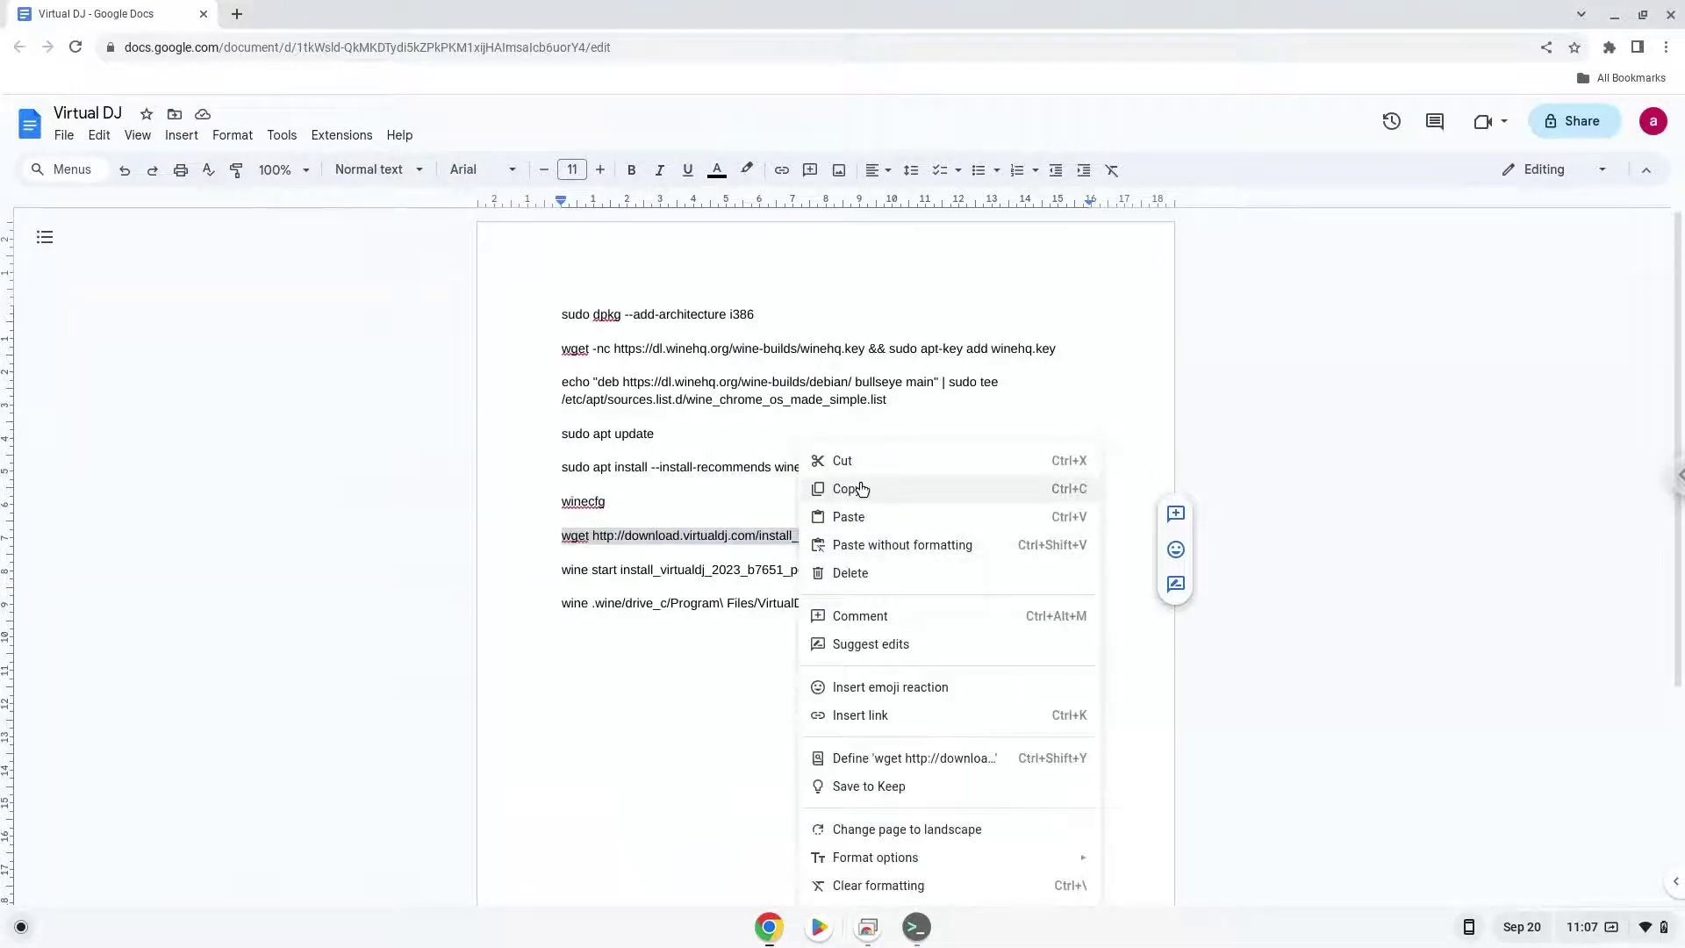
click(852, 491)
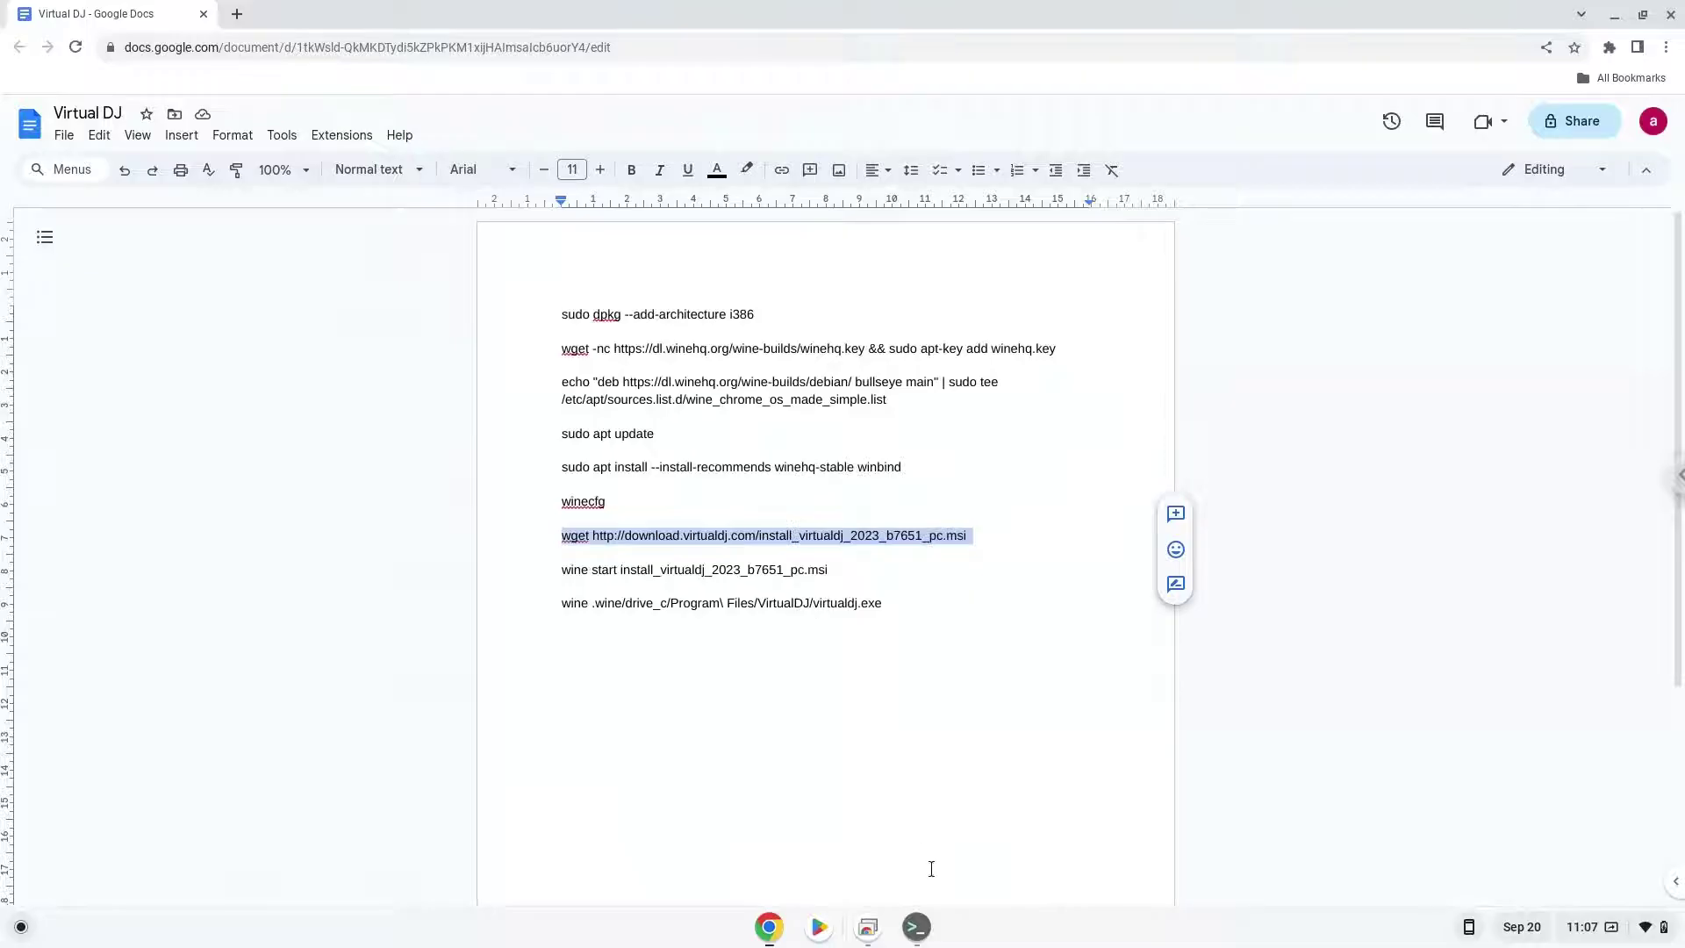
- Run the pasted wget command to download install_virtualdj_2023_b7651_pc.msi in the terminal
click(917, 928)
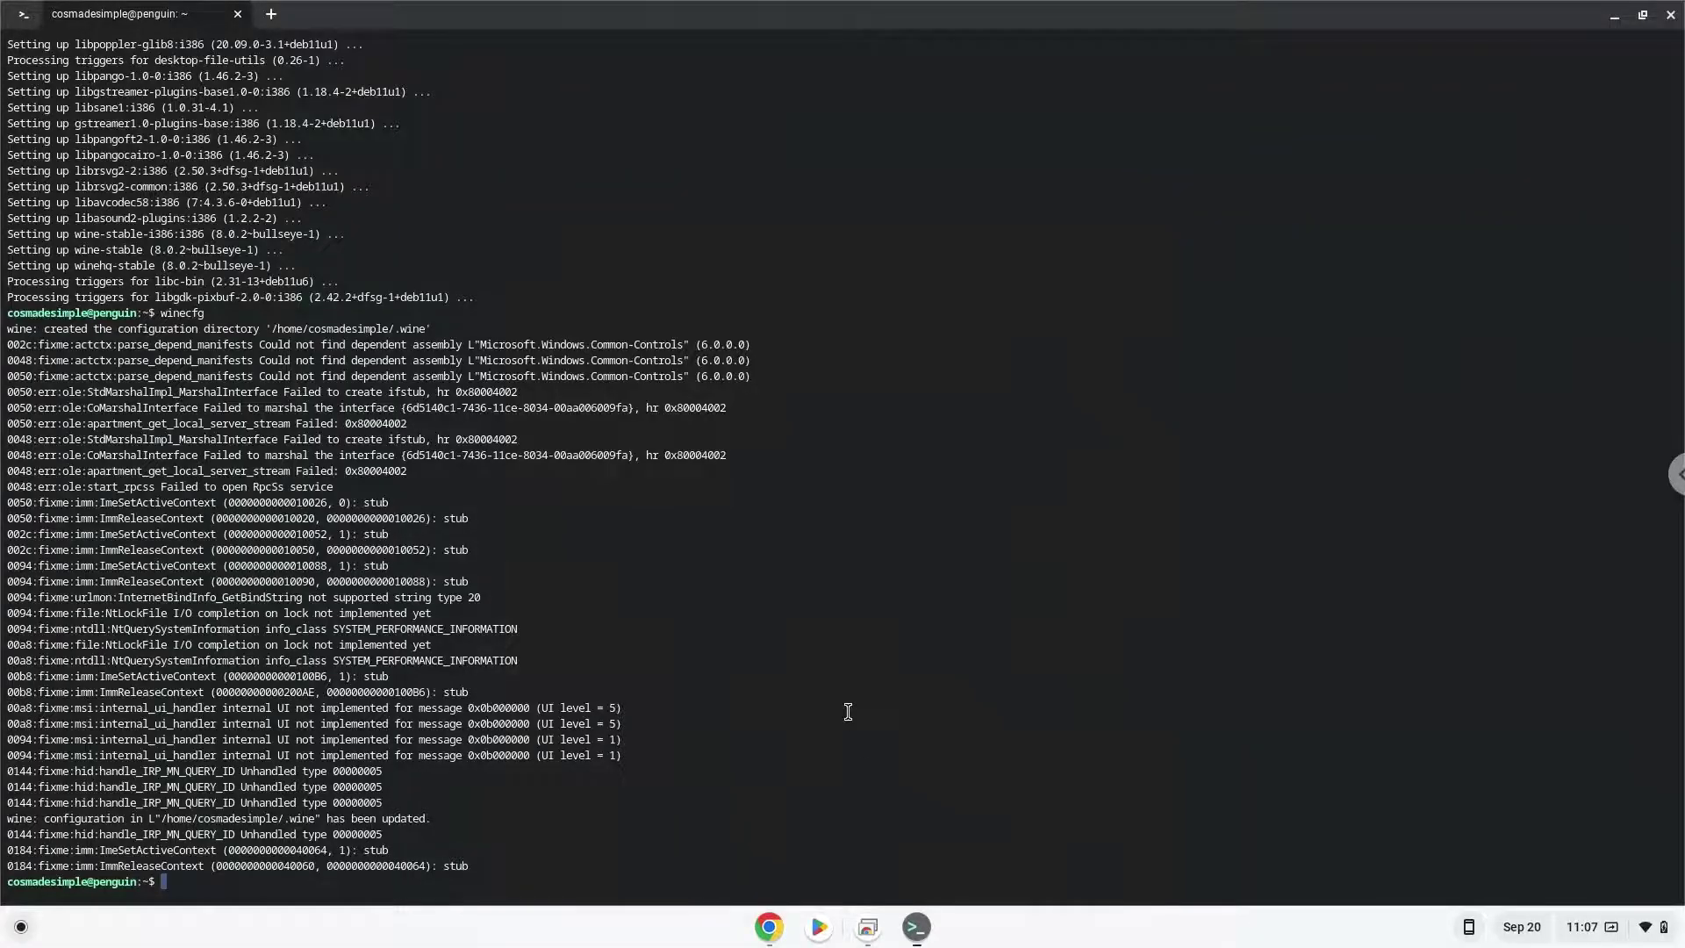
key(ctrl+shift+v)
key(Return)
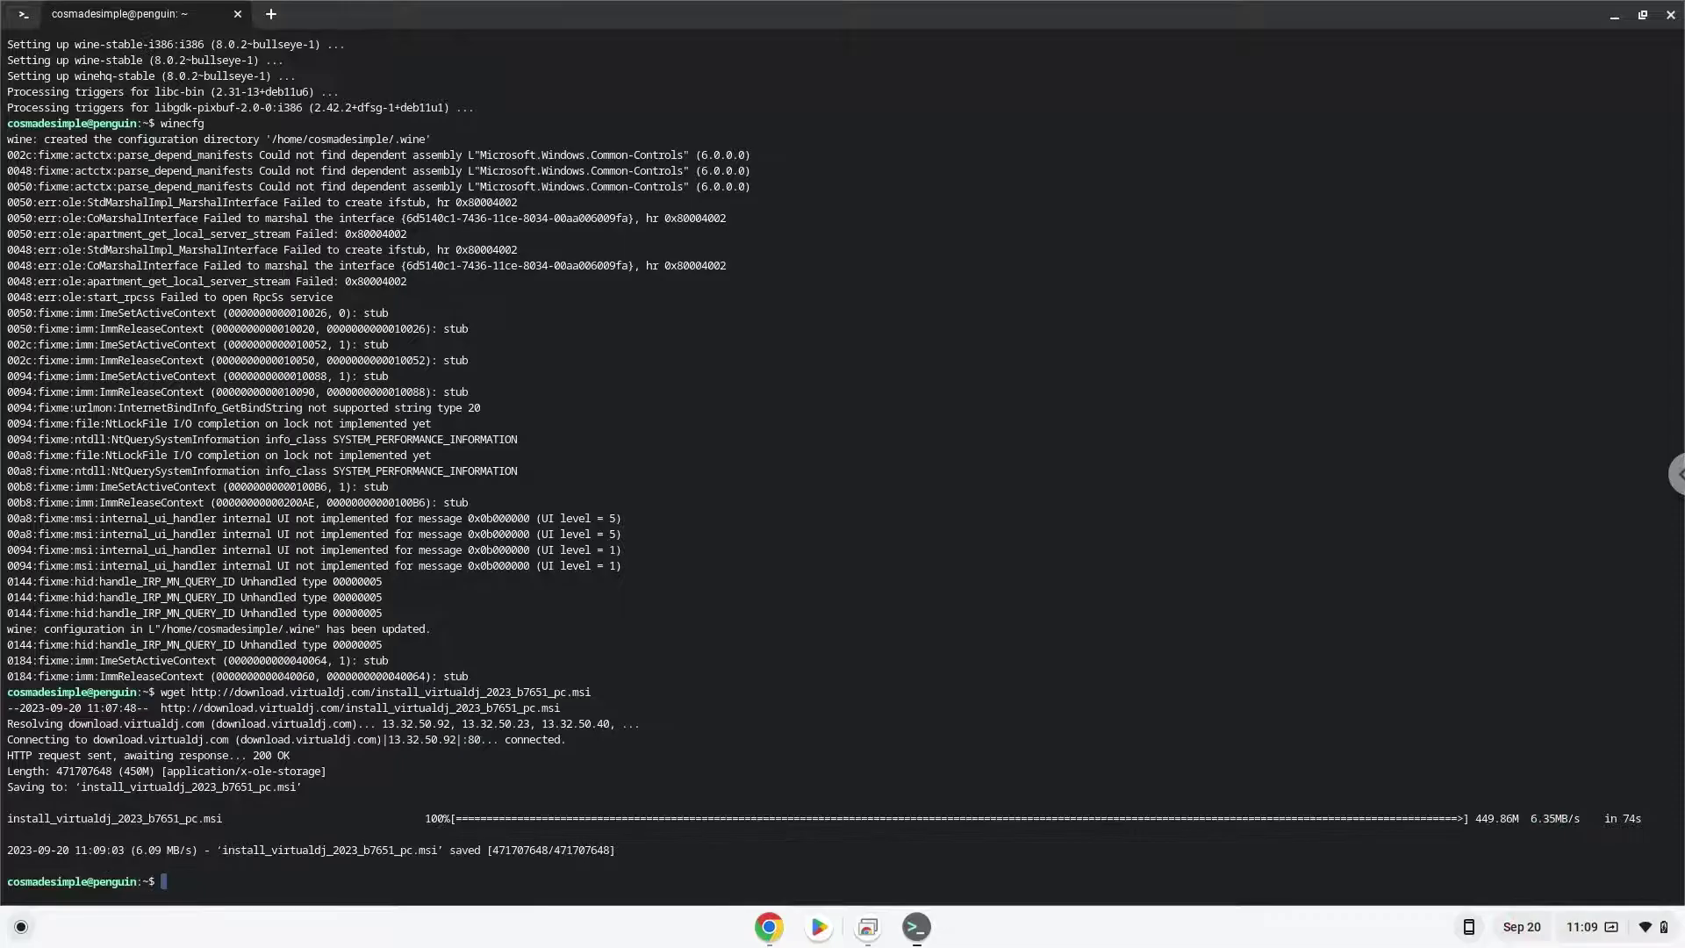
- Copy the 'wine start install_virtualdj_2023_b7651_pc.msi' line from the Virtual DJ doc
click(770, 936)
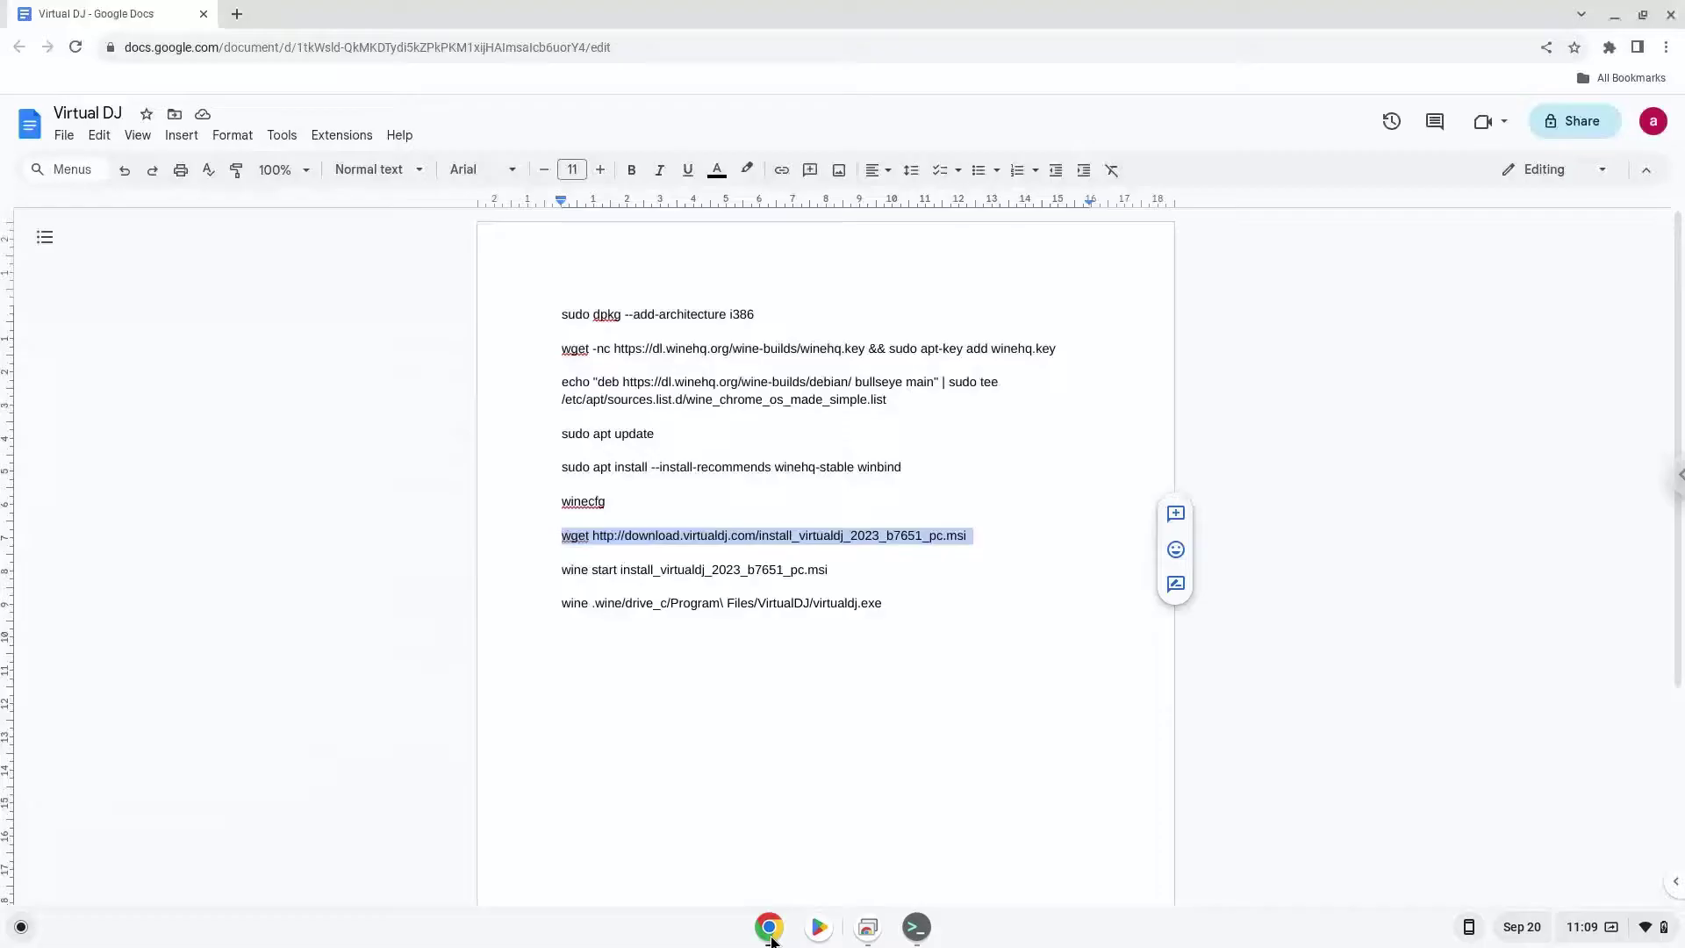
triple_click(713, 568)
right_click(714, 569)
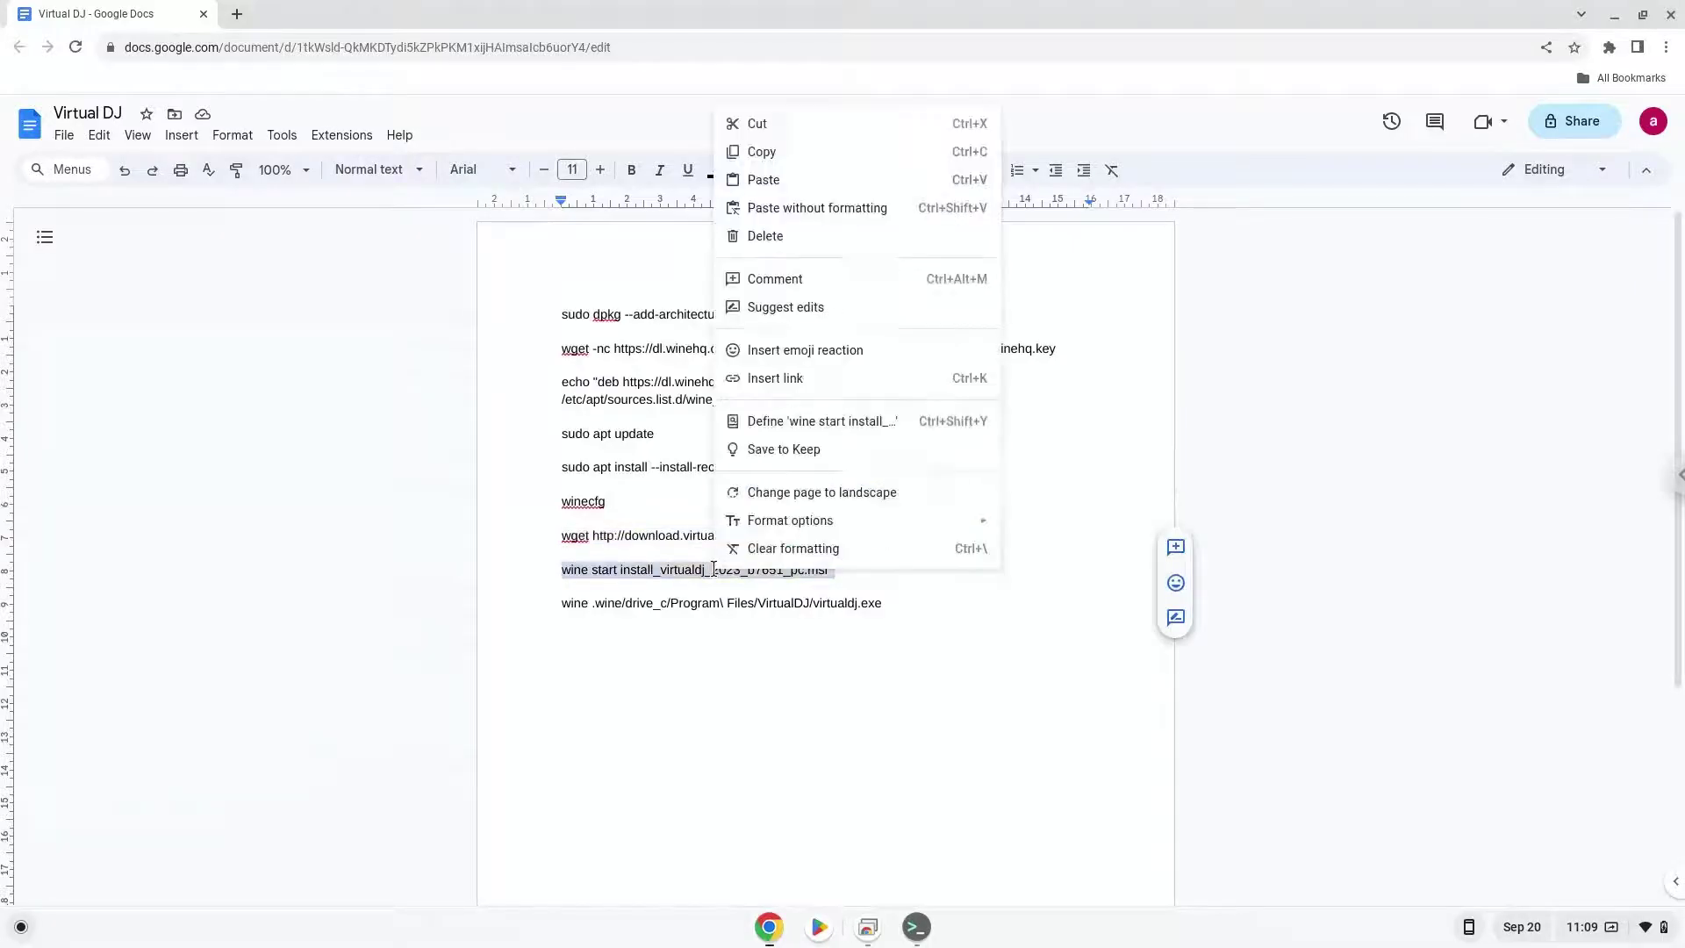
click(816, 153)
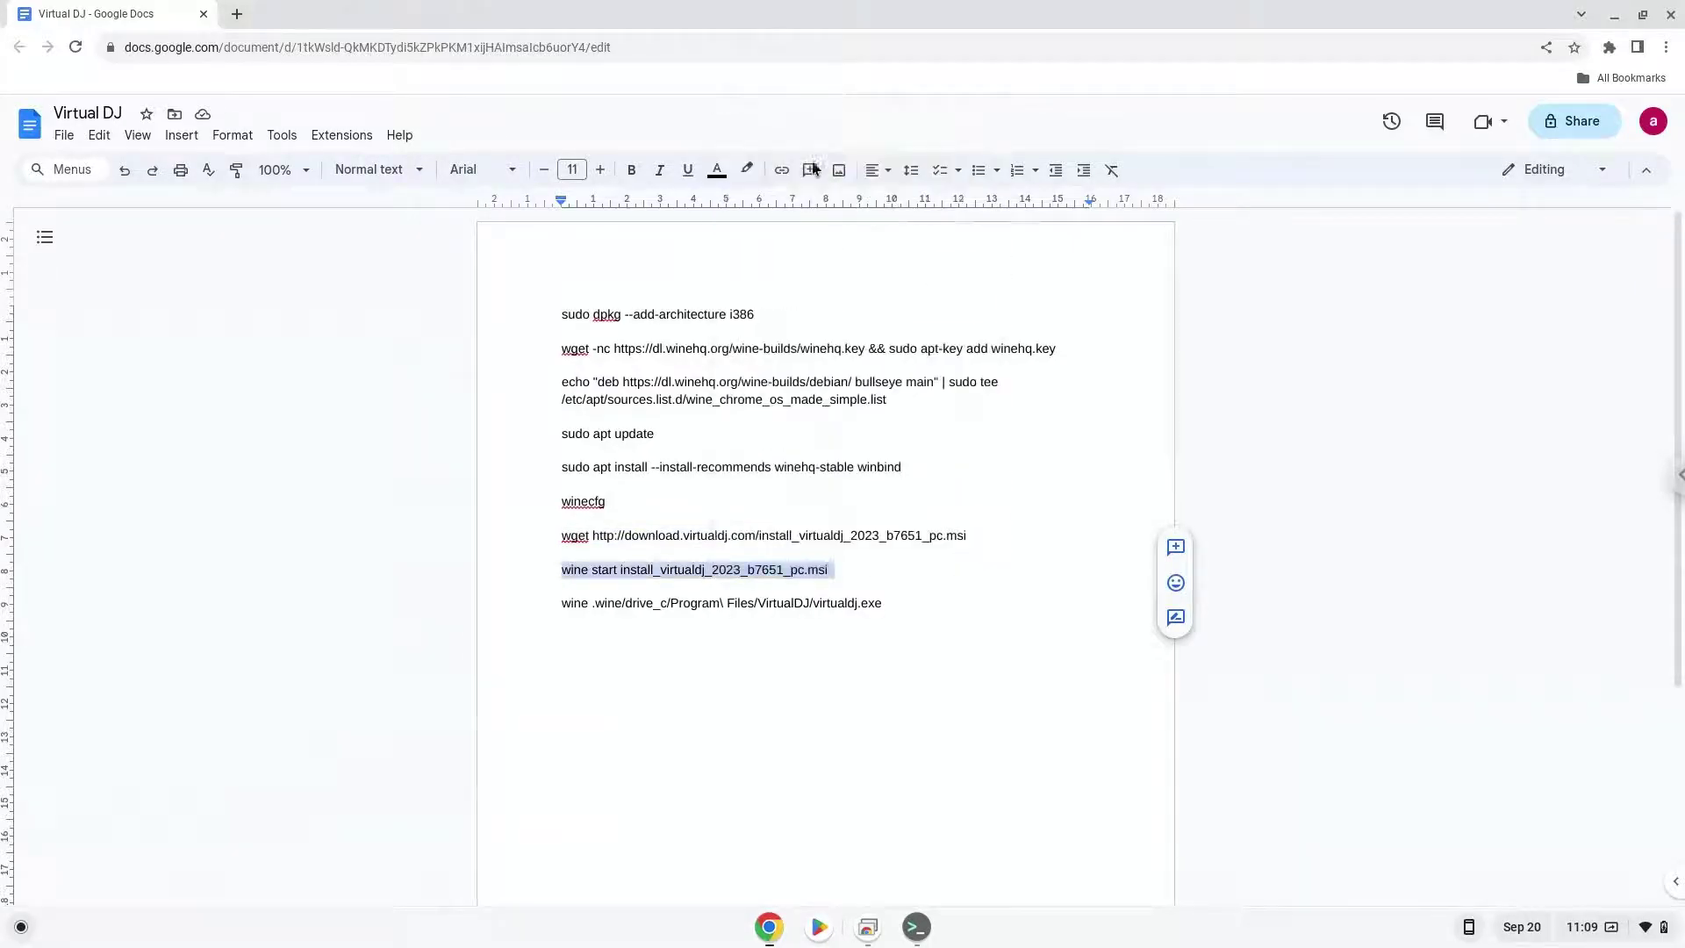
- Run 'wine start install_virtualdj_2023_b7651_pc.msi' in the Terminal to start the VirtualDJ installer
click(918, 929)
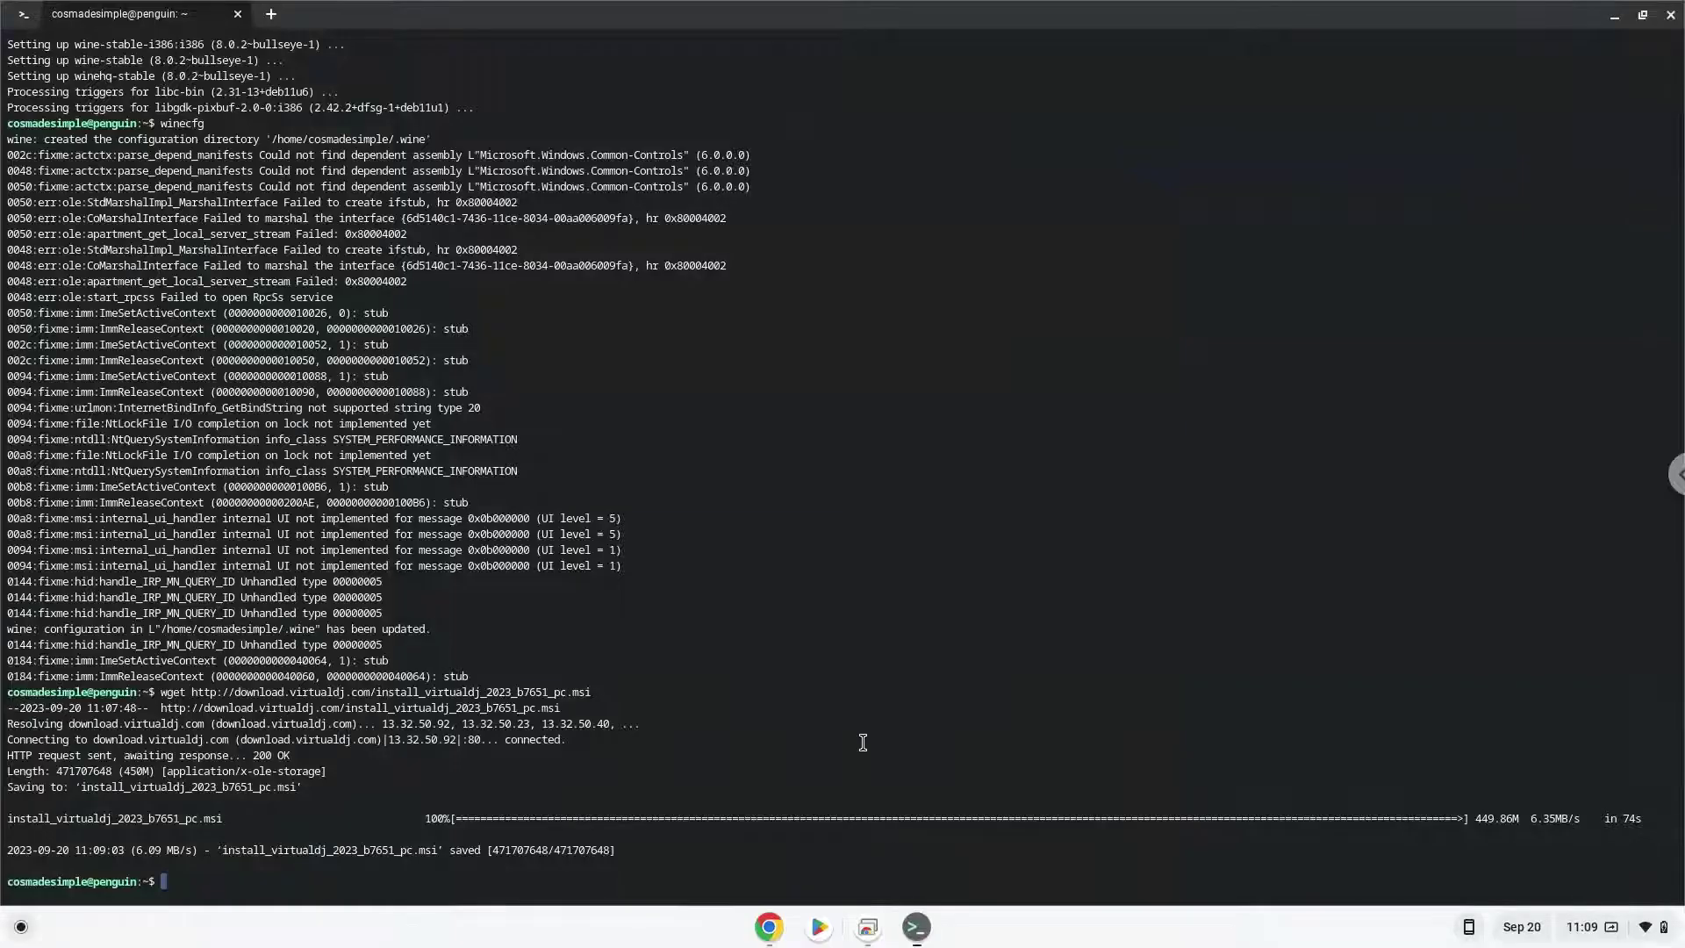
key(ctrl+shift+v)
key(Return)
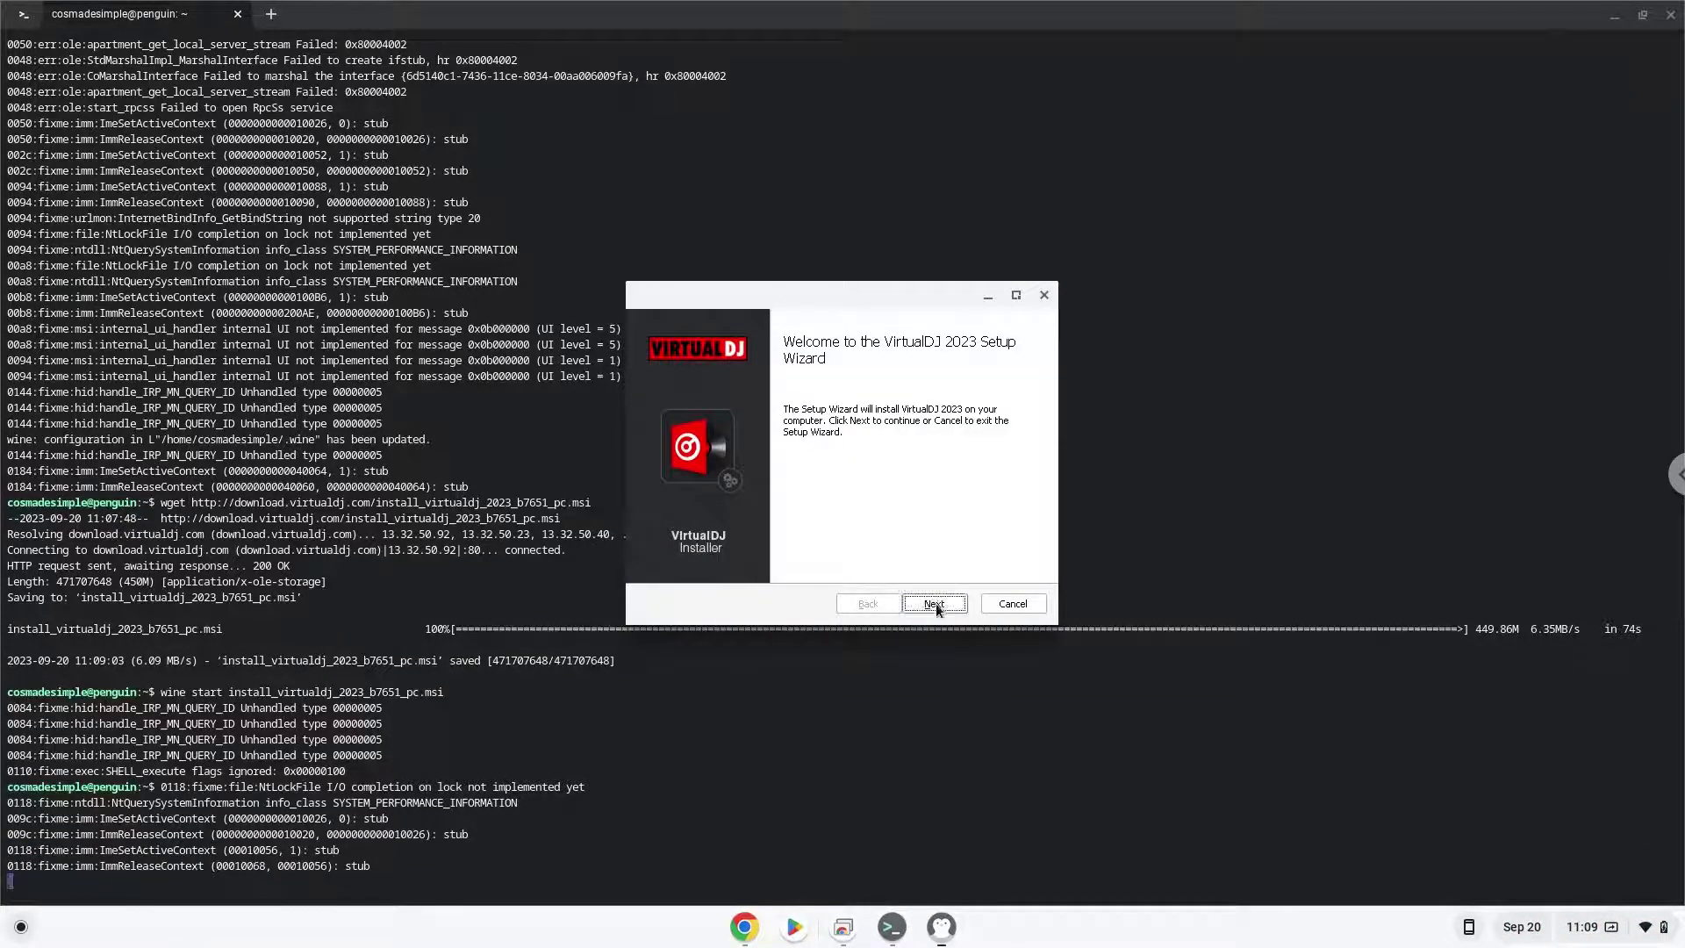
- Accept the License Agreement, install VirtualDJ 2023, and launch it when setup finishes
click(934, 604)
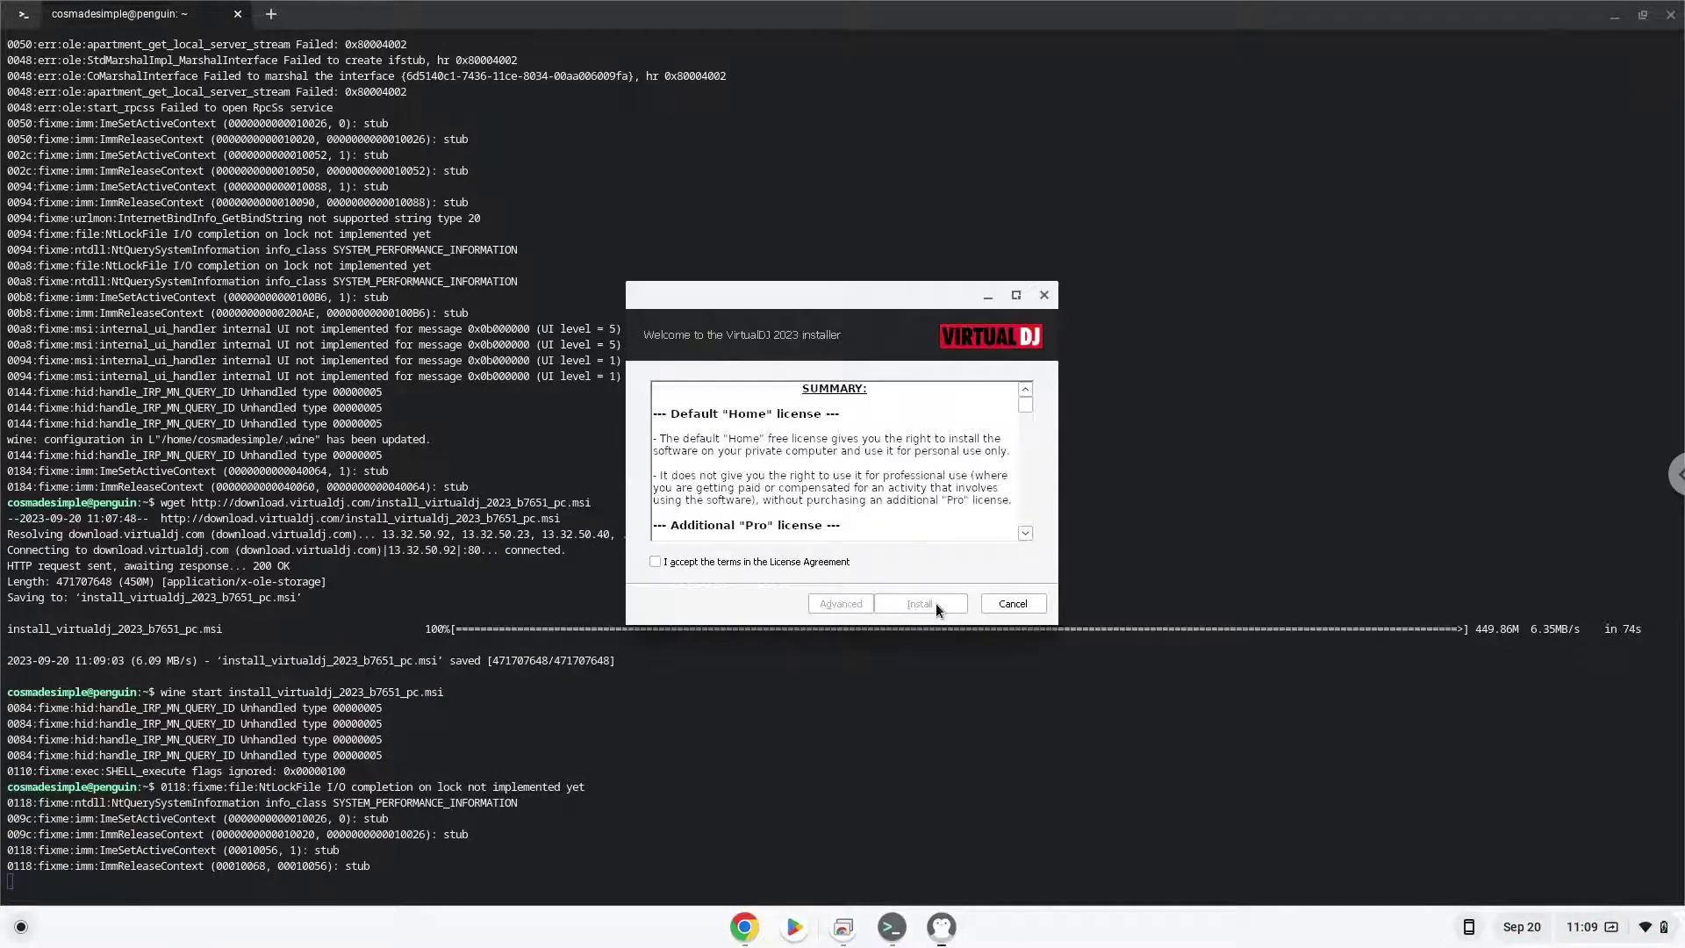
click(816, 564)
click(883, 596)
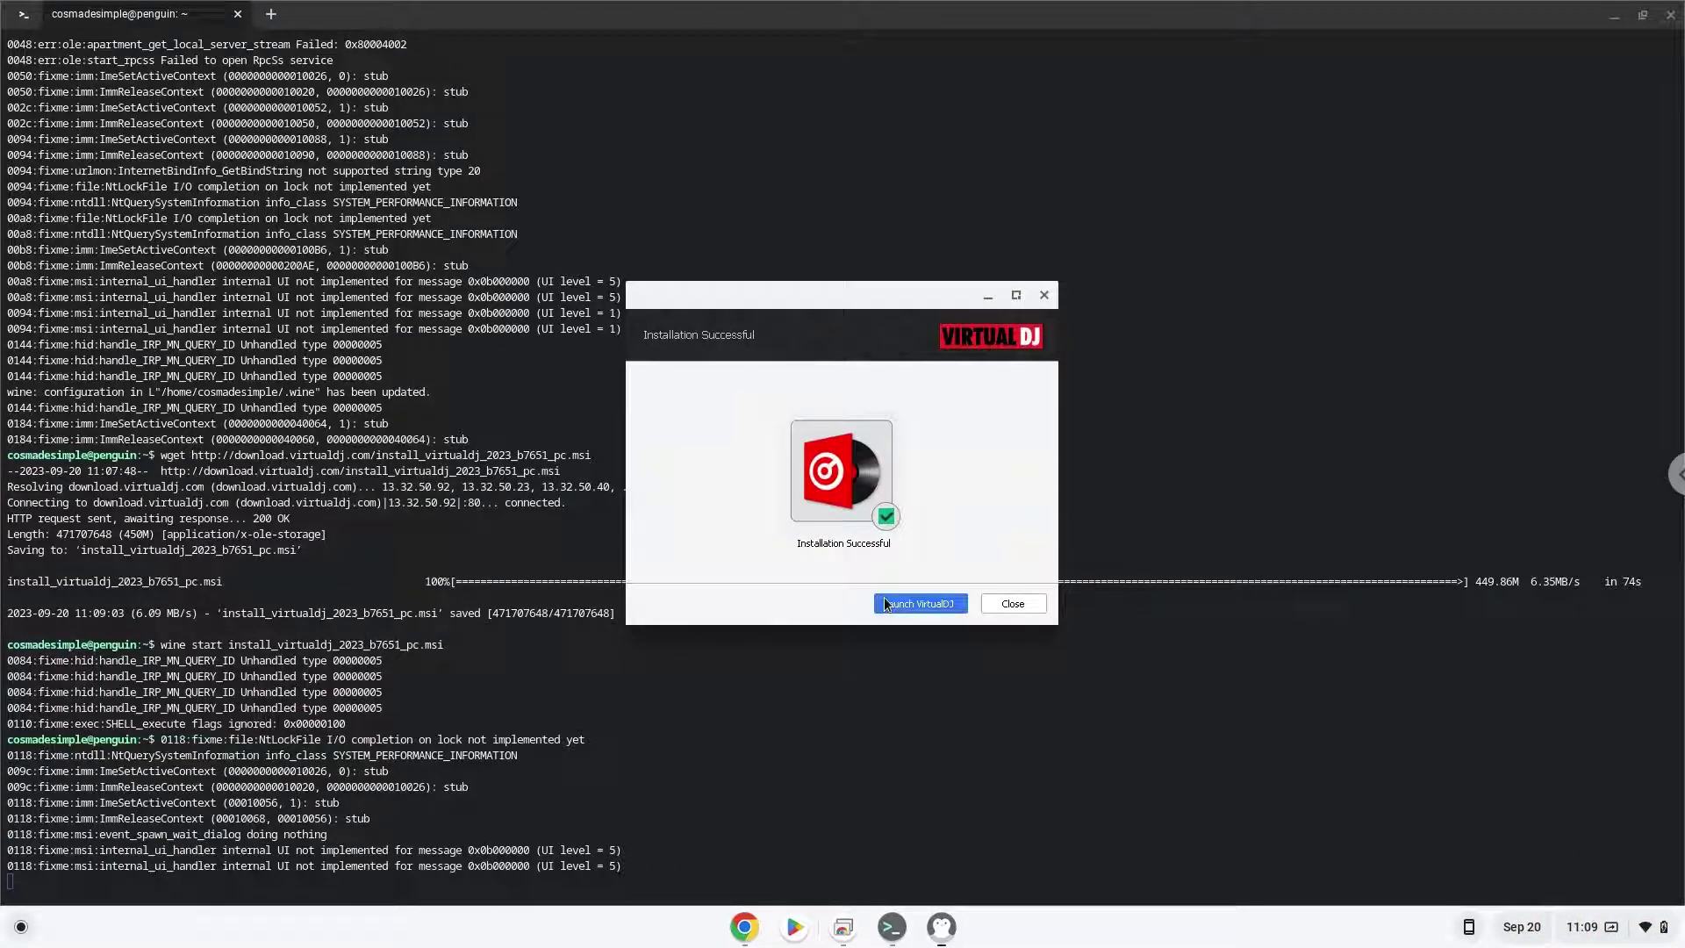
click(885, 602)
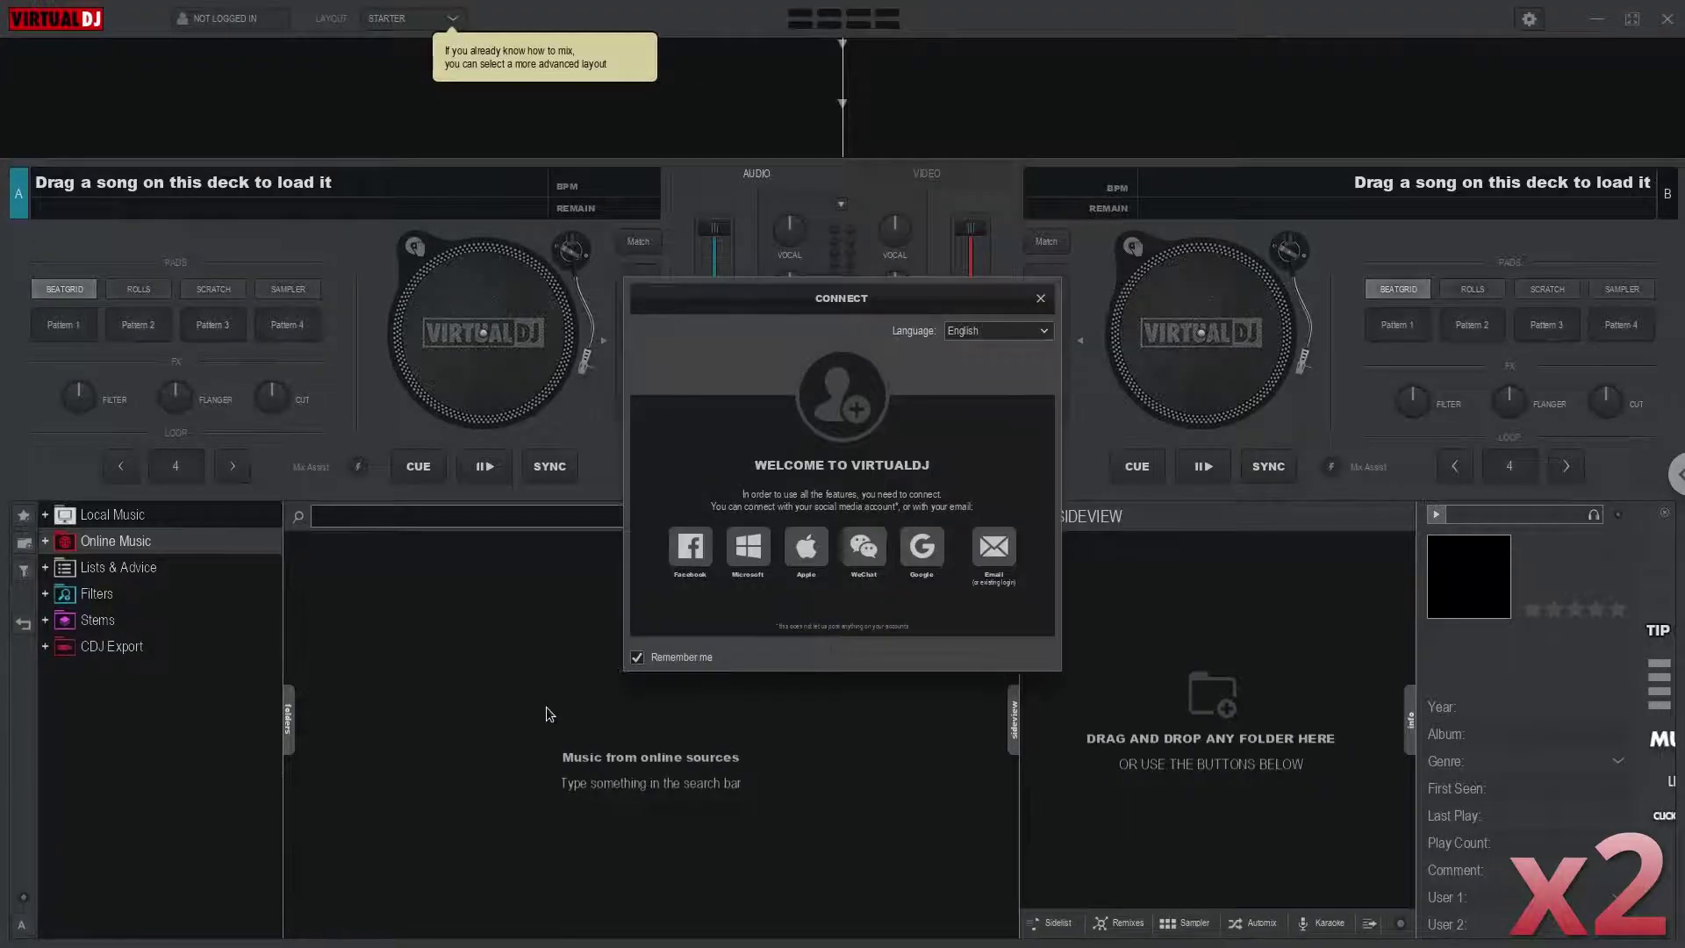
- Close the VirtualDJ Connect sign-in prompt and confirm skipping the account connection
click(1041, 299)
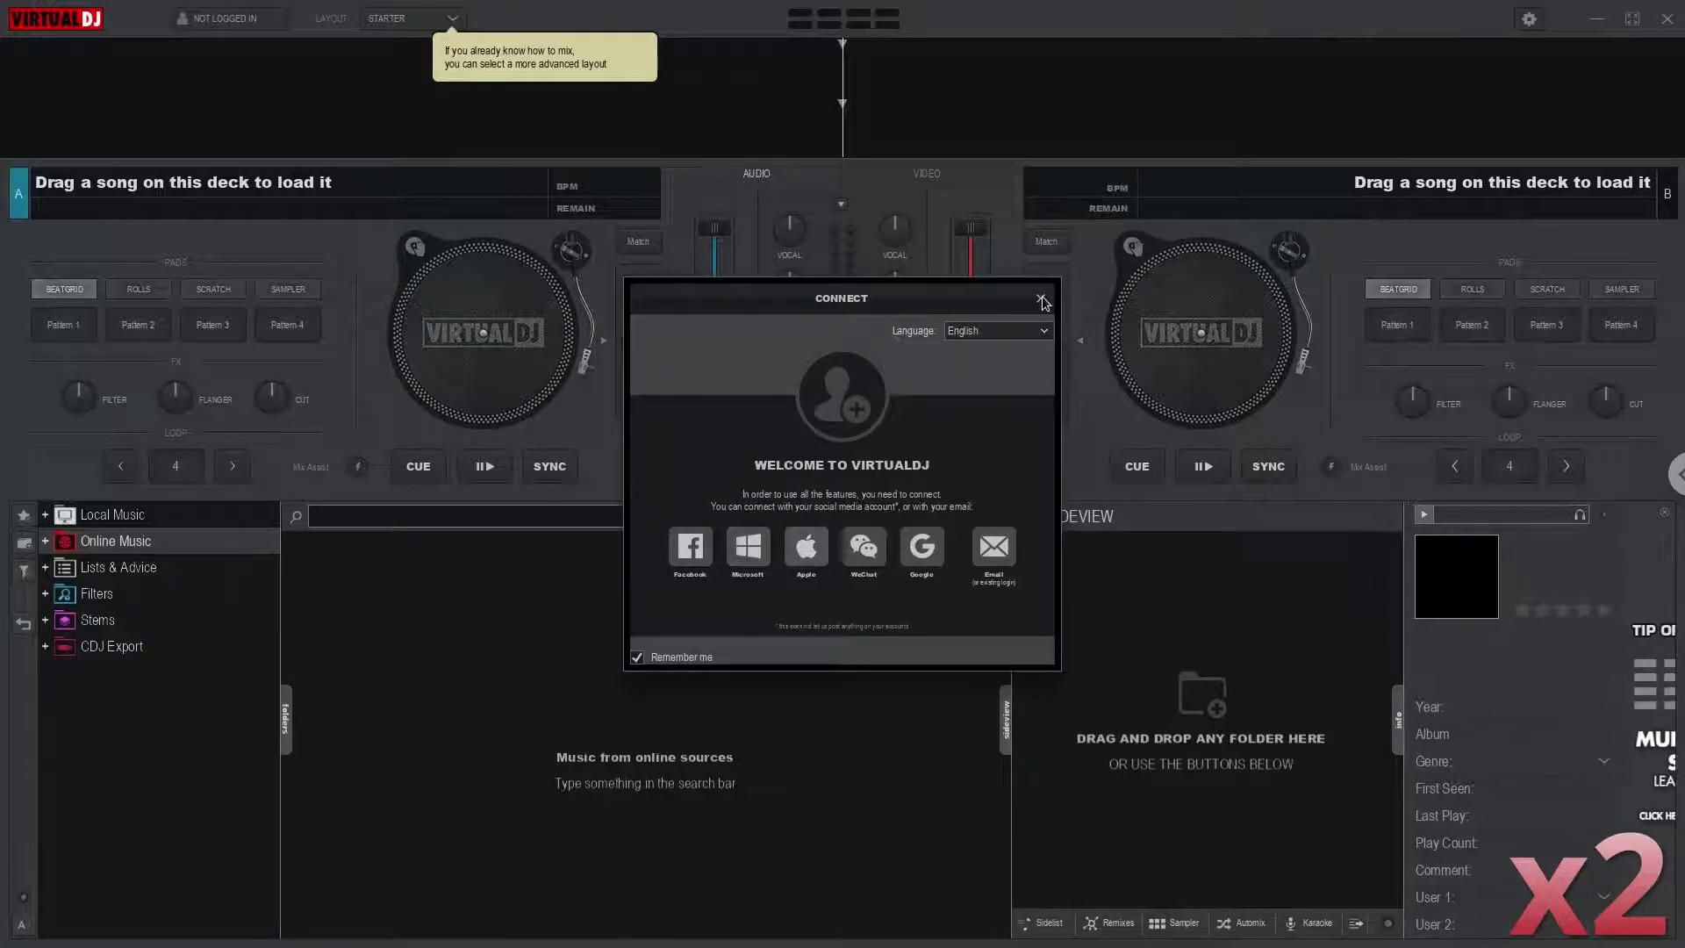
click(880, 522)
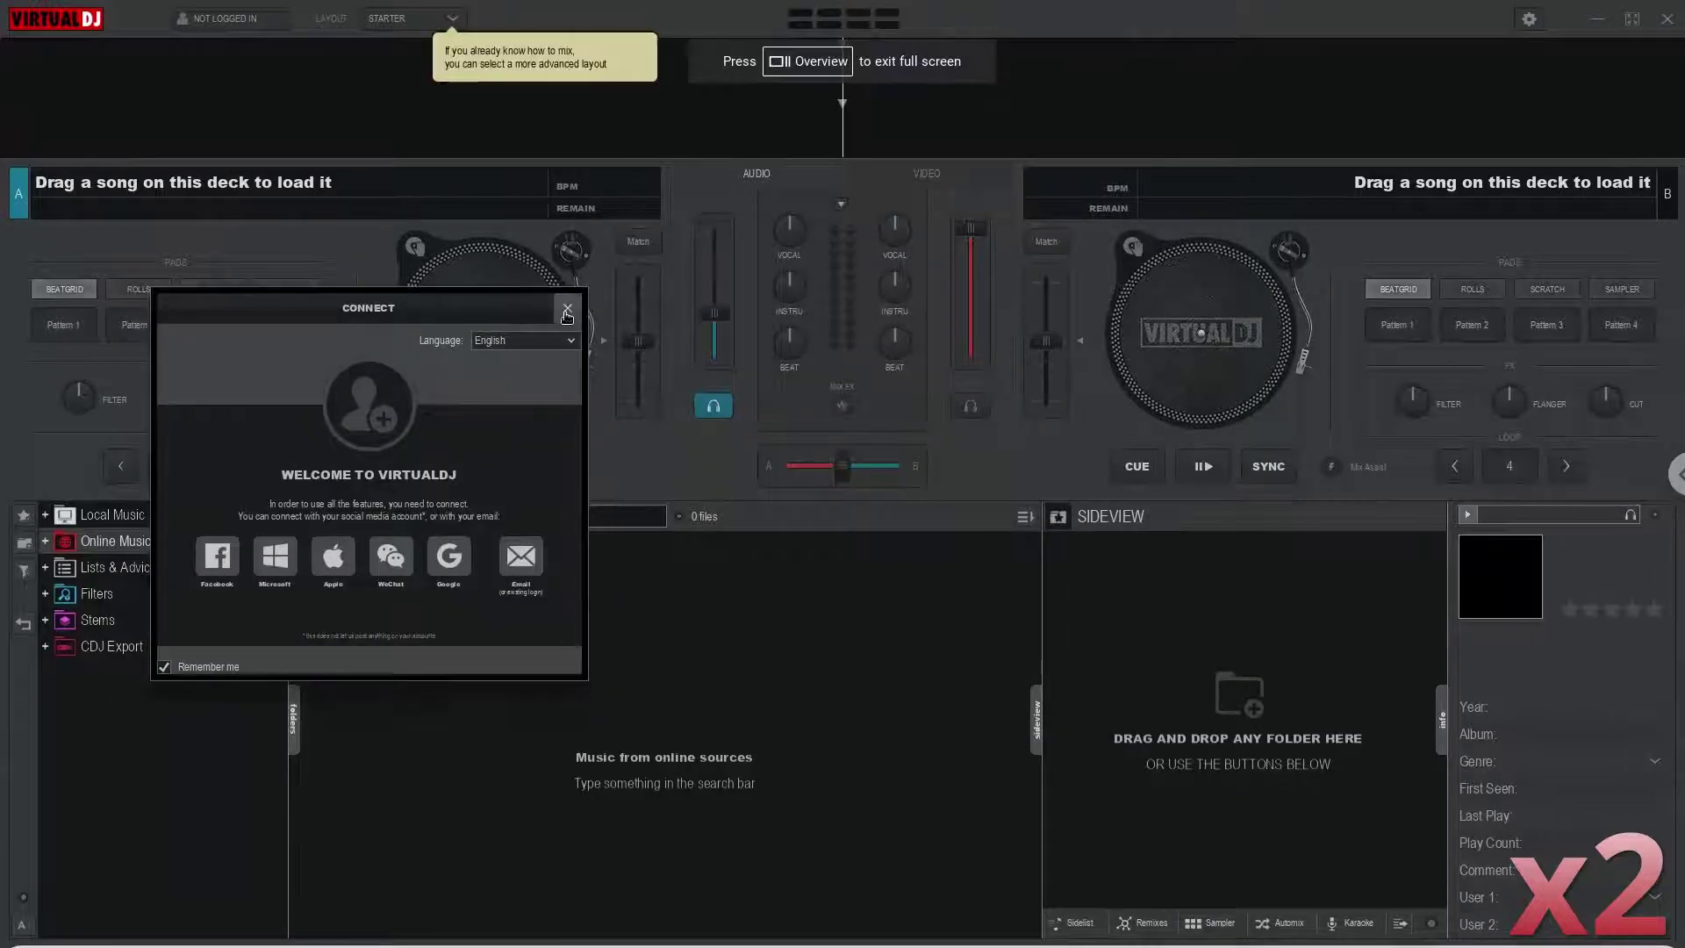
click(567, 310)
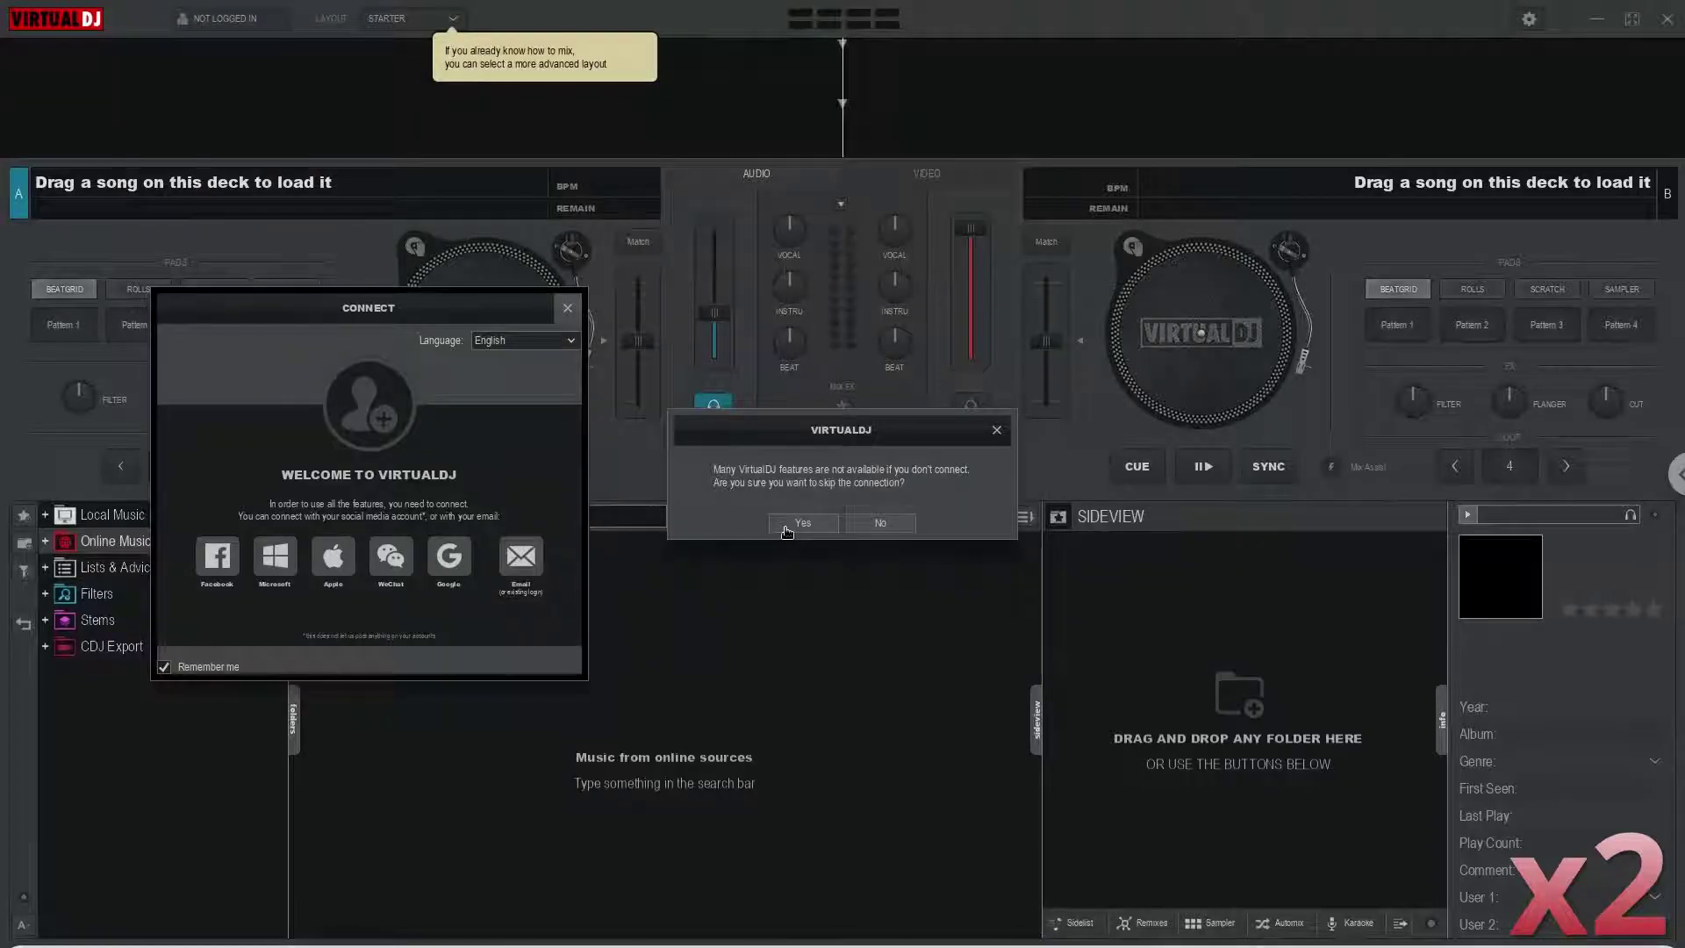
click(786, 525)
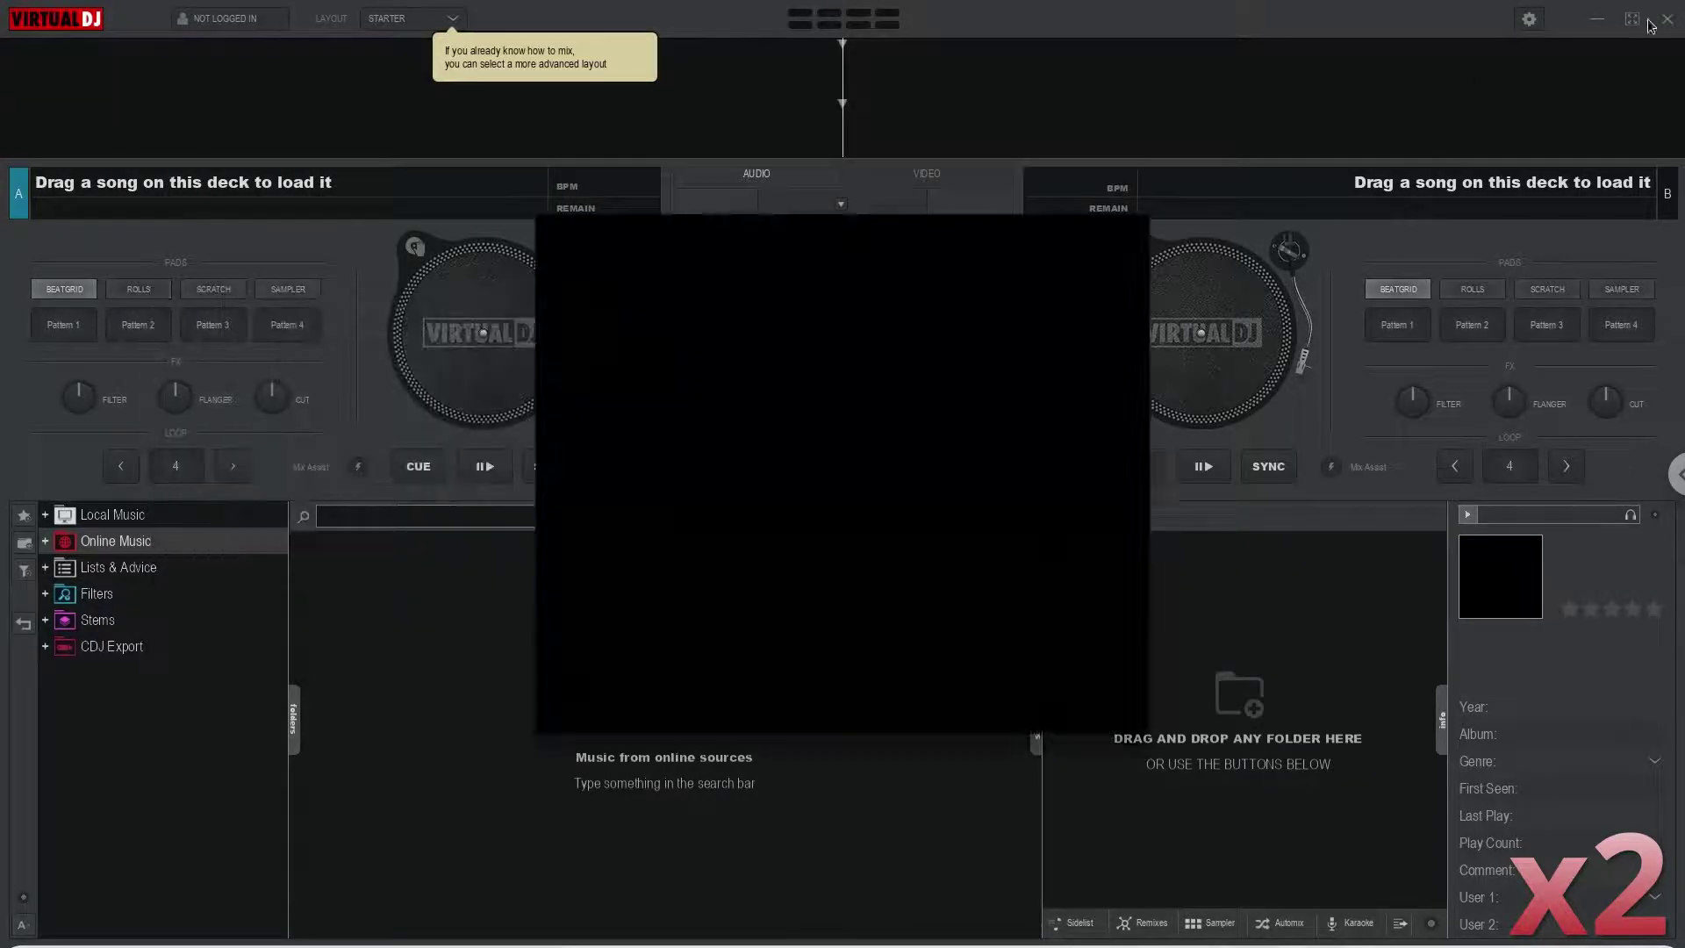
- Quit VirtualDJ and close the Terminal window
click(1666, 18)
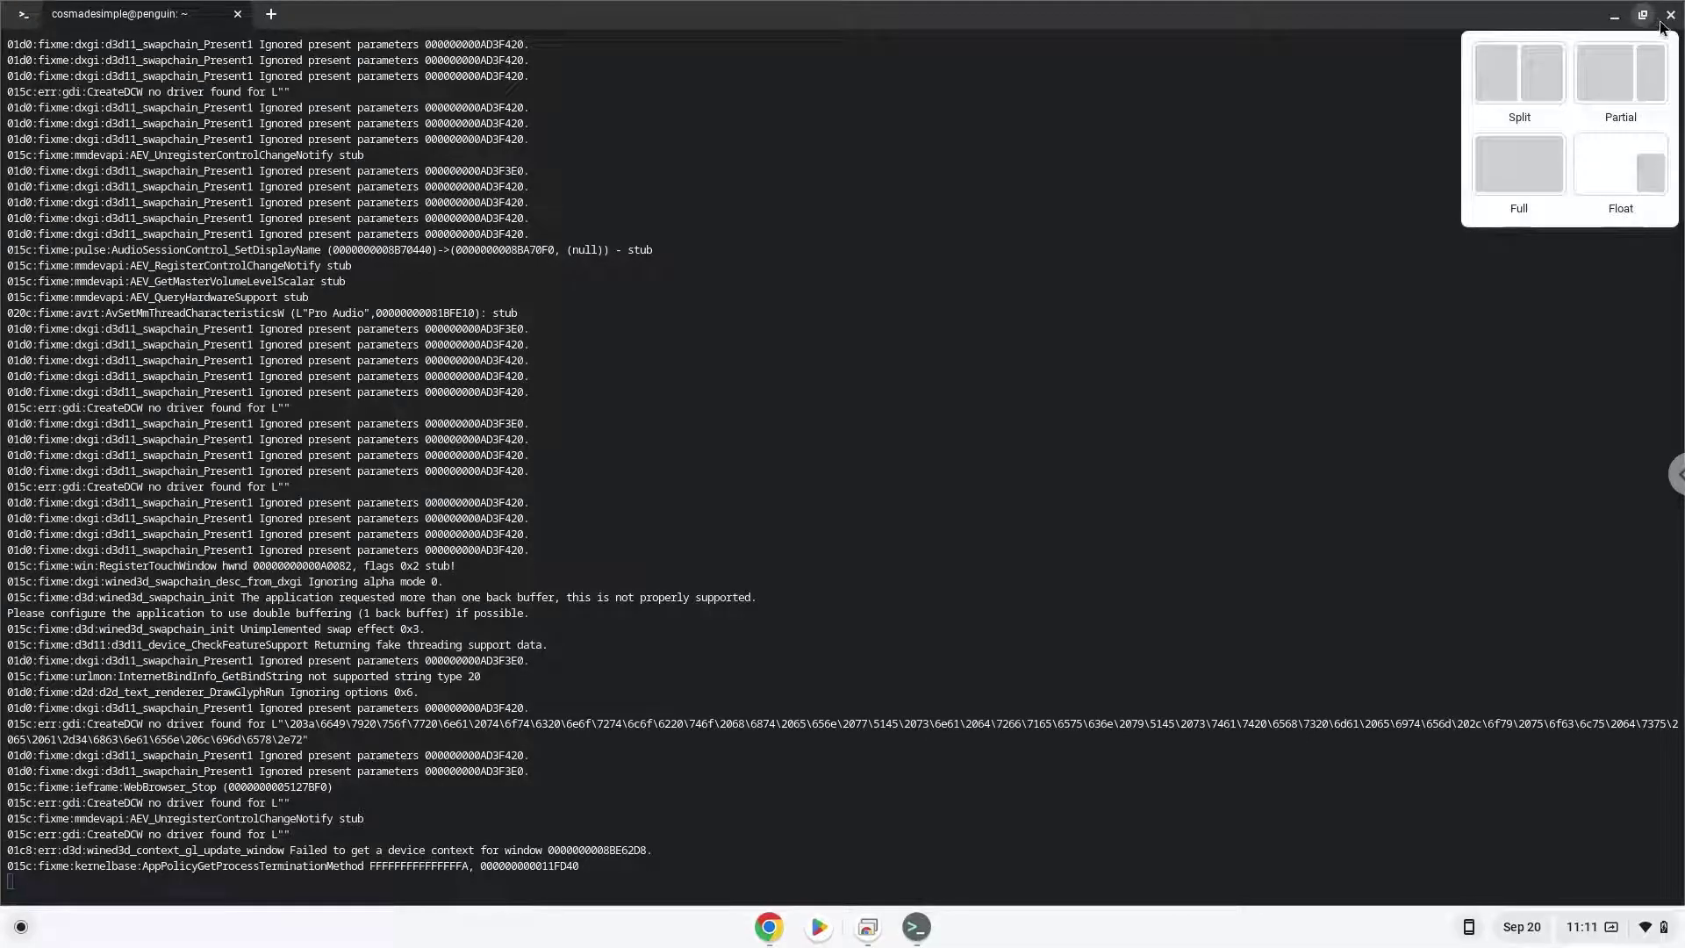
click(1672, 16)
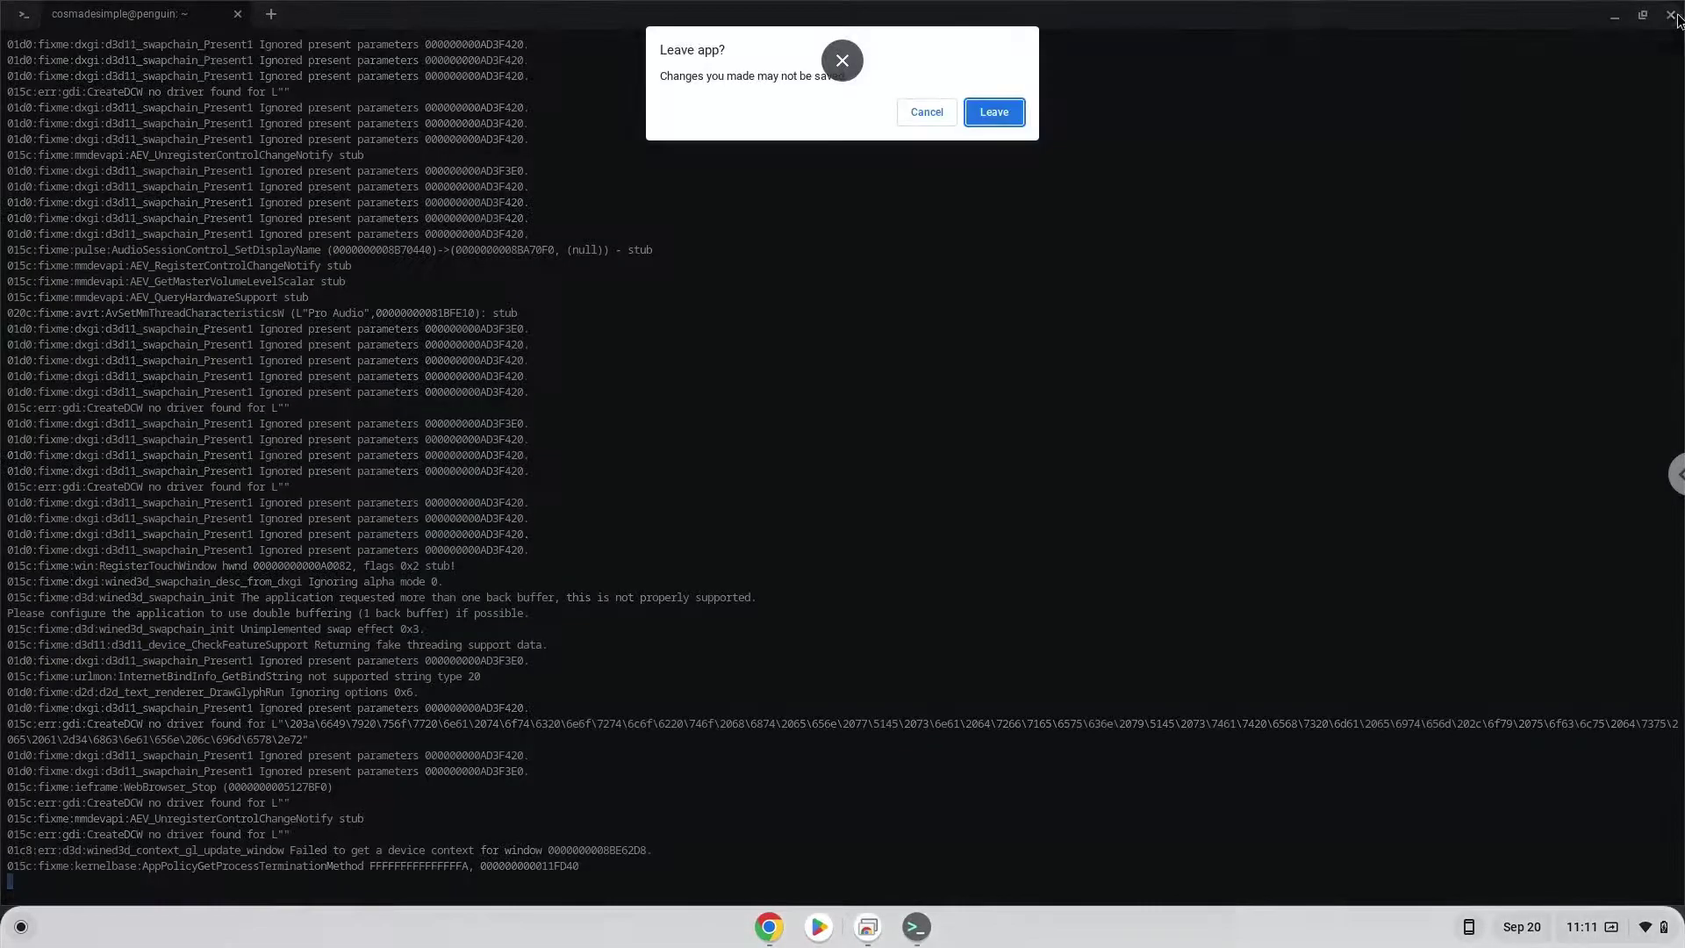
- Leave the Terminal app and go to Settings > Advanced > Developers
click(992, 114)
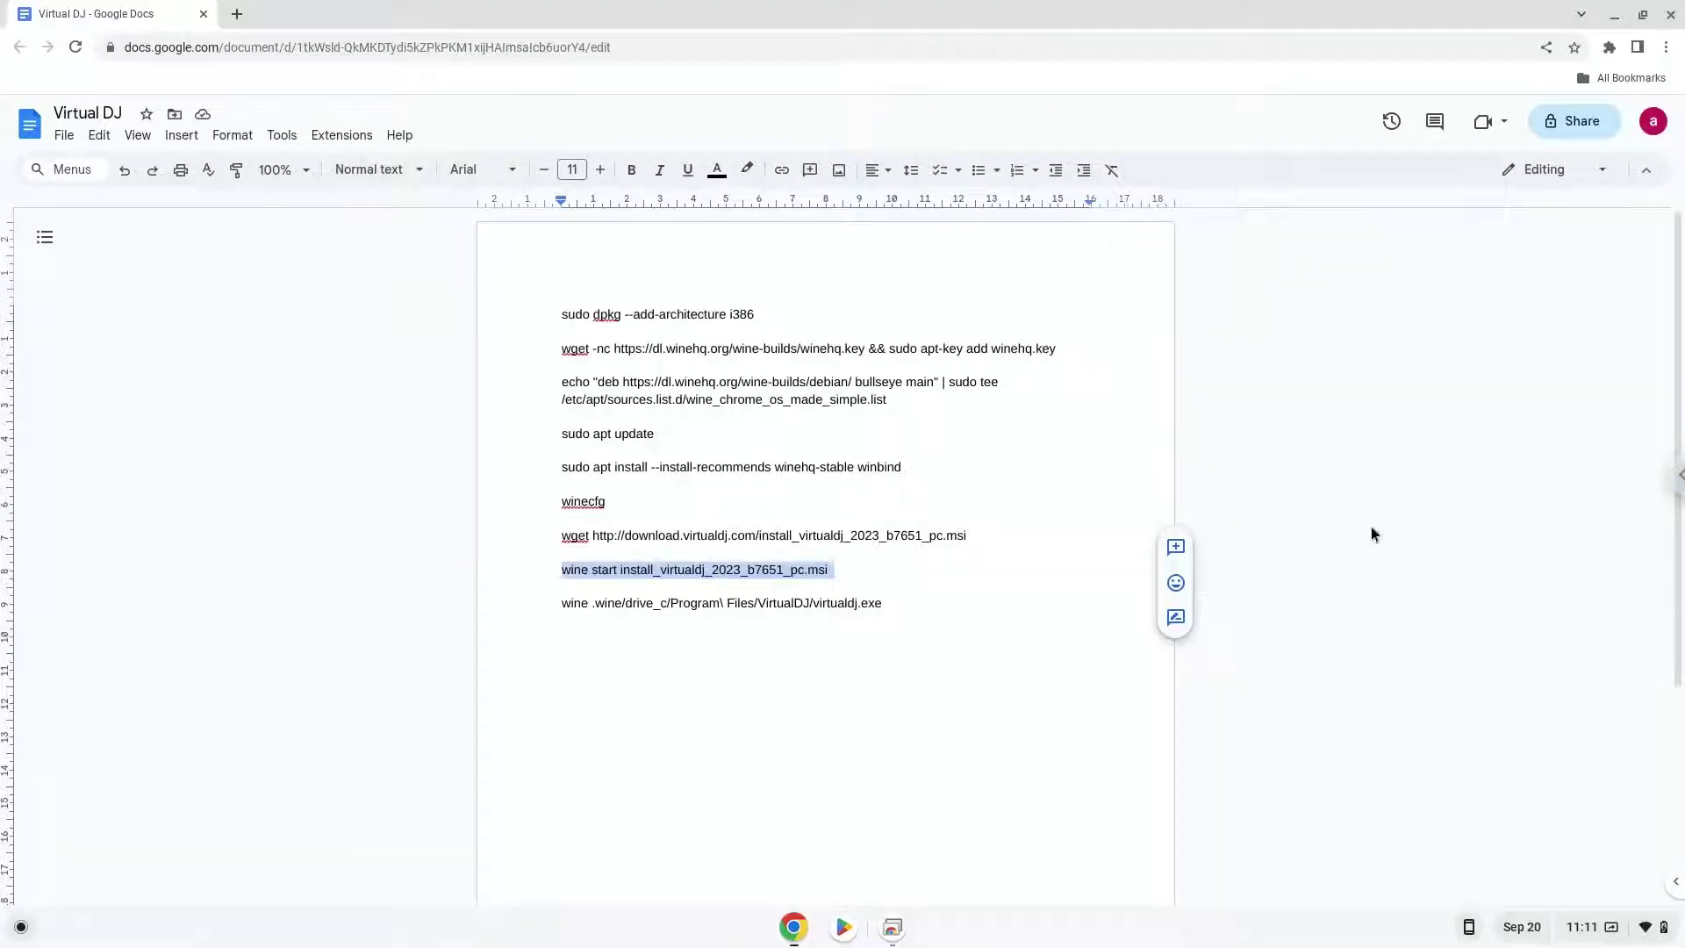
click(1628, 930)
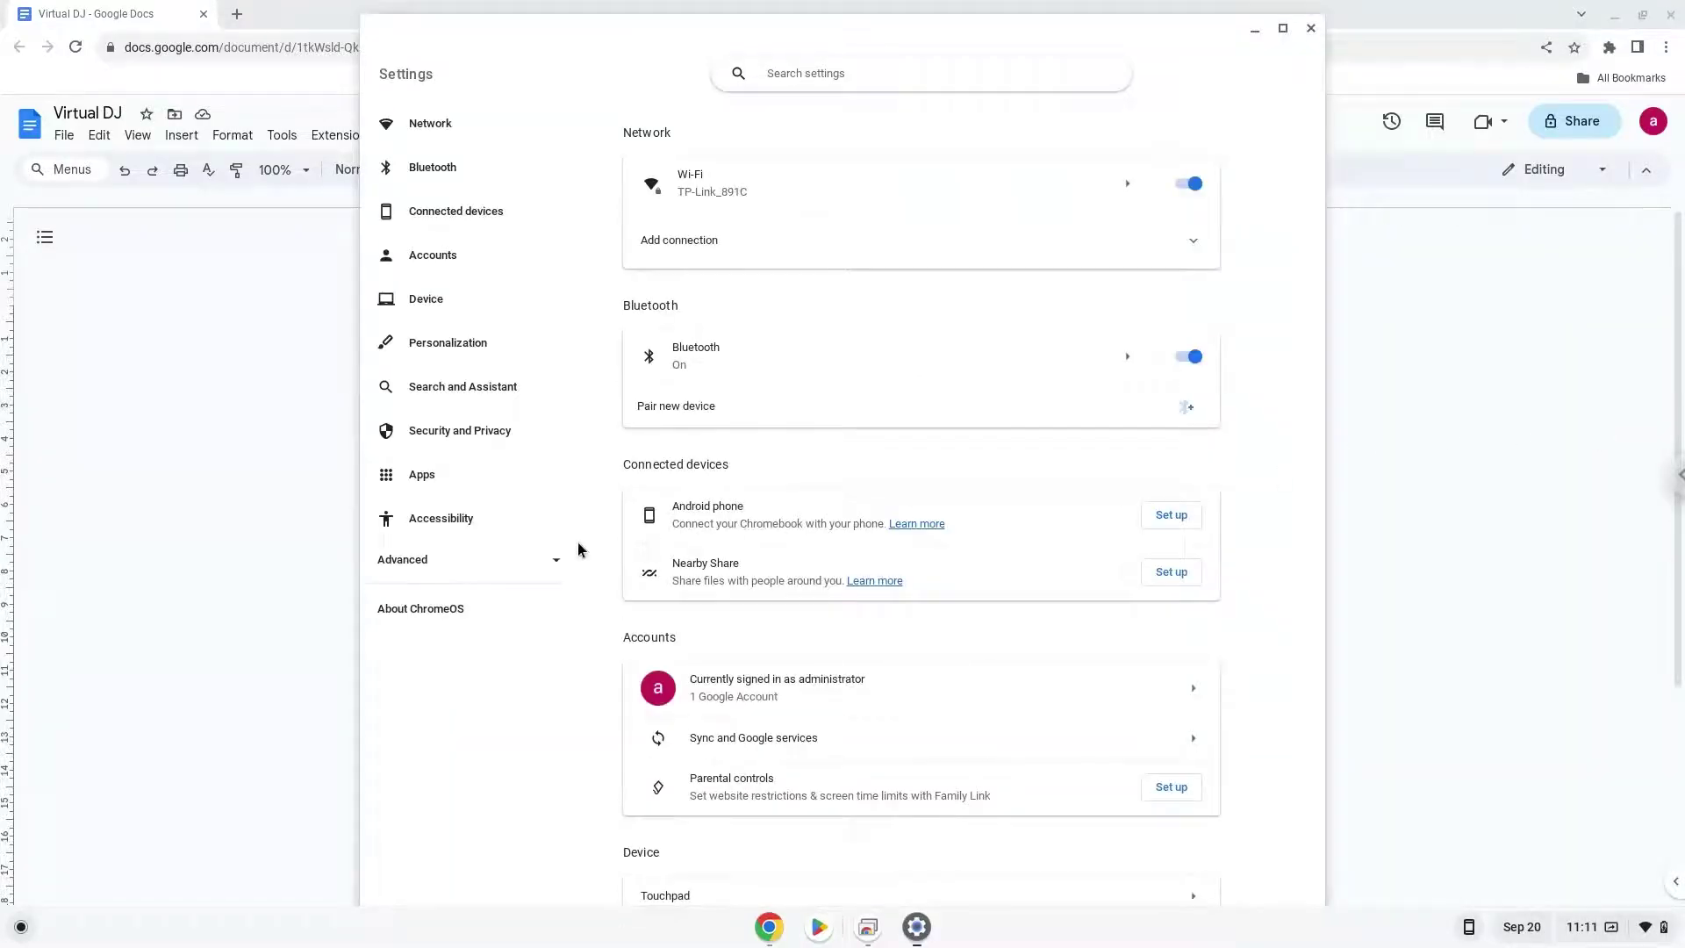
click(516, 568)
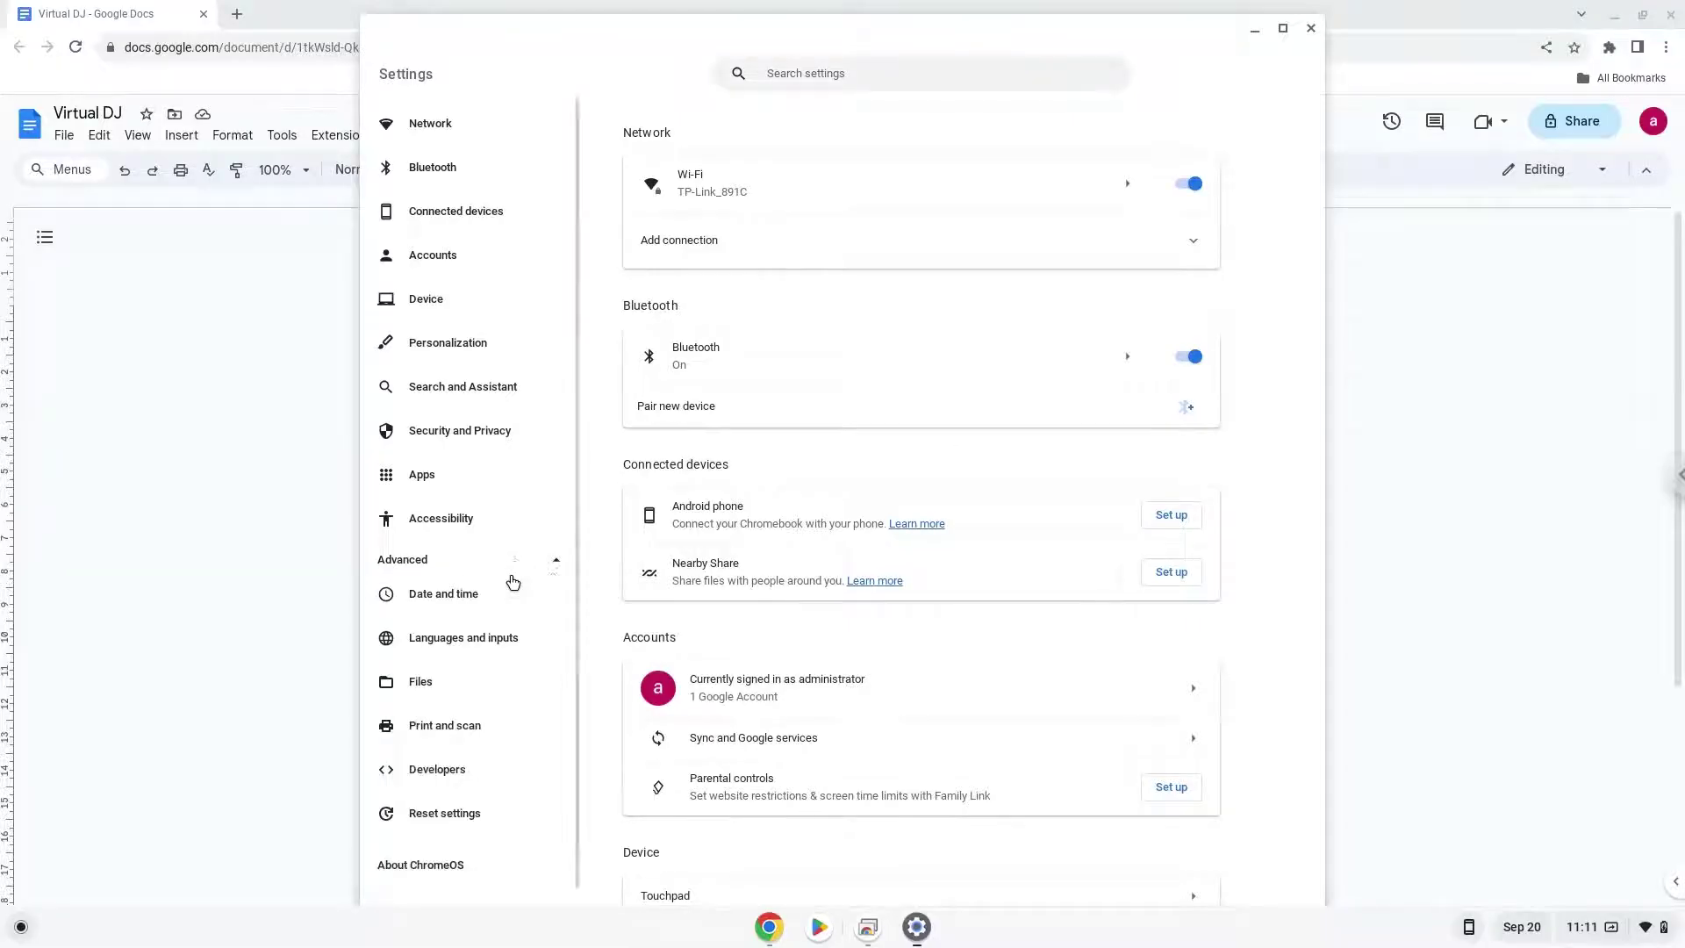
click(479, 773)
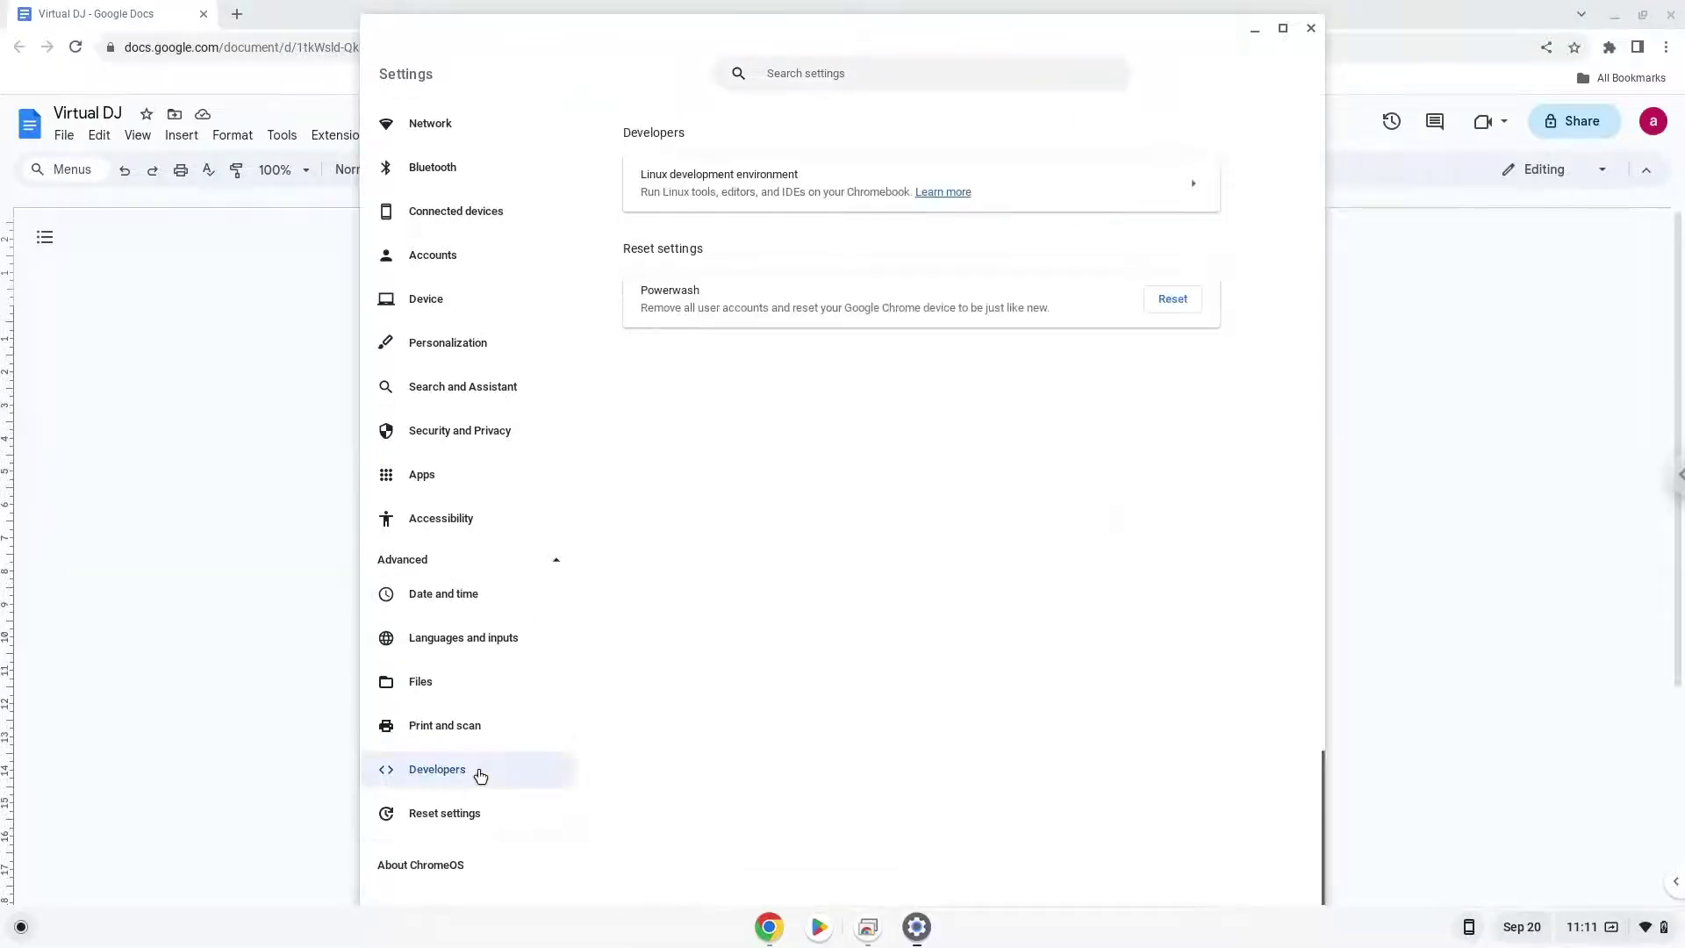
- Allow Linux to access the microphone, agreeing to shut down Linux
click(1107, 180)
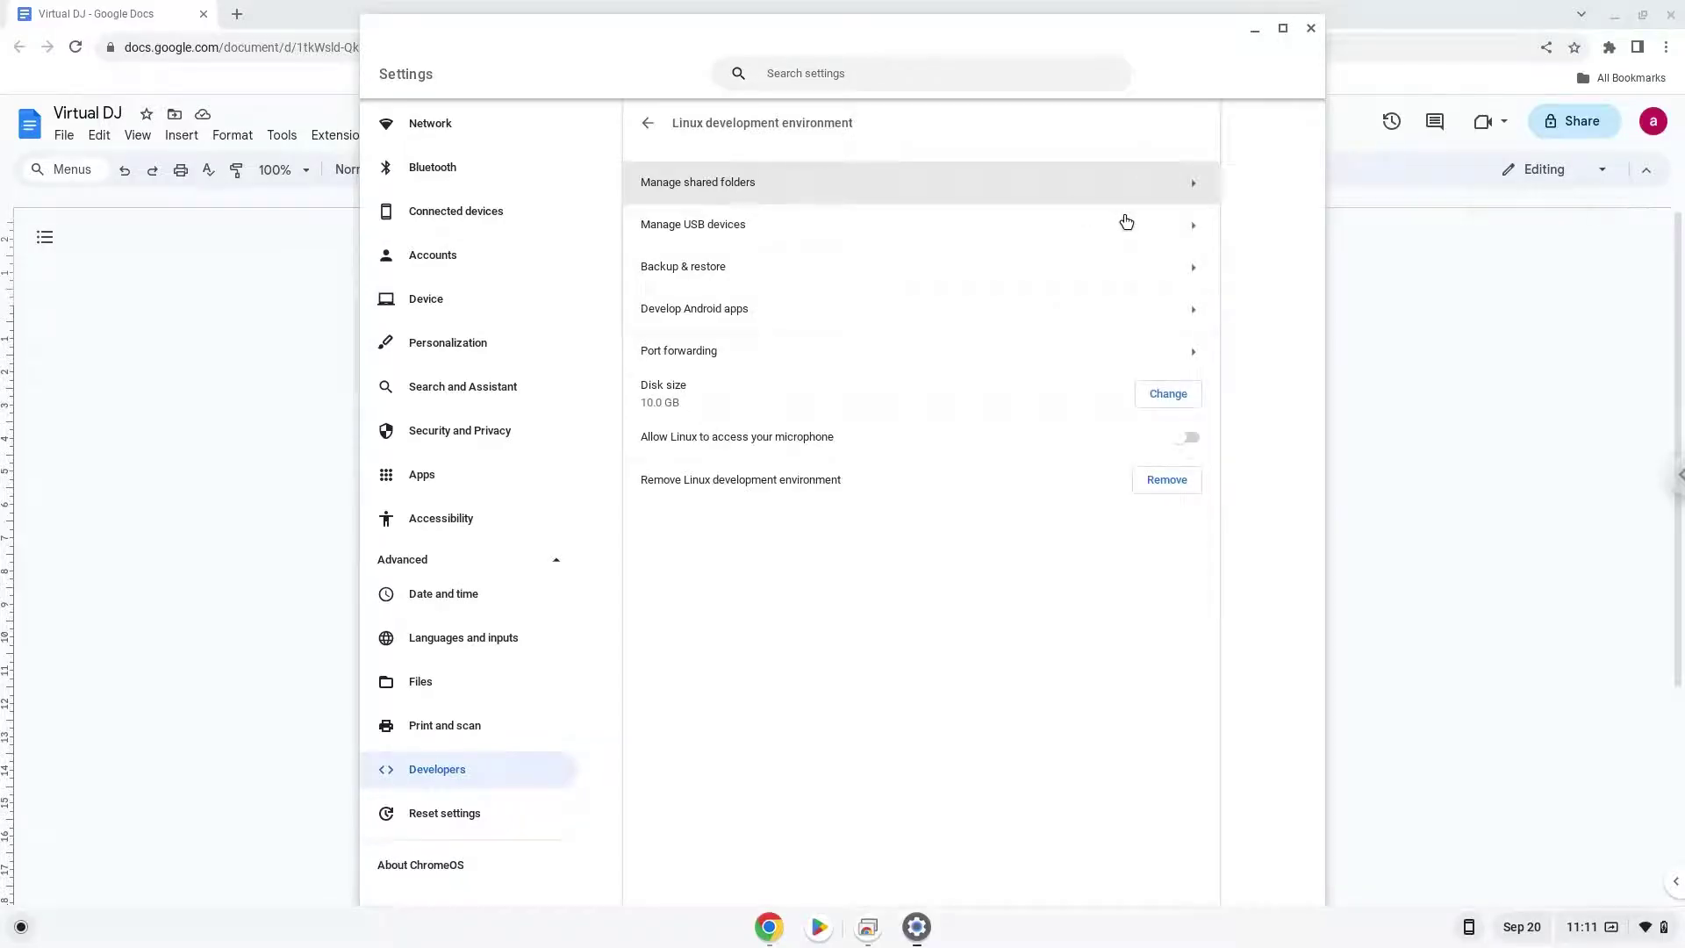
click(1190, 438)
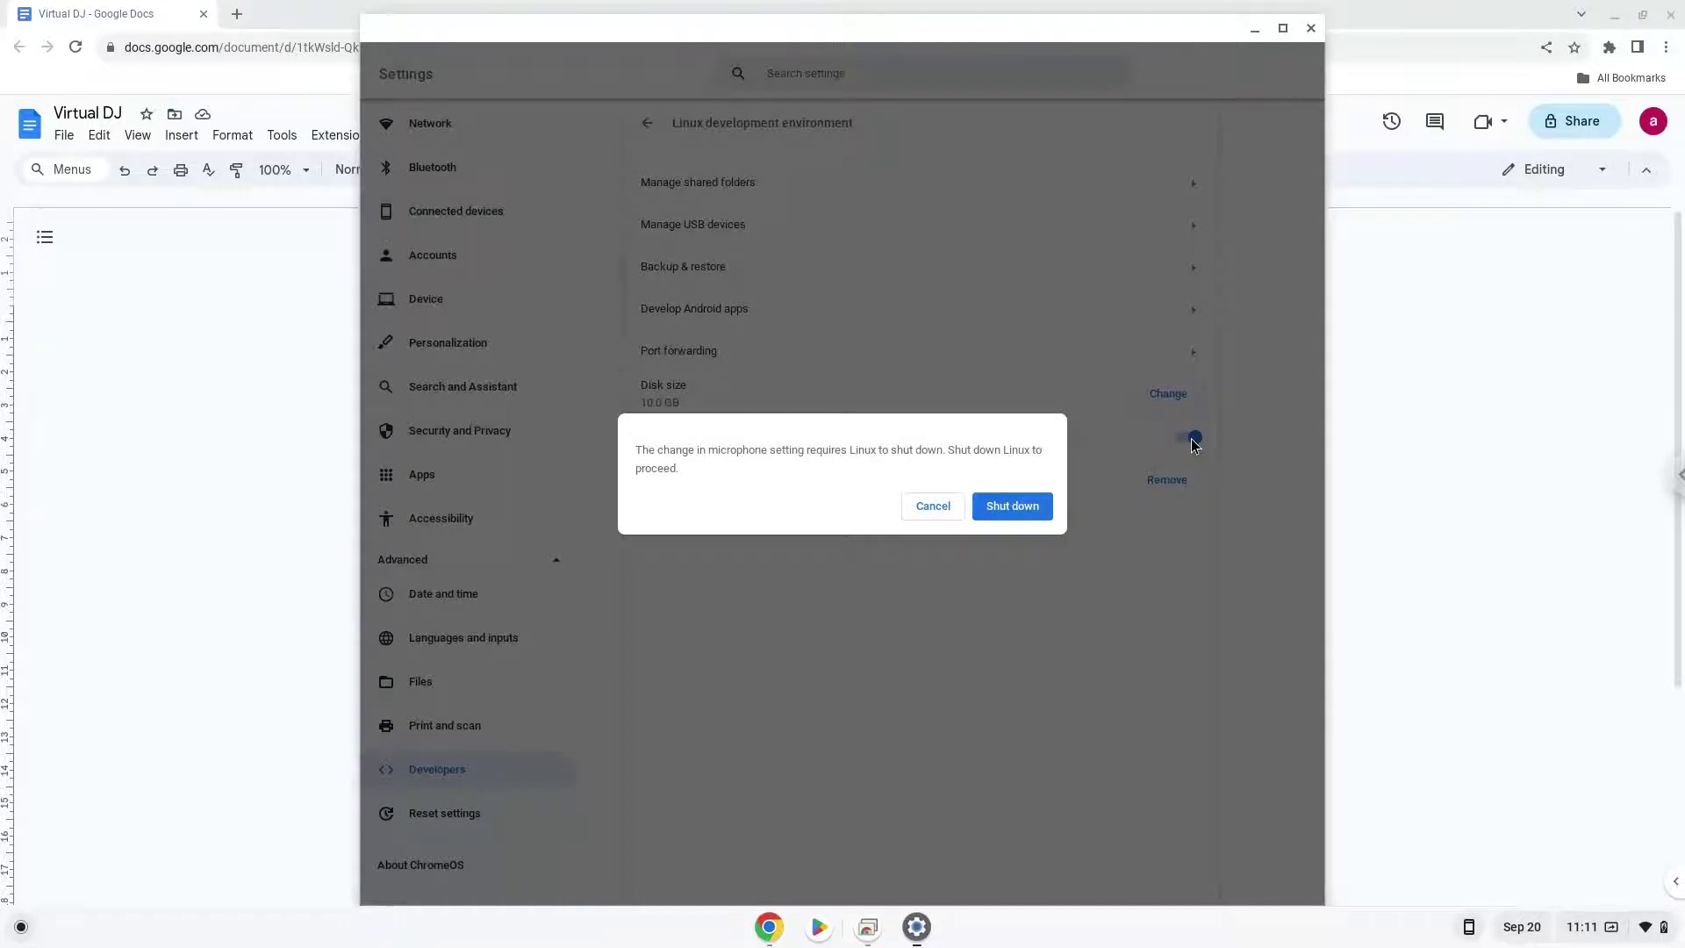
click(1013, 509)
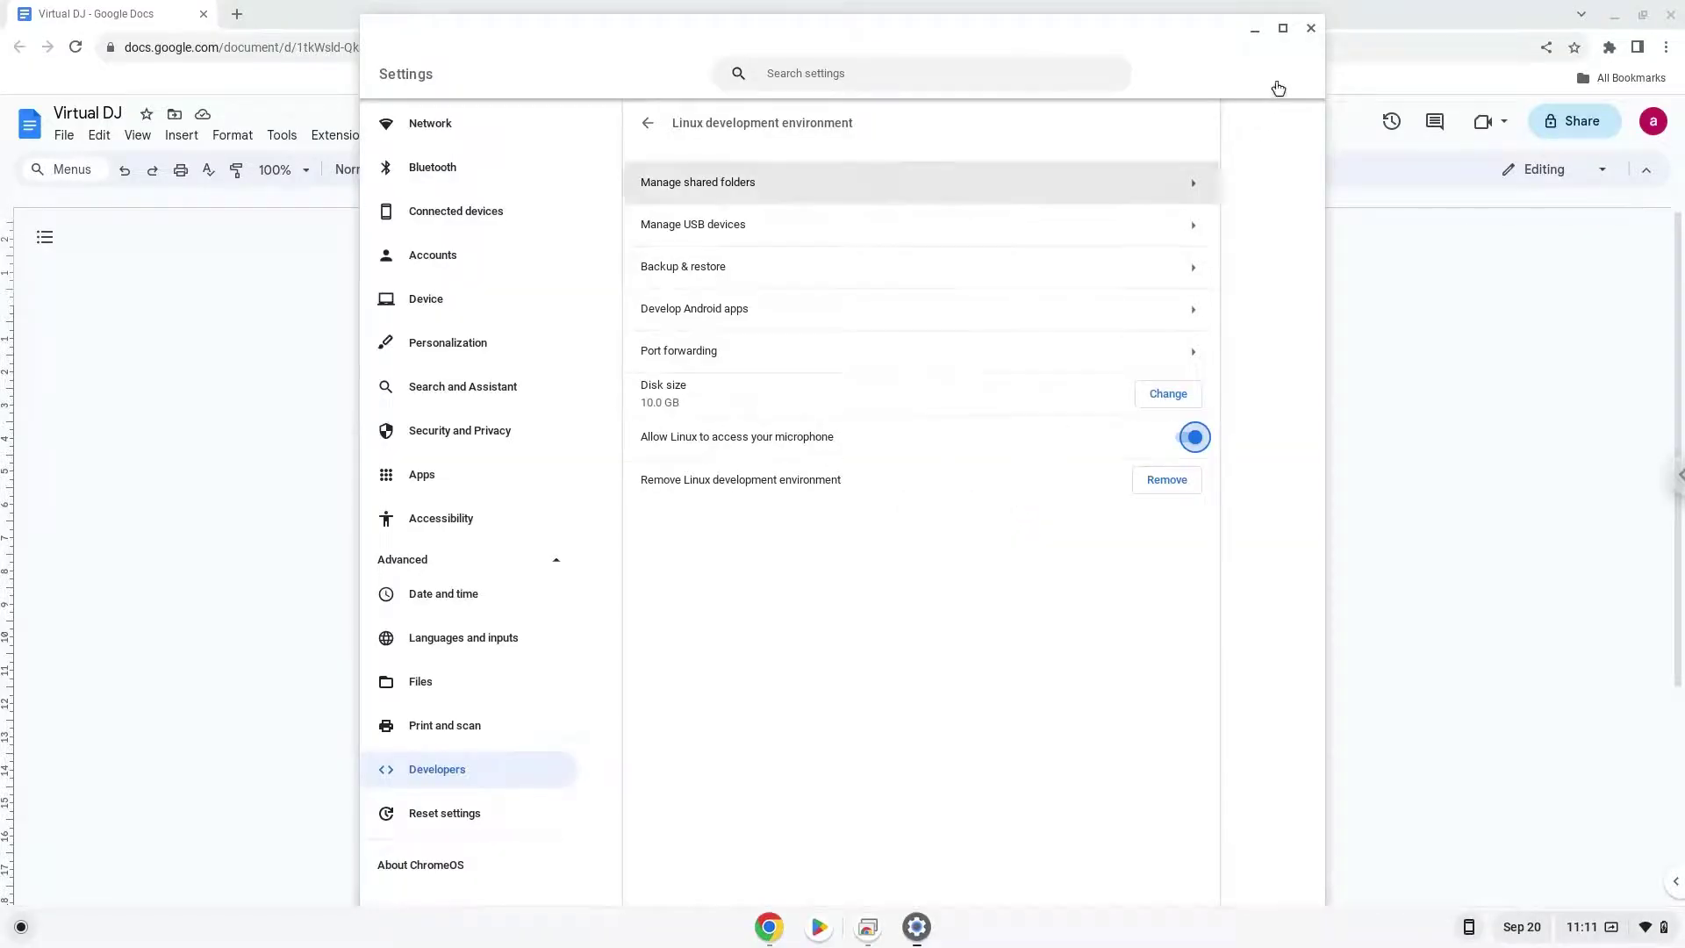
- Close Settings, then open the Files app and browse to the Linux files folder
click(1310, 29)
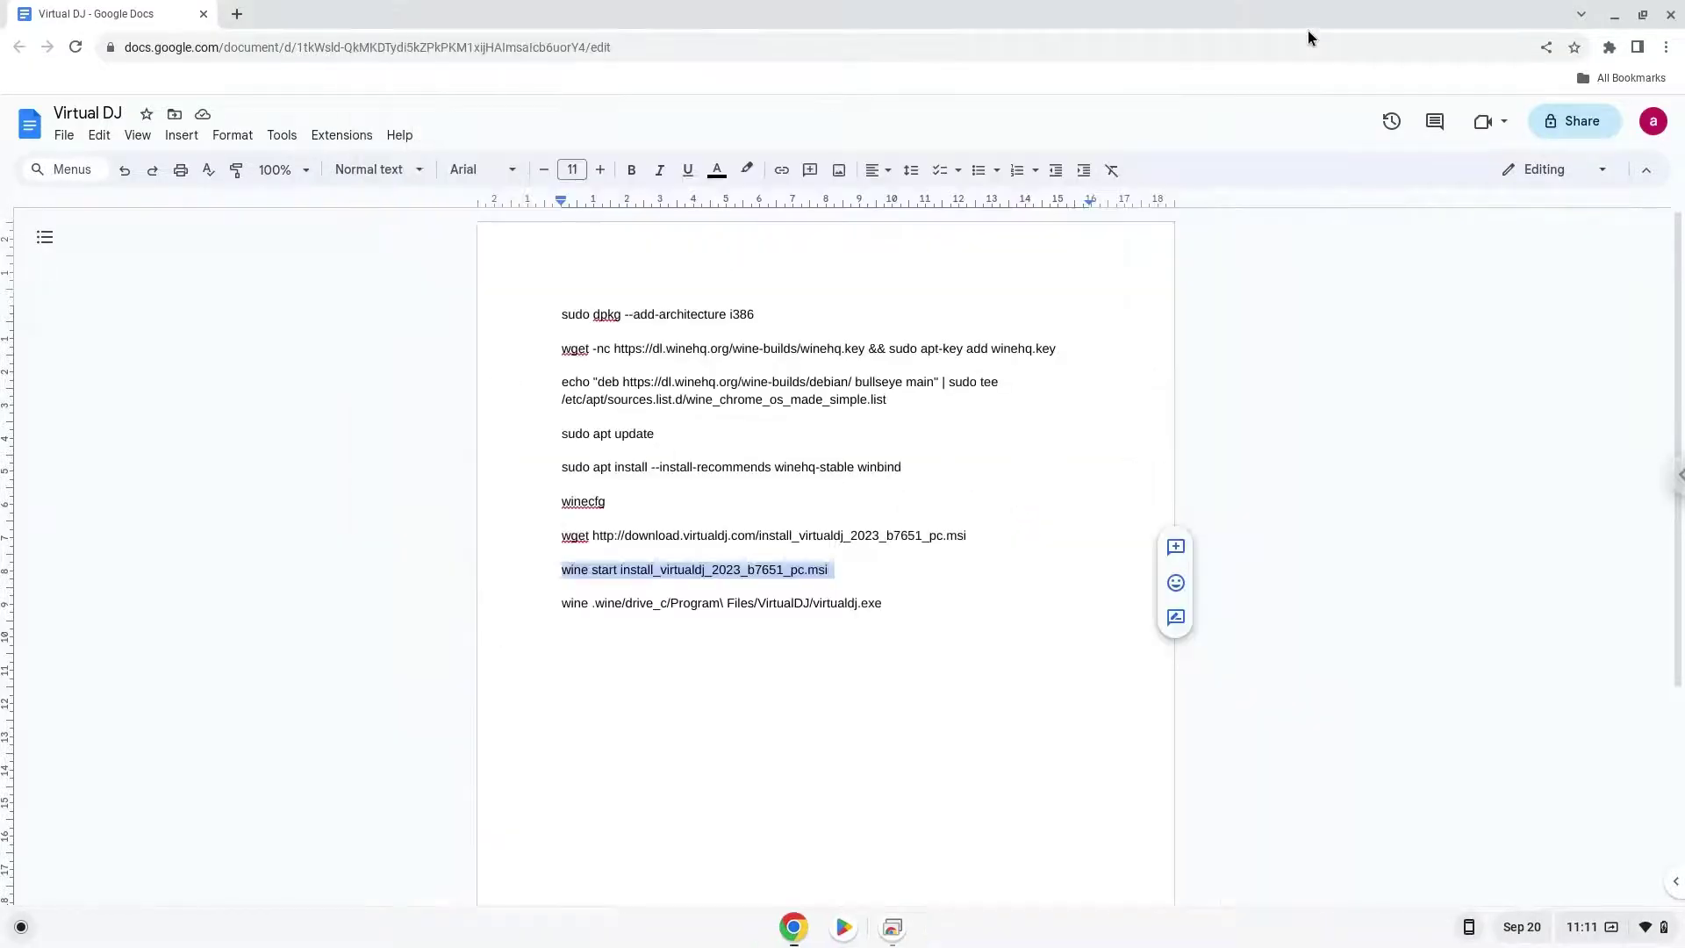
click(9, 934)
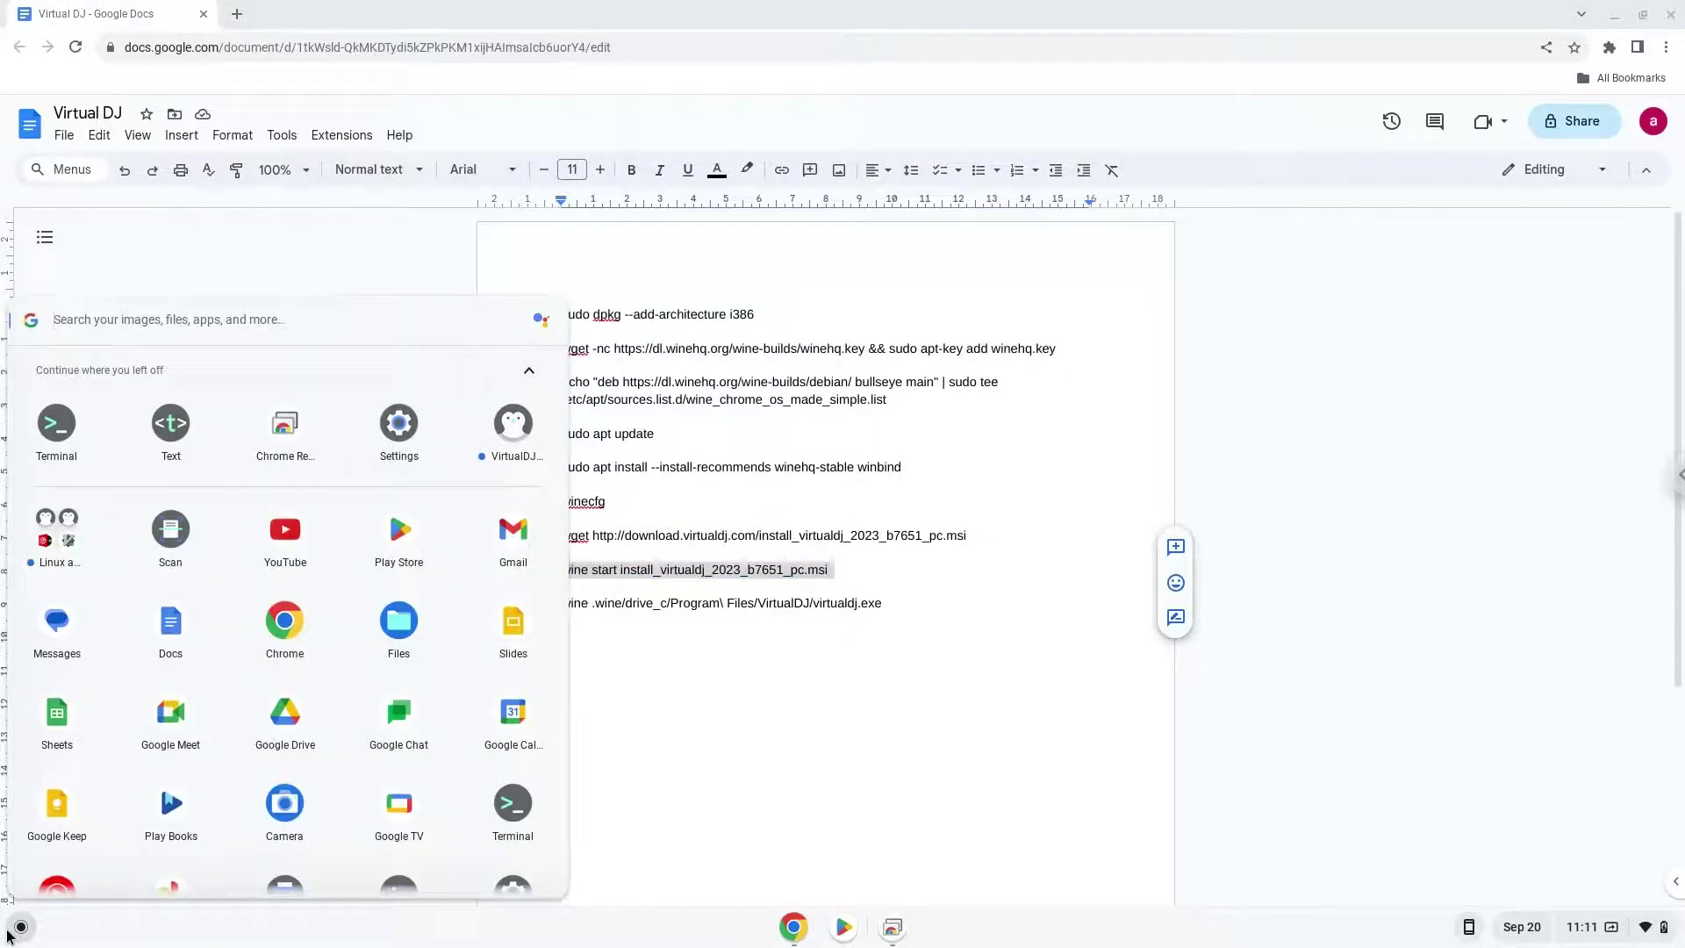
click(399, 623)
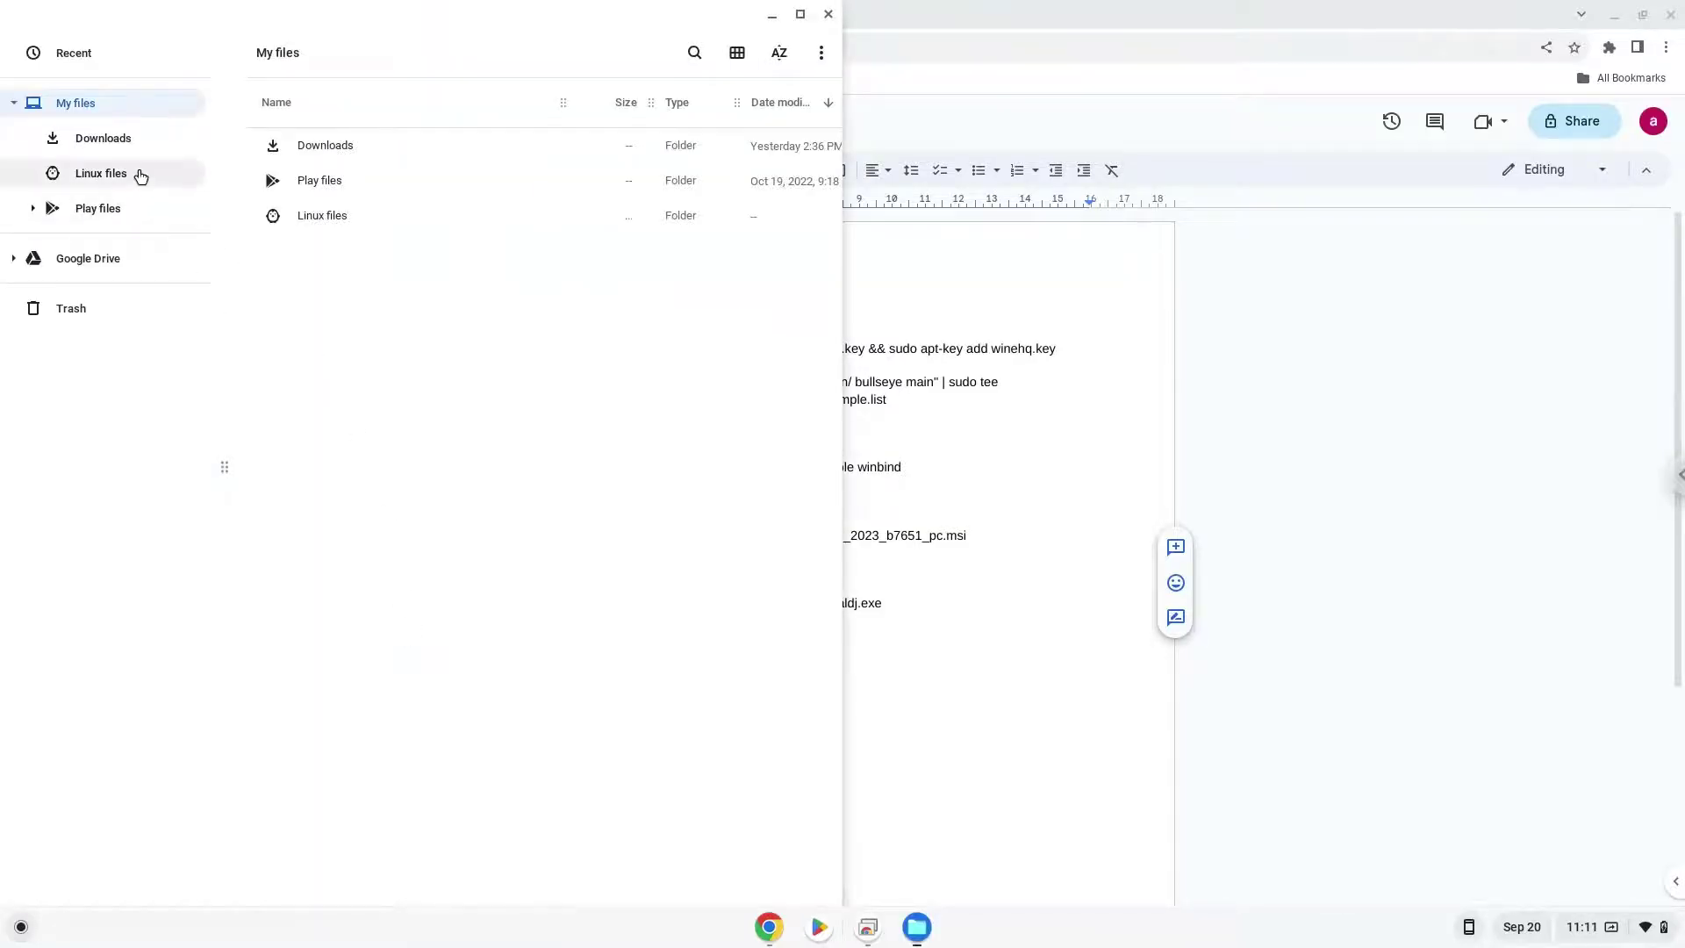
click(141, 174)
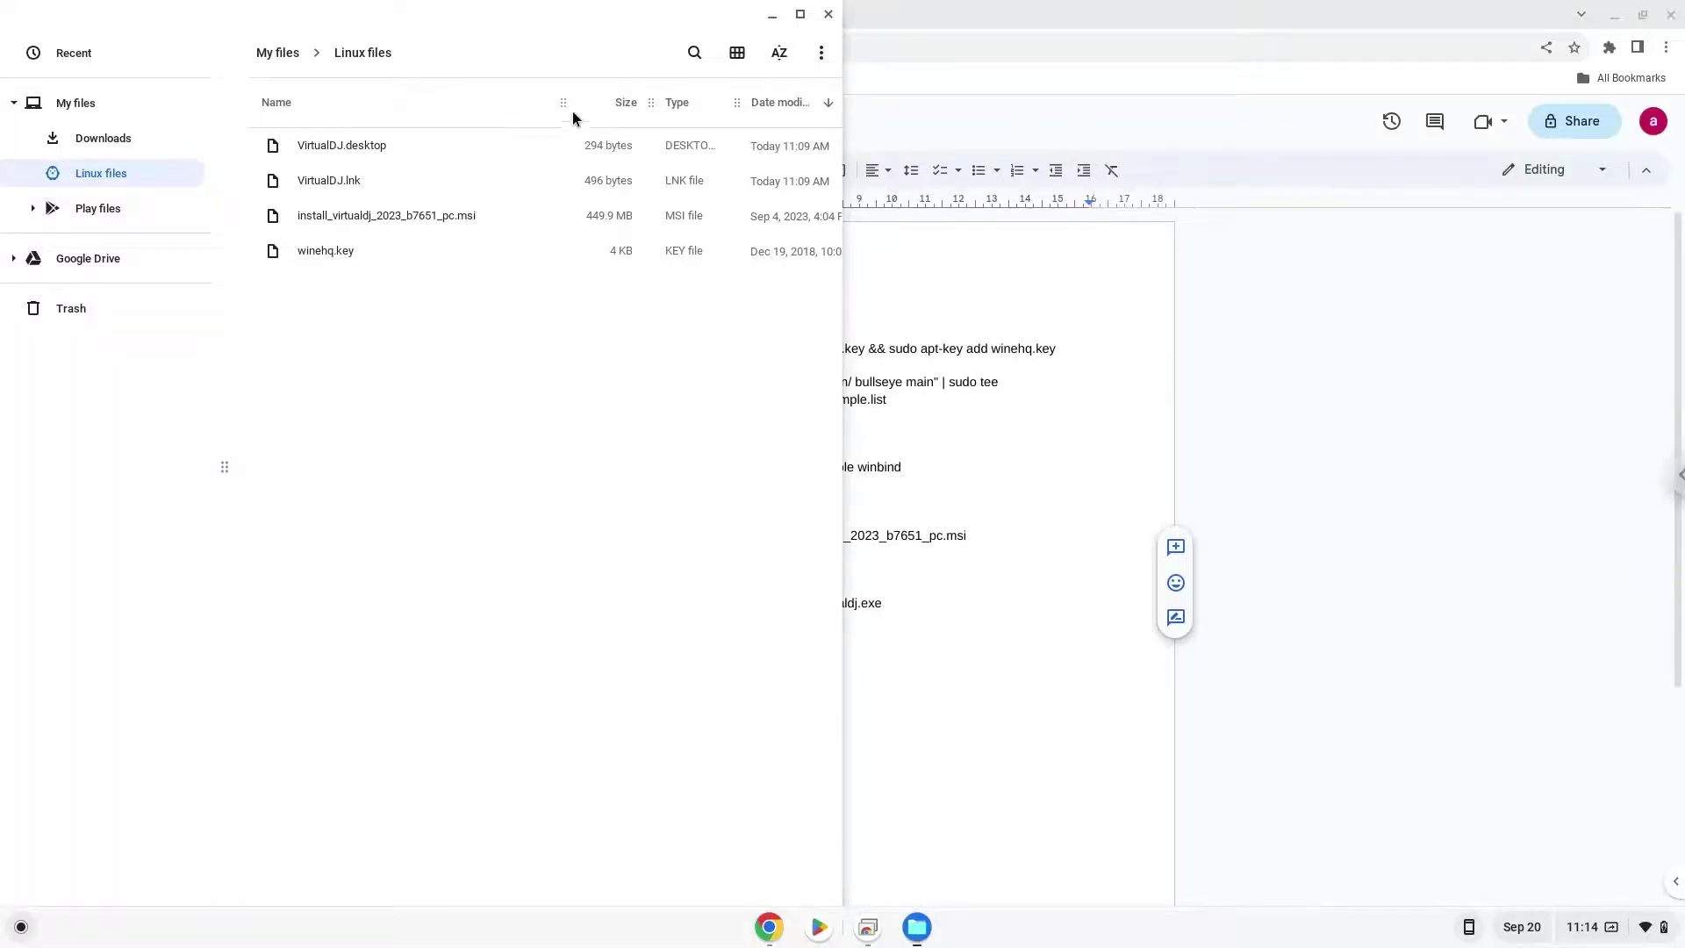
- Close Files and copy the 'wine .wine/drive_c/Program\ Files/VirtualDJ/virtualdj.exe' line from the doc
click(830, 16)
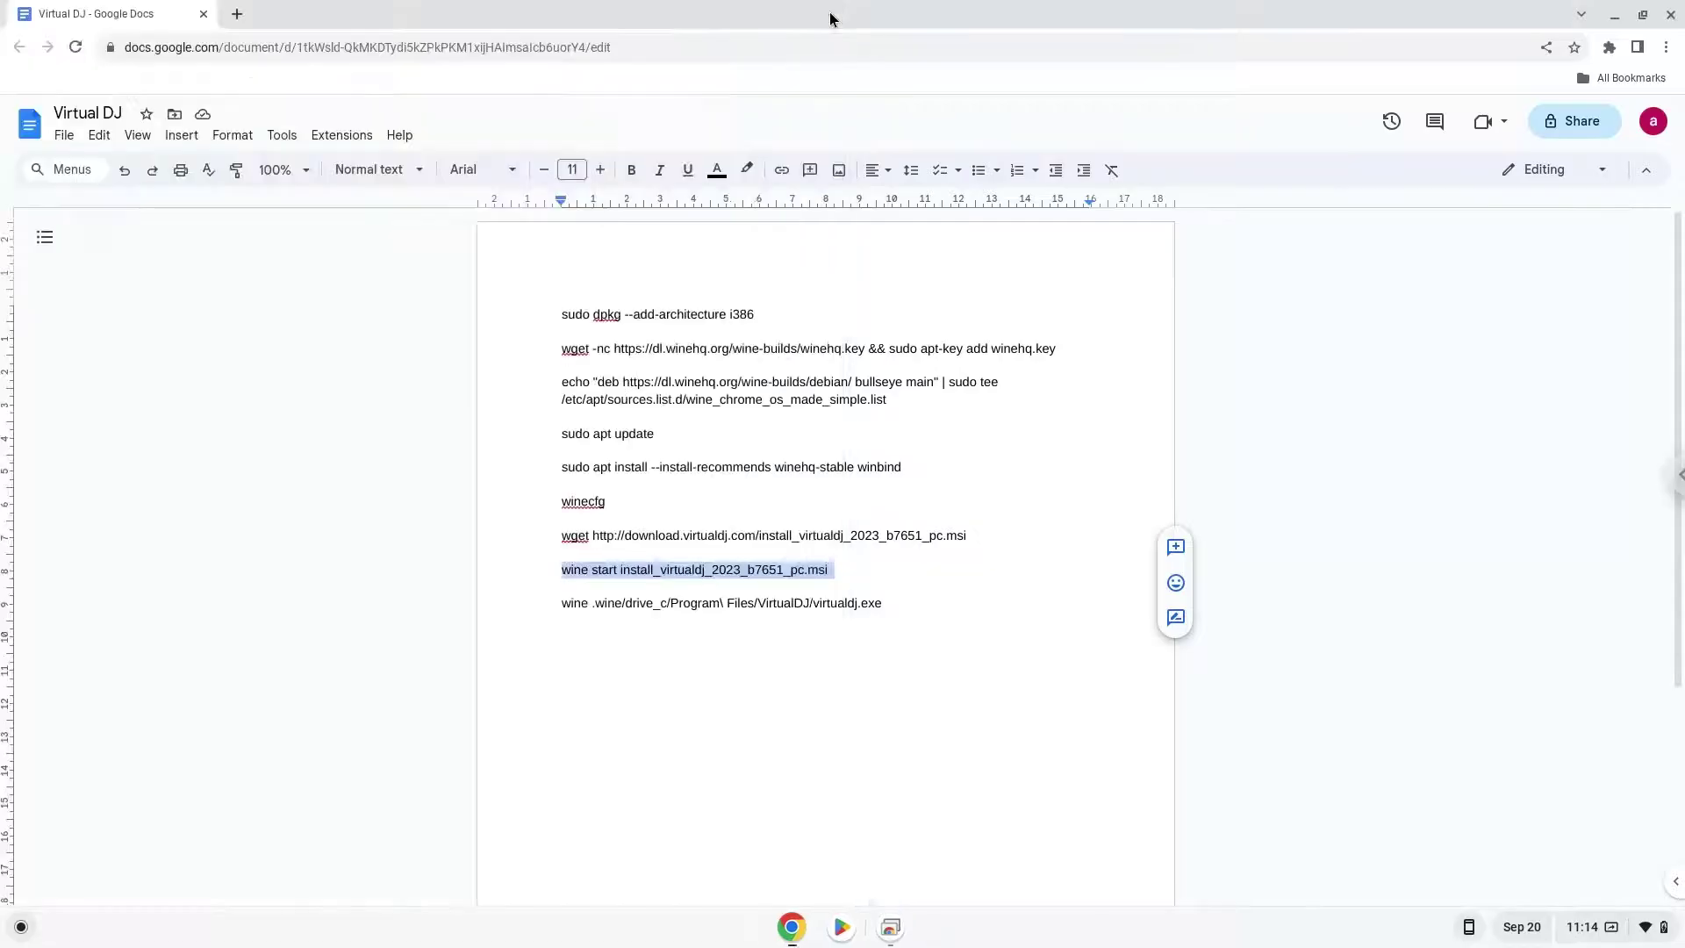
double_click(771, 602)
click(771, 603)
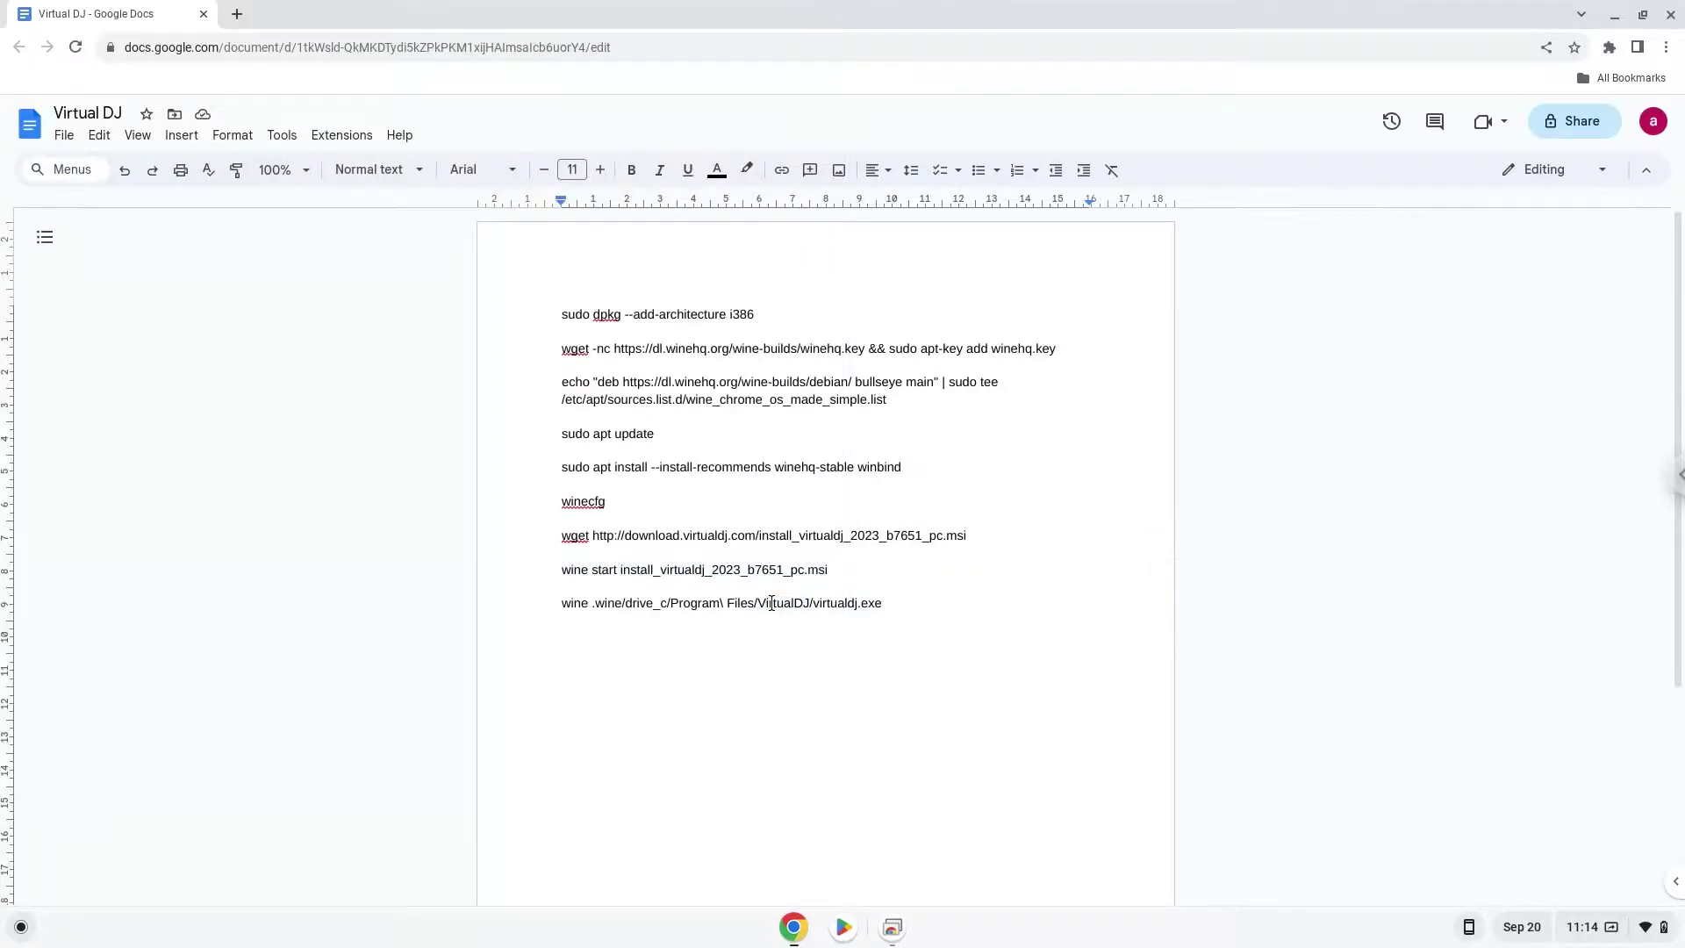
triple_click(771, 603)
right_click(771, 603)
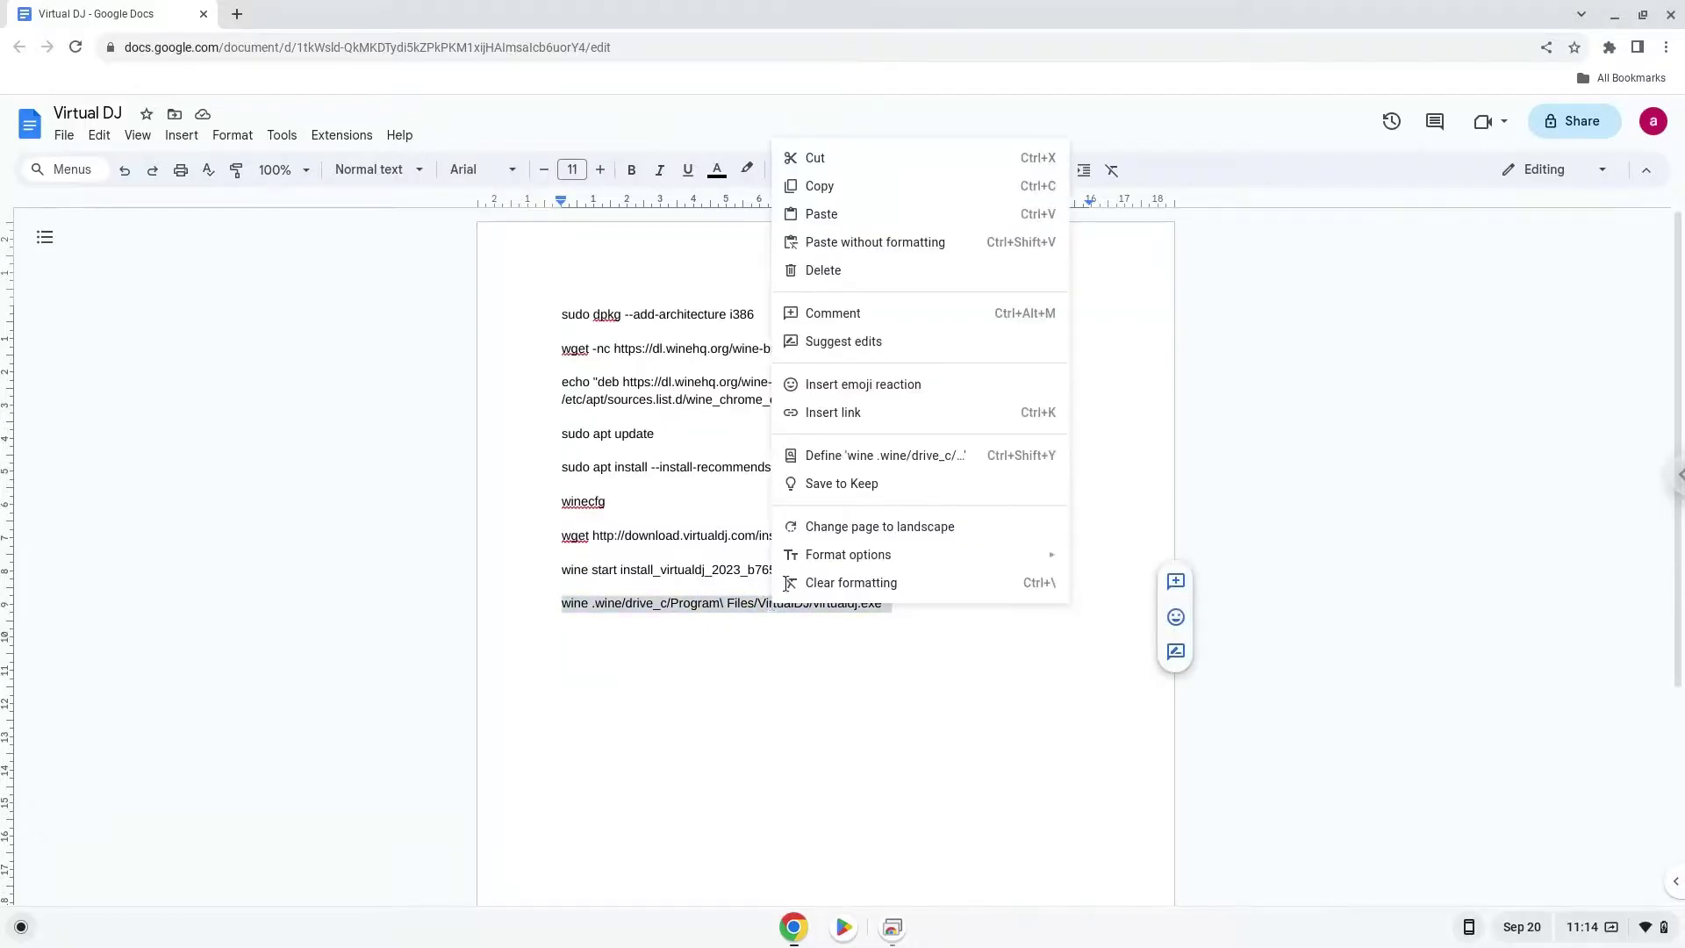
click(876, 188)
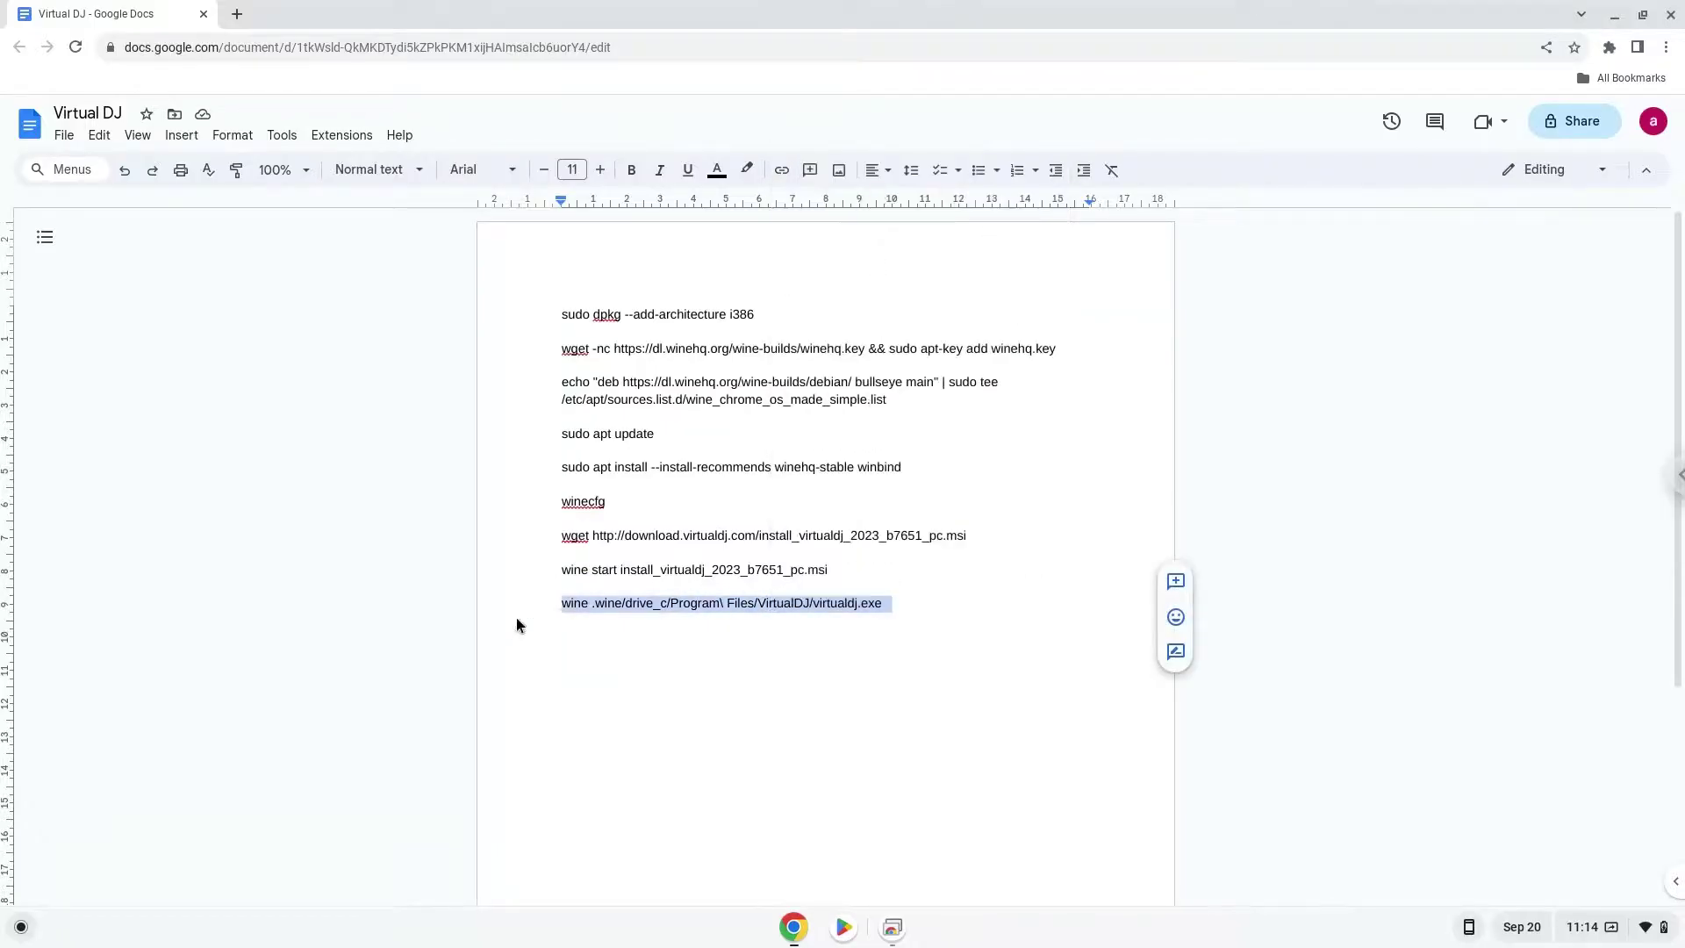
click(21, 927)
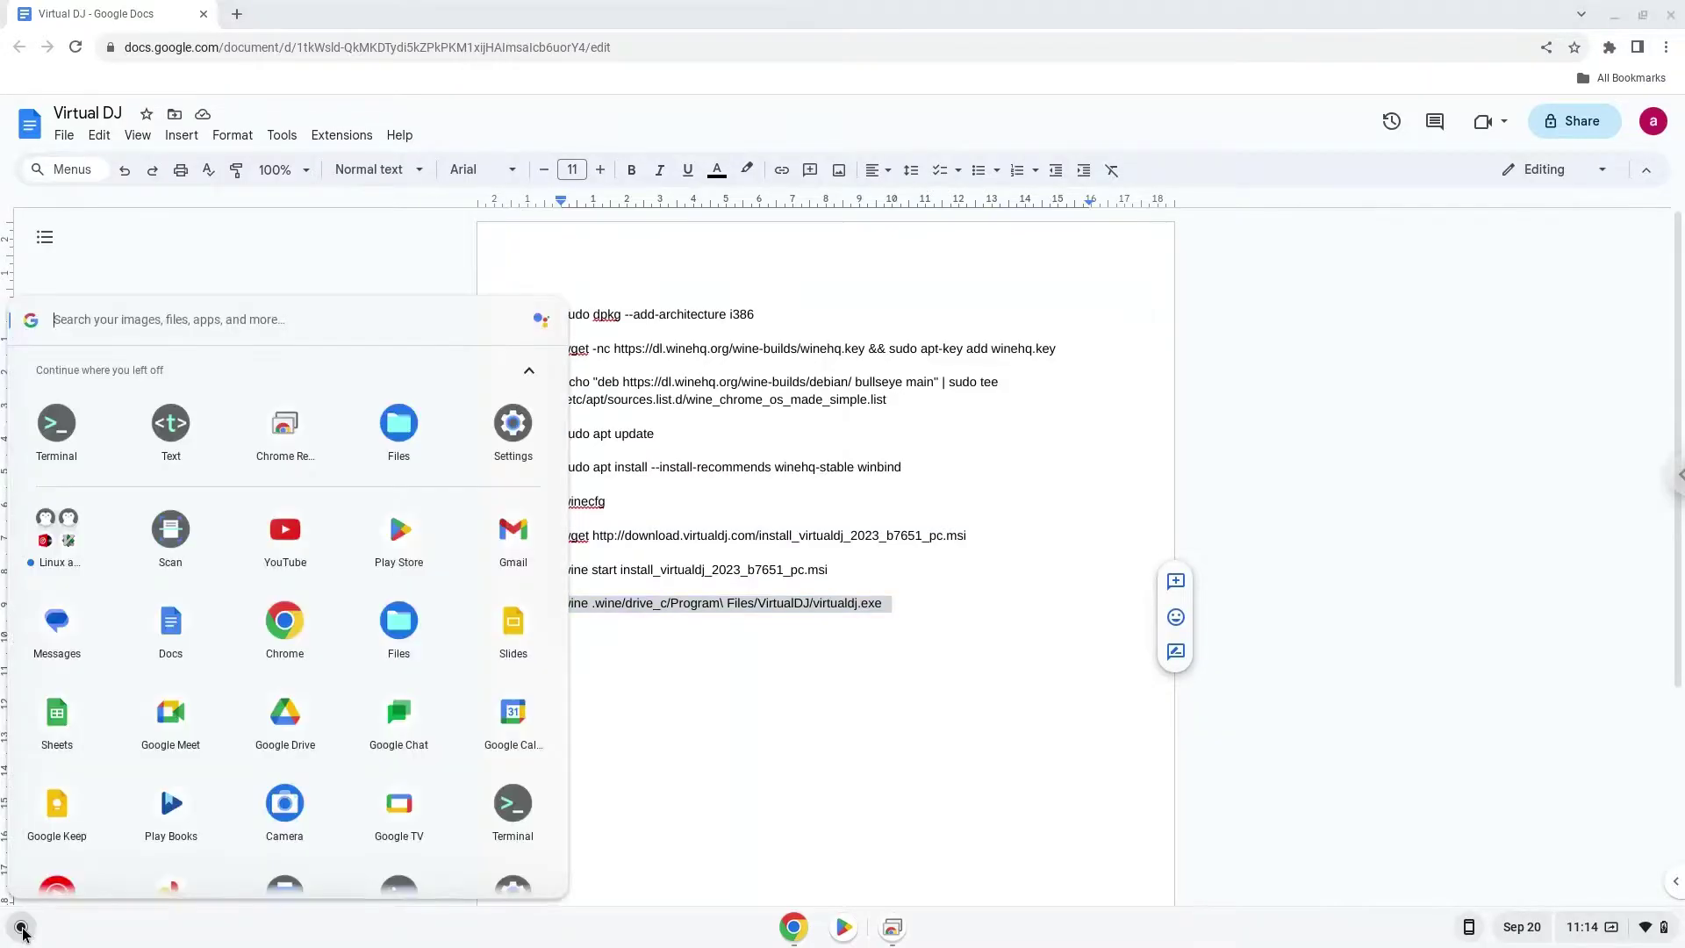
- Run the virtualdj.exe wine command in a penguin Terminal shell, then minimize the Terminal
click(50, 430)
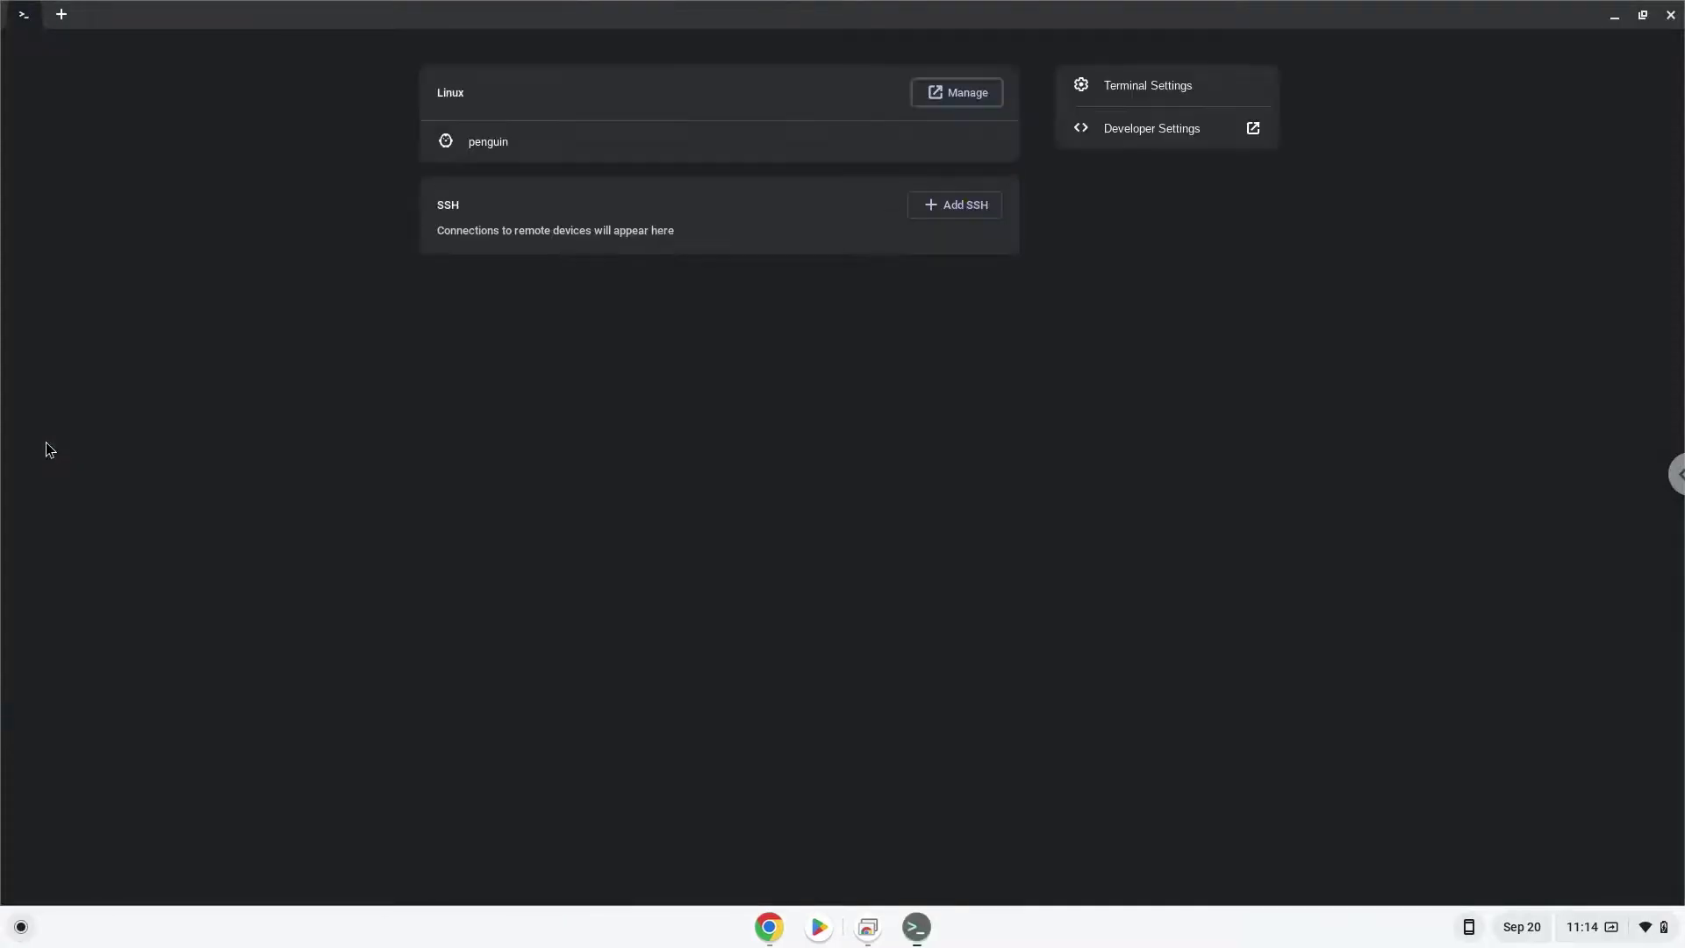
click(489, 144)
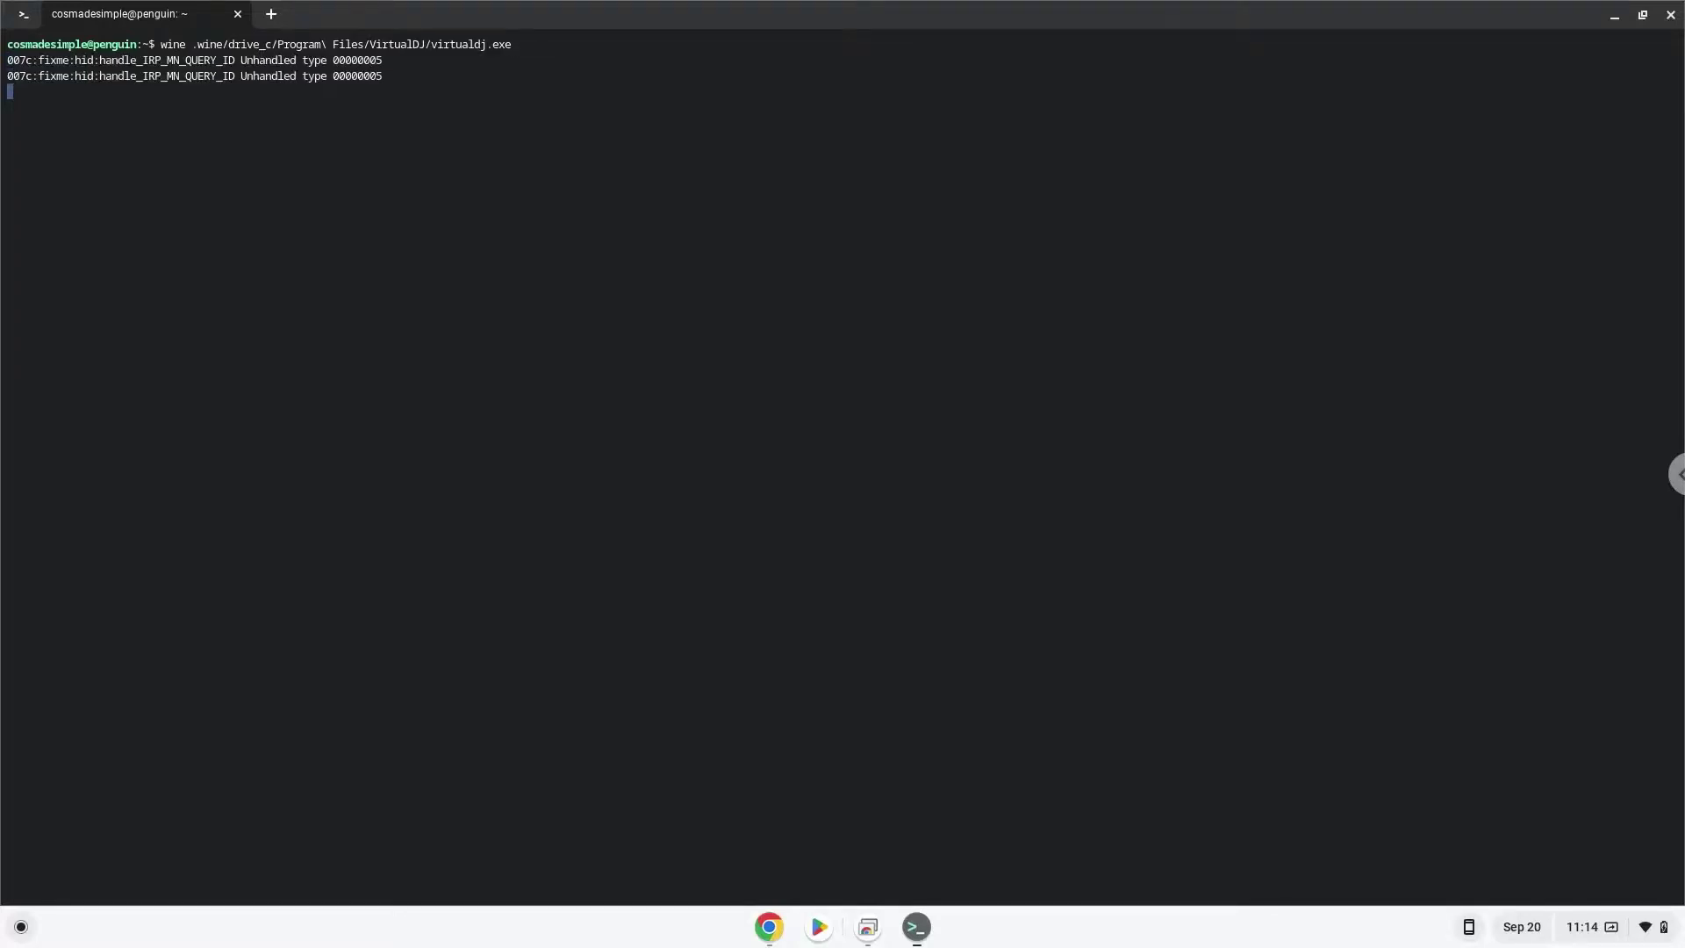
click(1615, 19)
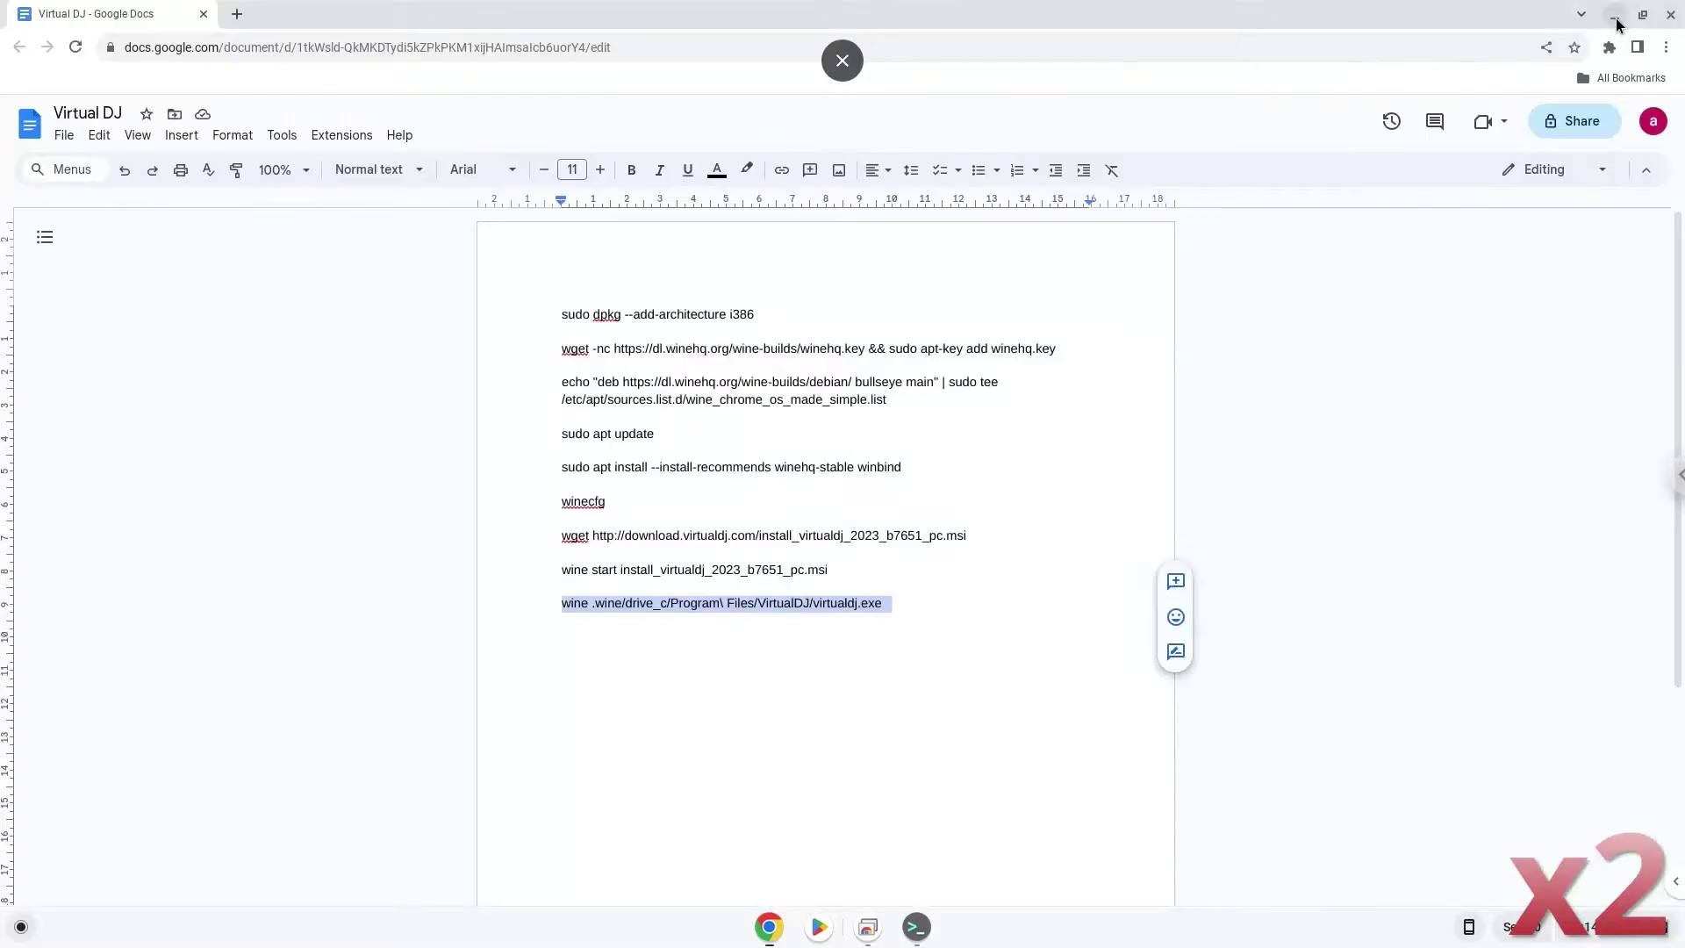
- Minimize the Chrome window to reveal the desktop while VirtualDJ starts
click(1617, 19)
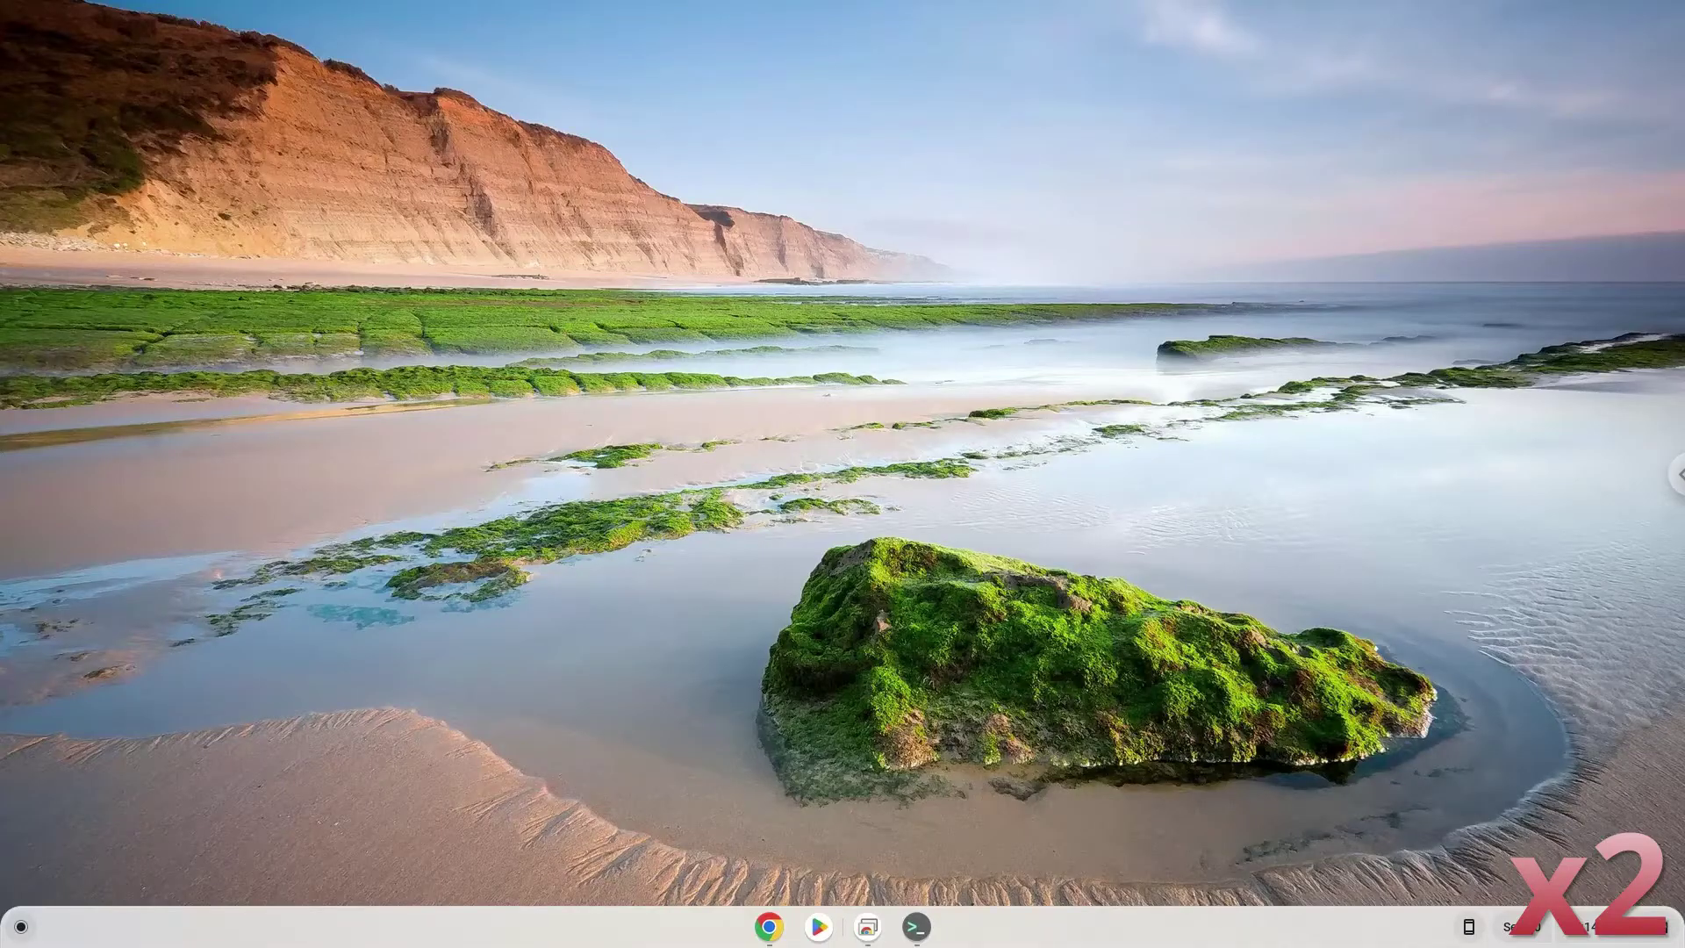